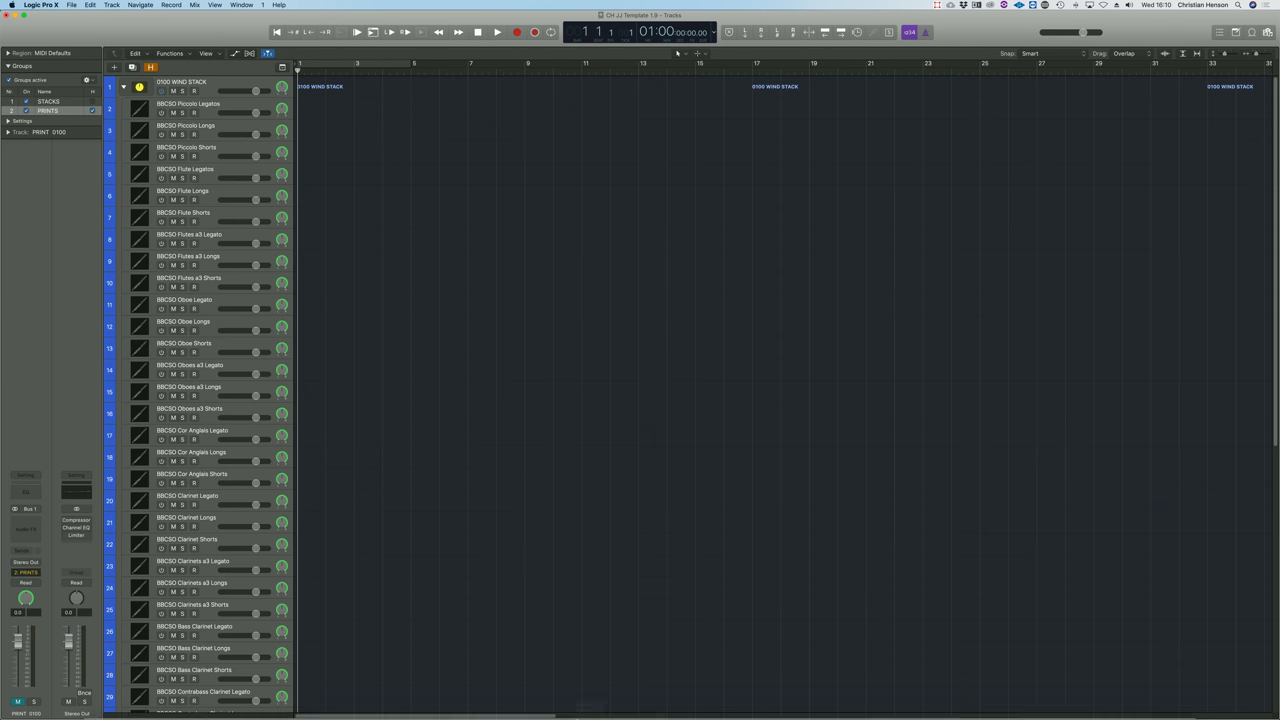
Open the CH icons folder of instrument images from the Dock beside the Logic window.
click(101, 700)
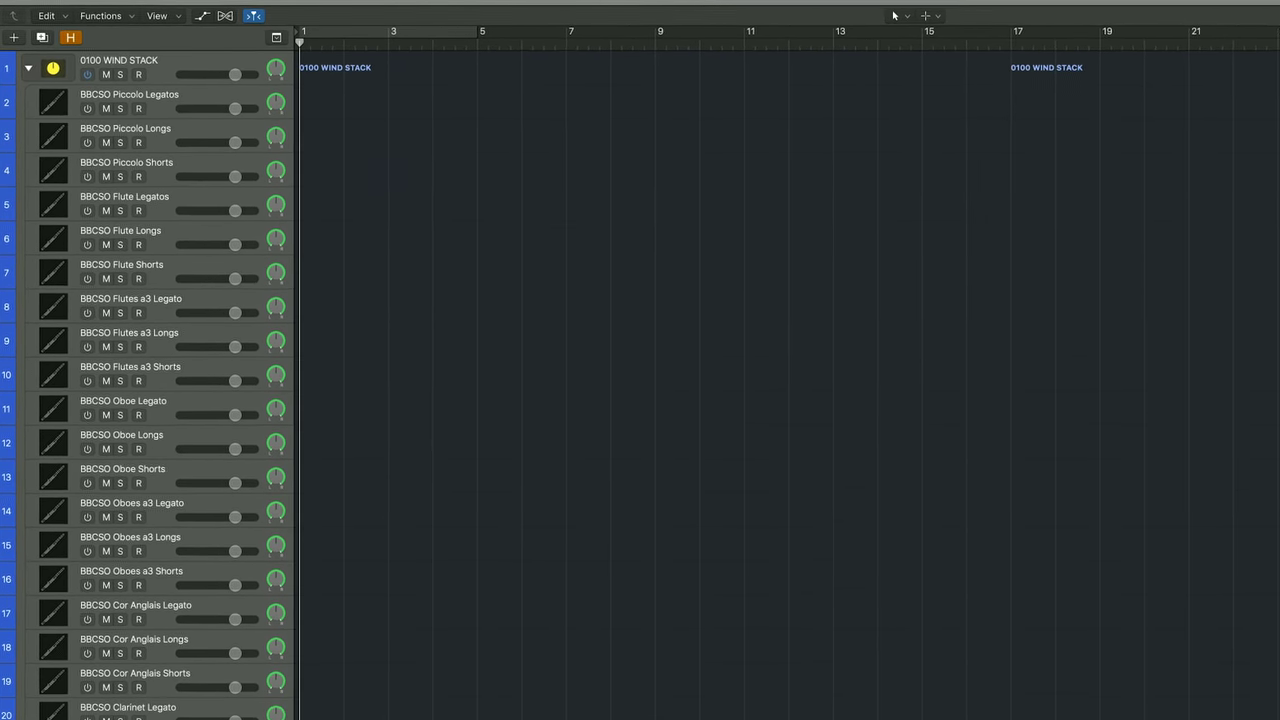
Apply the Piccolo.png image as the icon of all three Piccolo tracks.
drag(1270, 166, 848, 166)
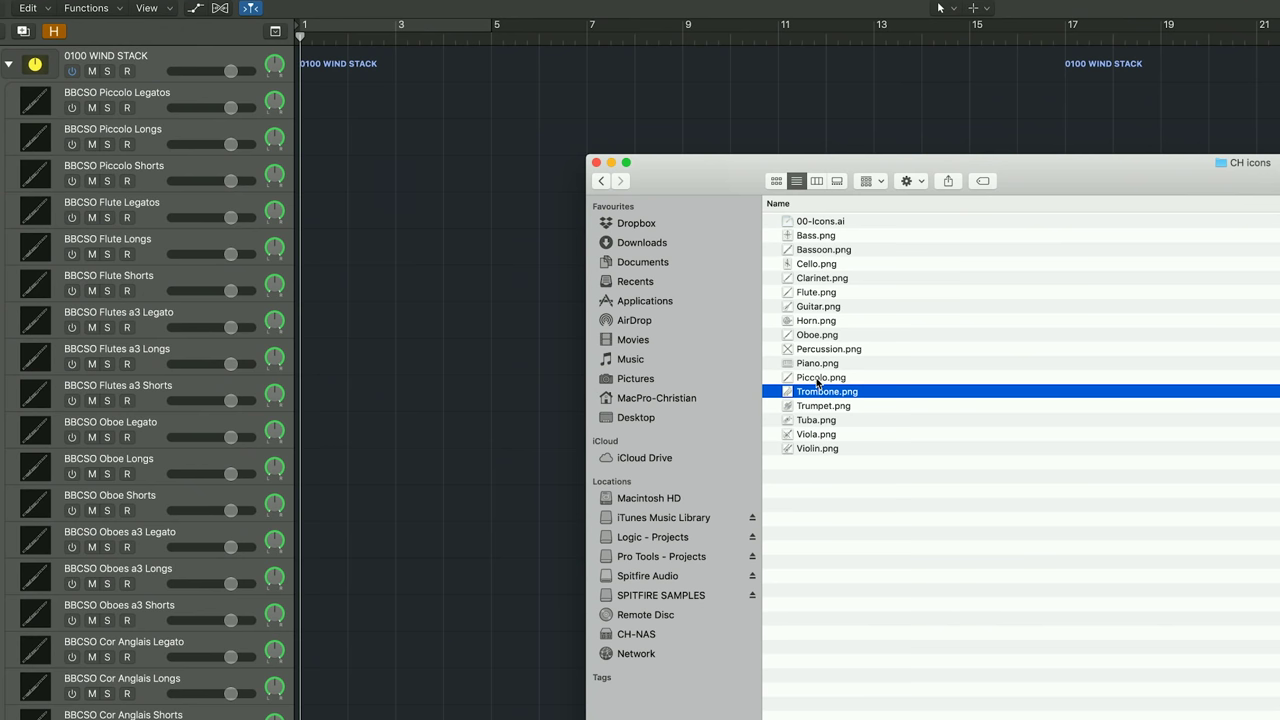
drag(818, 383, 35, 100)
click(42, 100)
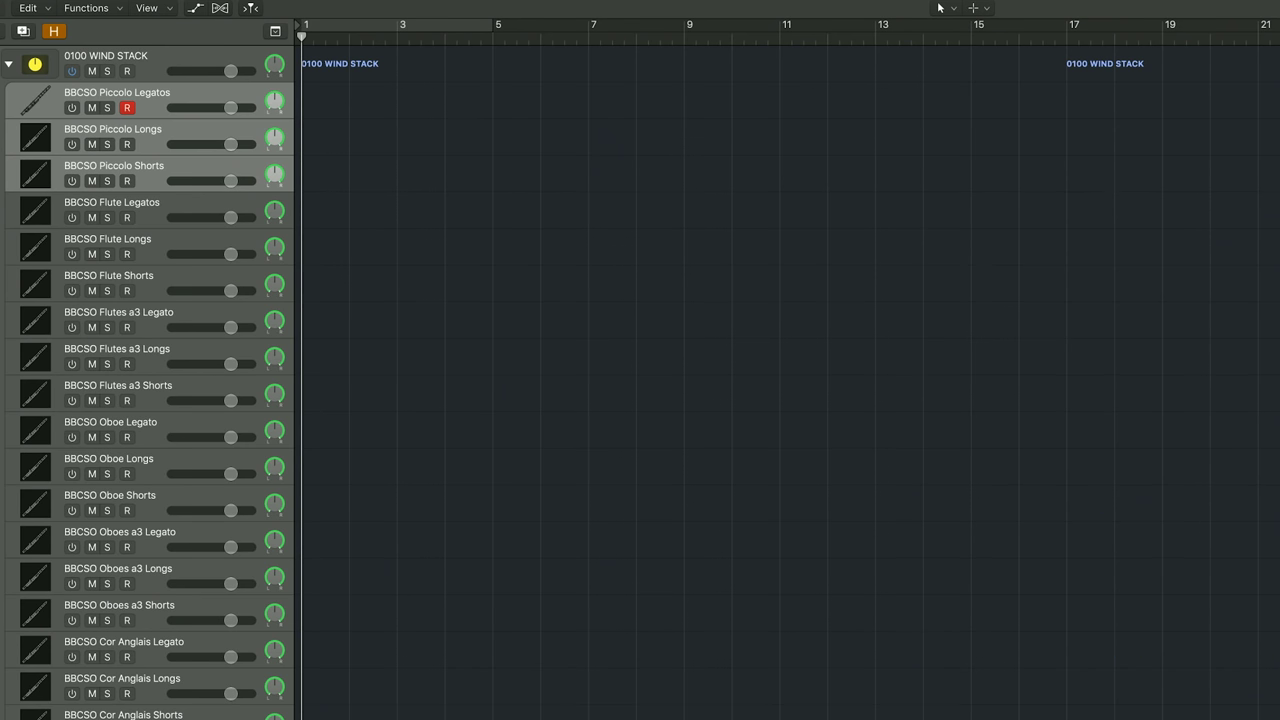
key(super+Tab)
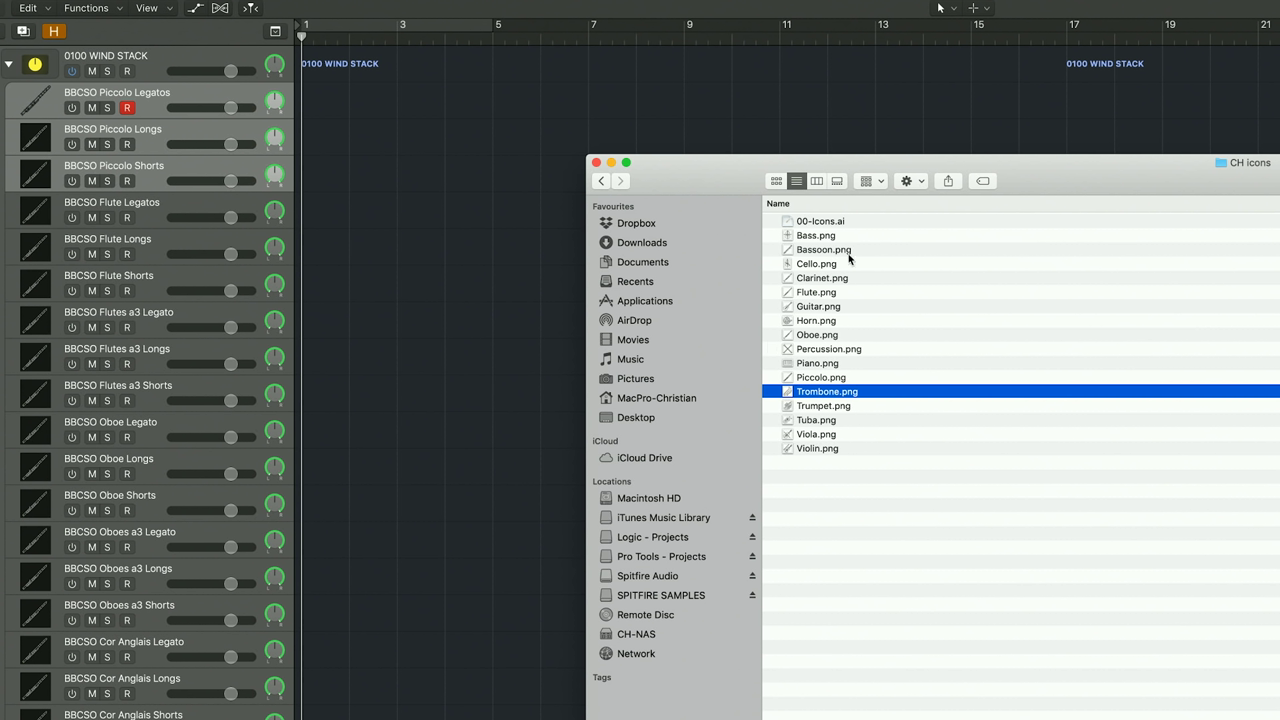
drag(822, 377, 52, 173)
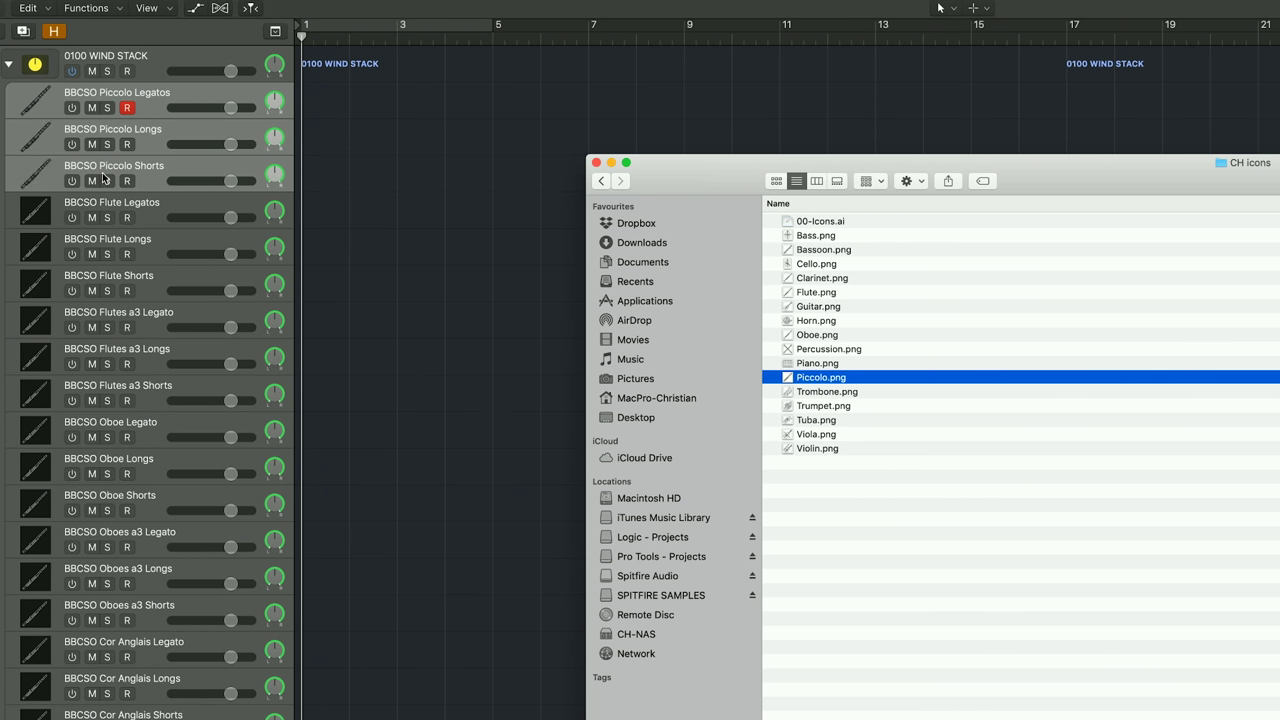
Select the Flute tracks from Flute Legatos through Flutes a3 Shorts, with the icons folder in front.
click(145, 210)
shift+click(182, 385)
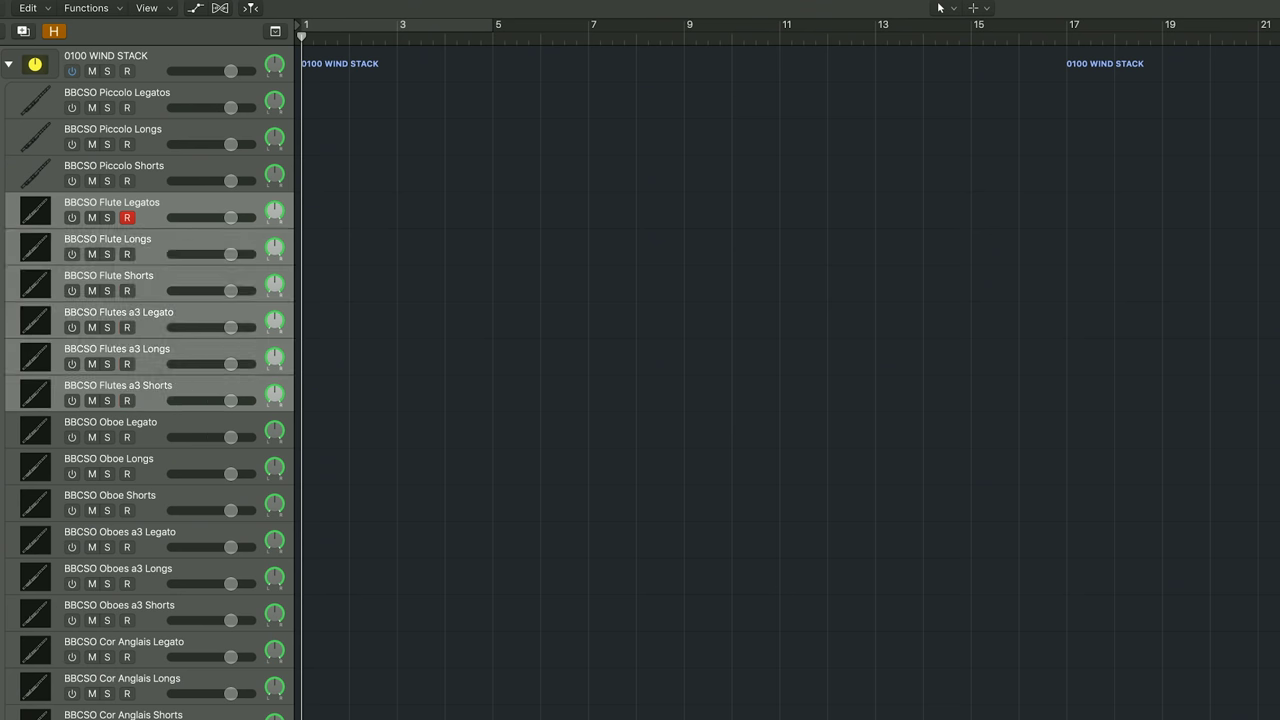
key(super+Tab)
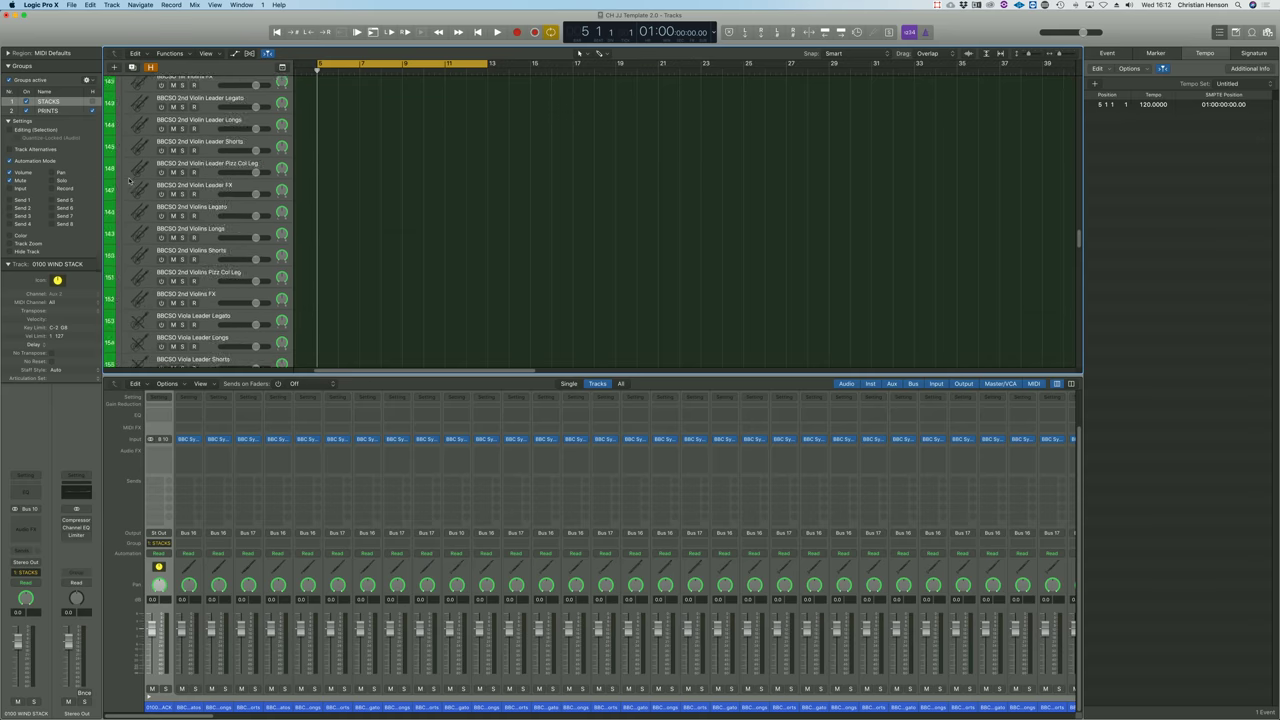
Scroll the track list to the top to view stack headers 0100 WIND through 0500 STRING.
scroll(128, 180, up, 20)
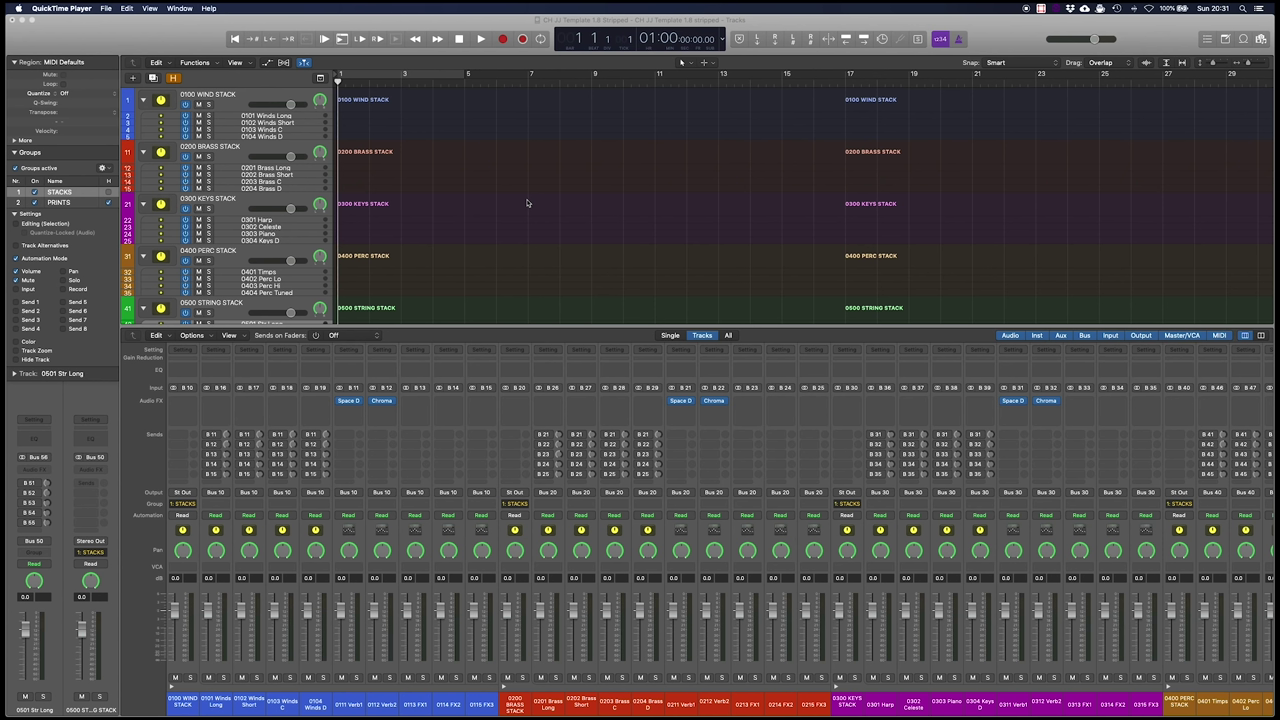
Scroll so the mixer leads with stack channels 0100 WIND through 0900 STEM 9 STACK.
scroll(527, 203, down, 1)
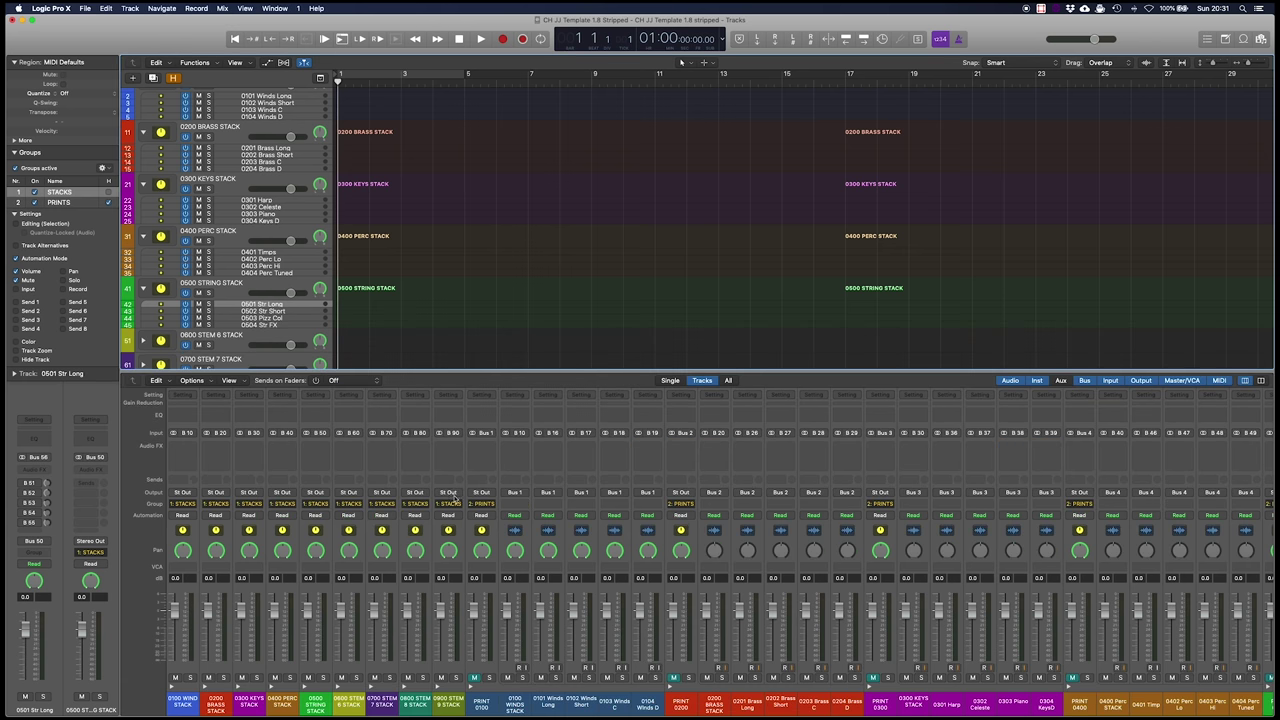
Select stack channels 0100–0900 and set their output to Bus 100, creating Aux 100.
click(170, 705)
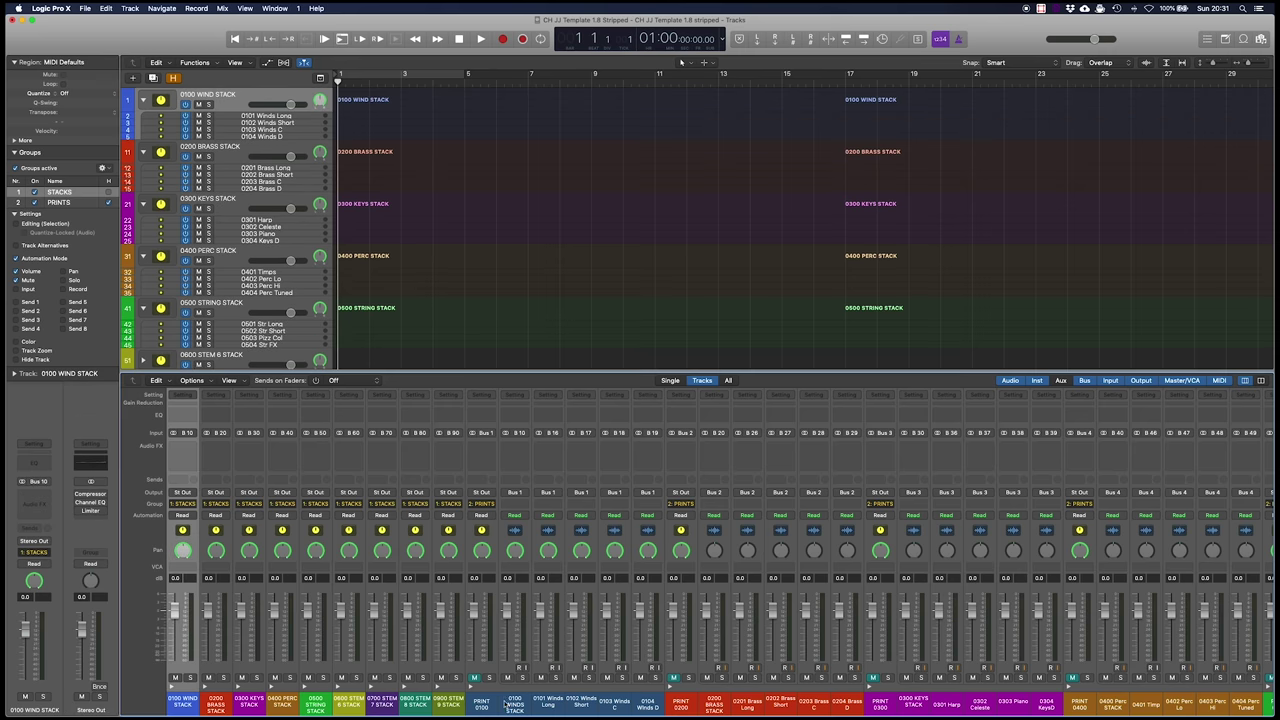
shift+click(452, 705)
click(182, 492)
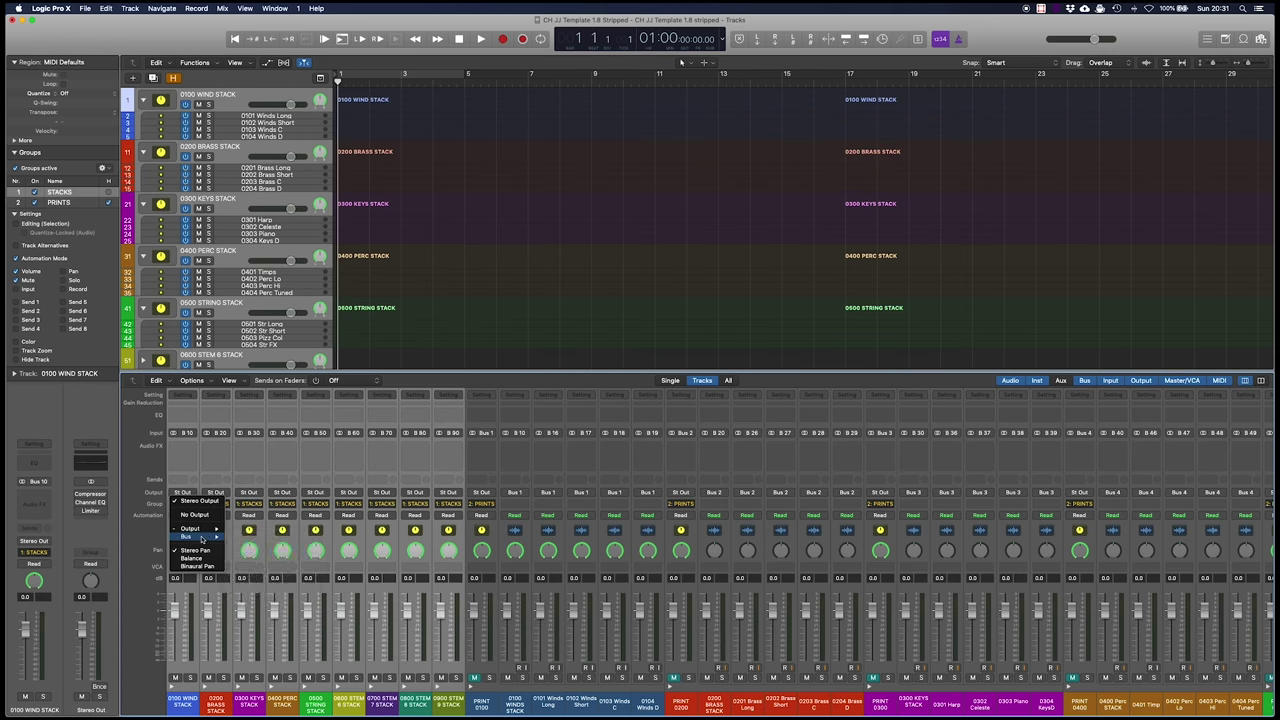
mouse_move(200, 537)
mouse_move(302, 653)
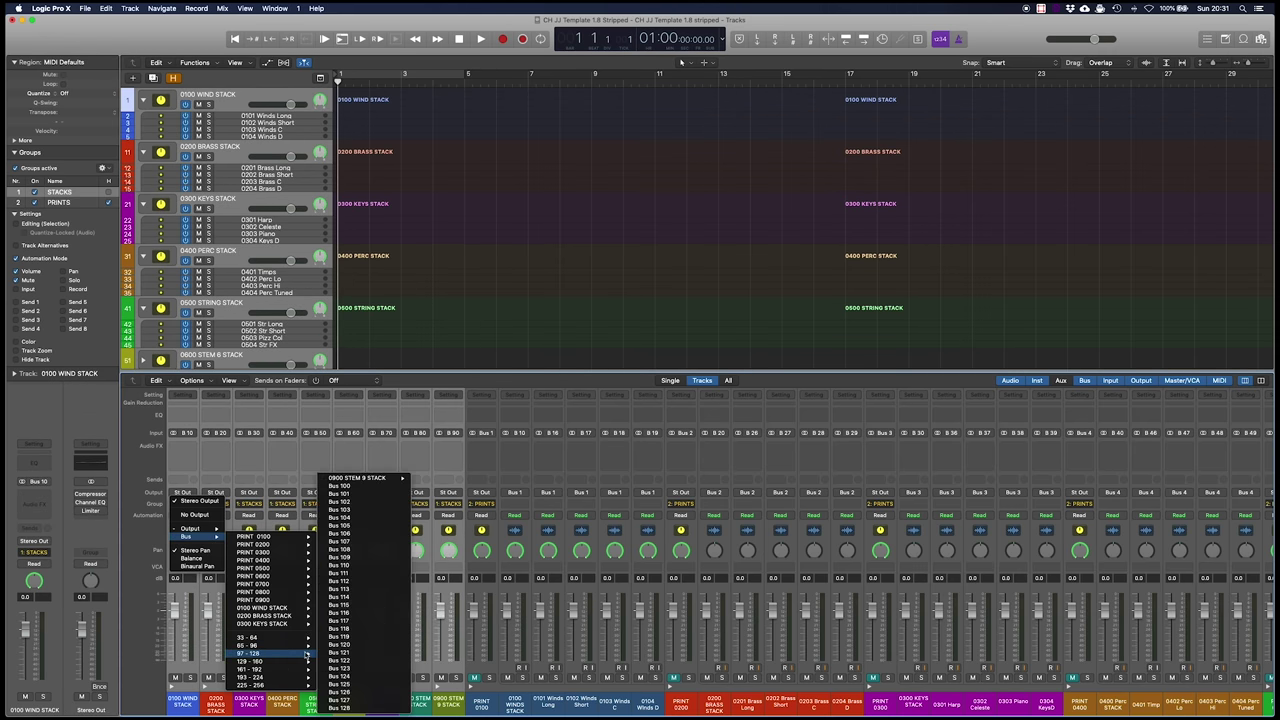
click(362, 492)
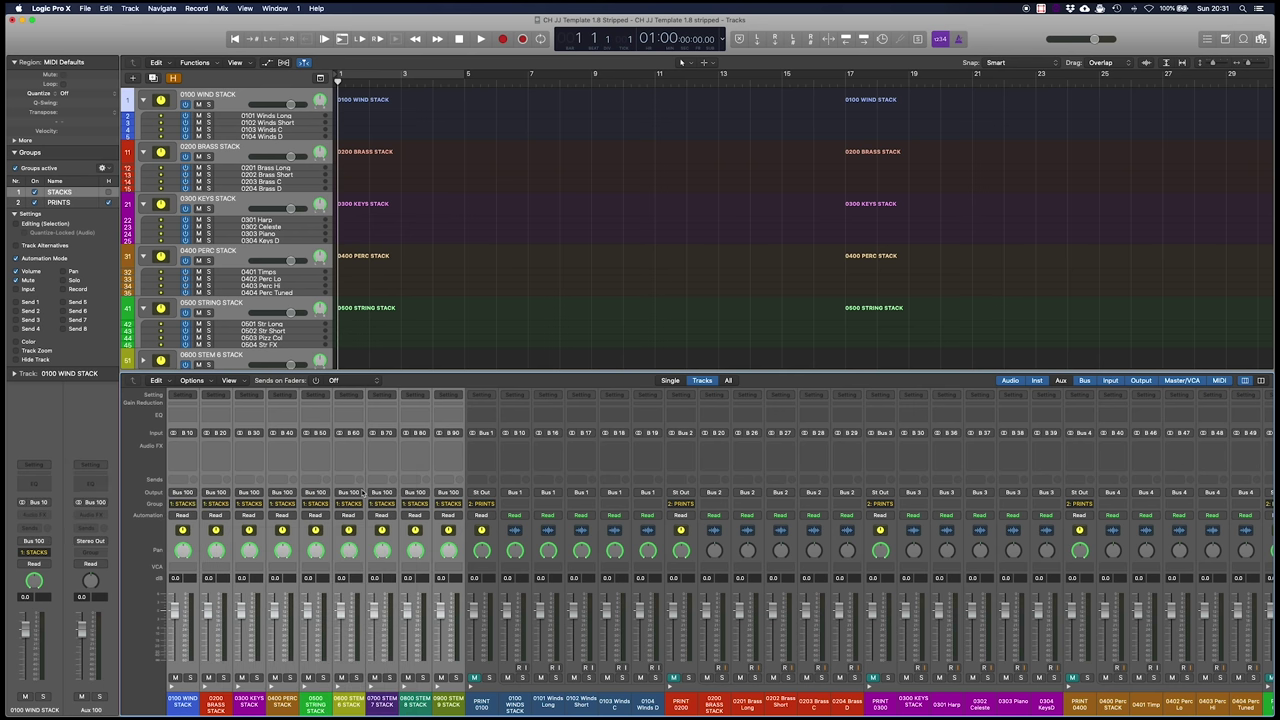
scroll(510, 442, right, 5)
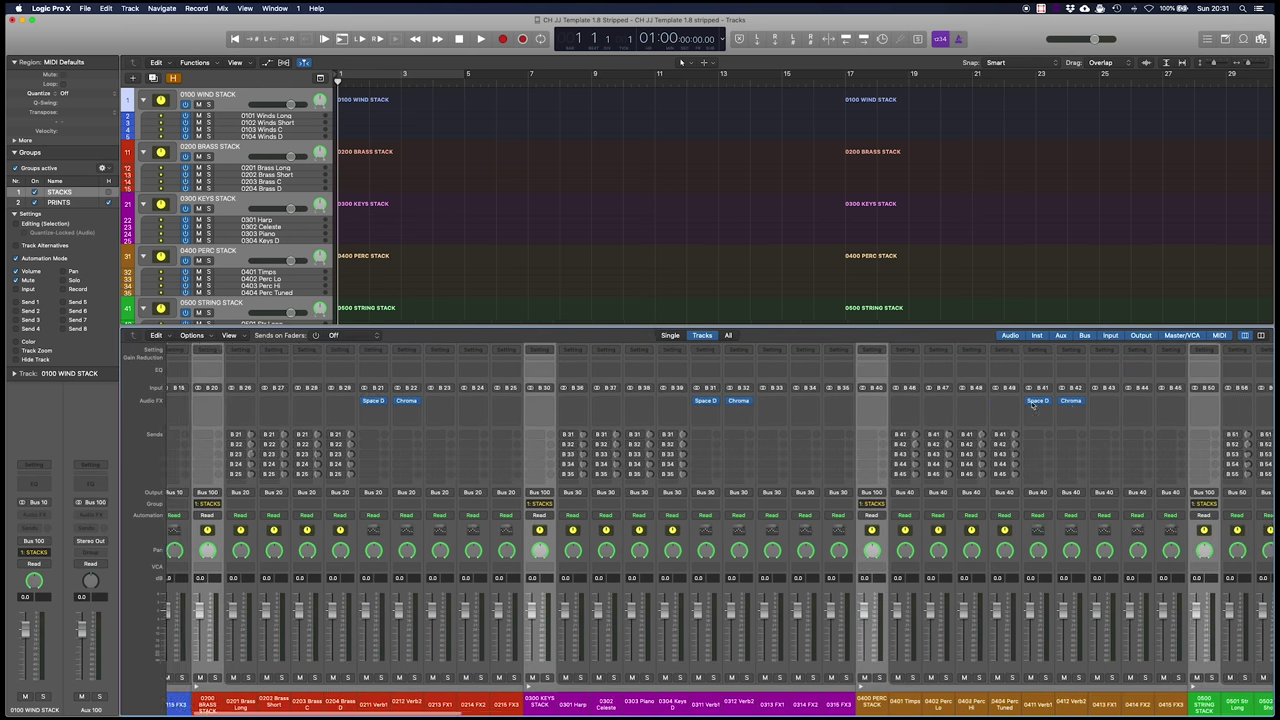
Rename the Aux 100 channel to Mix.
scroll(899, 406, right, 10)
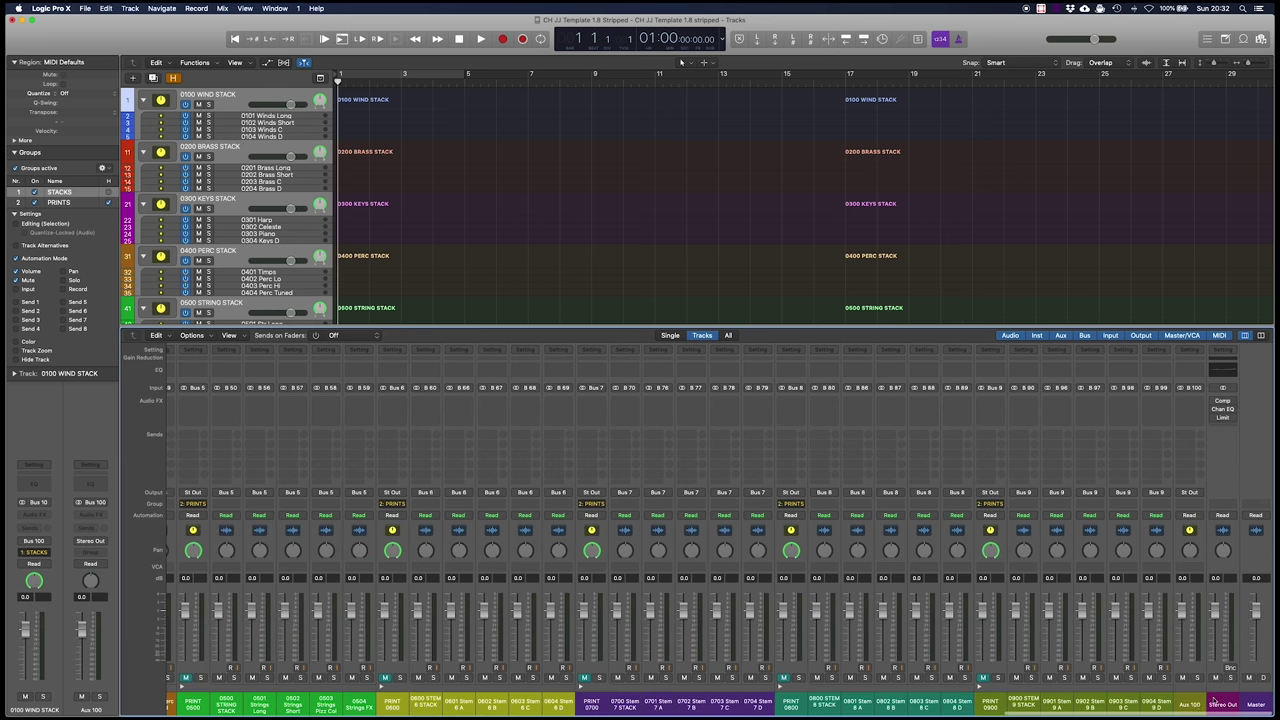
click(1188, 704)
text(Mix)
key(Return)
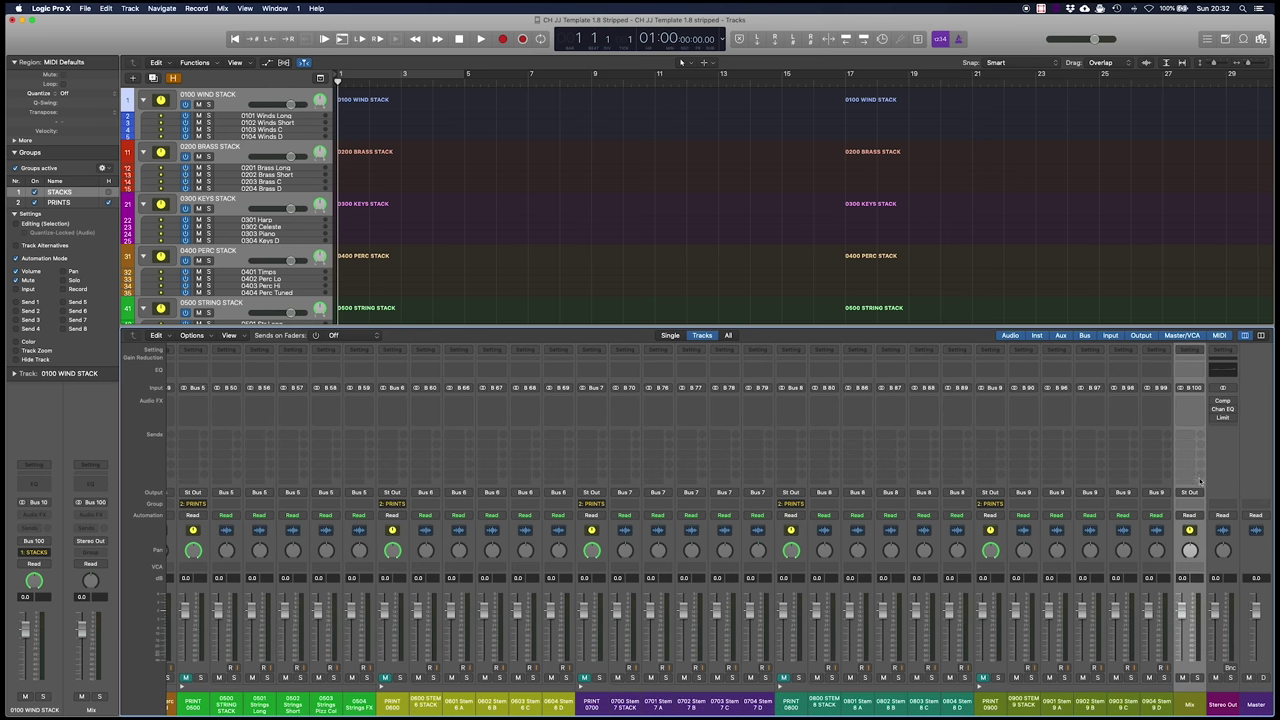
Set the Mix channel's output to Bus 101, creating the Master aux.
click(1190, 492)
mouse_move(1205, 530)
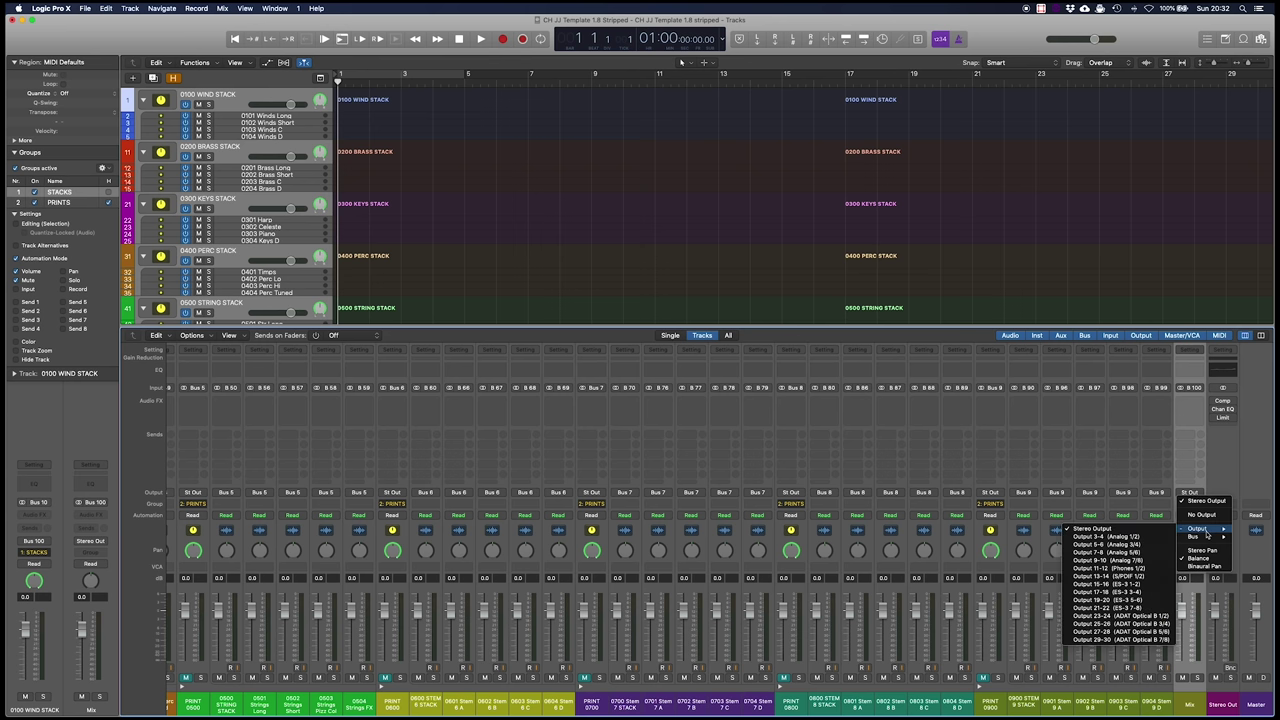
mouse_move(1149, 647)
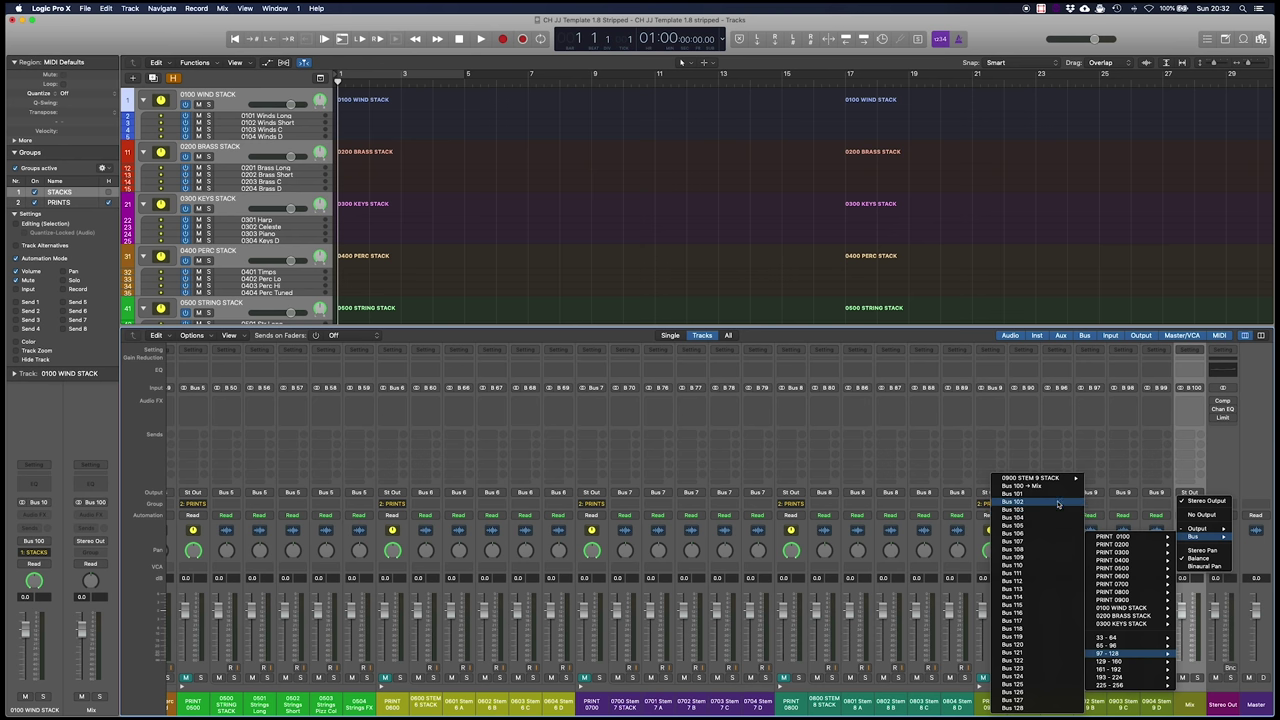
click(1059, 498)
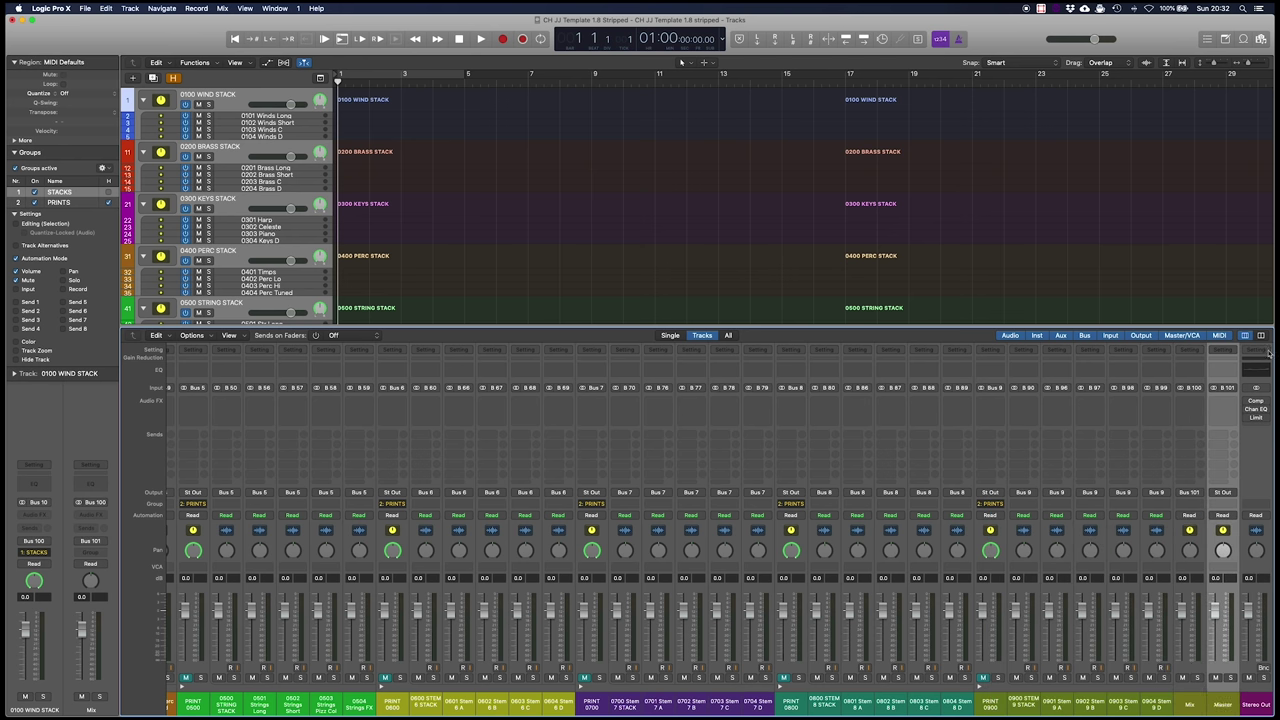
Move the compressor, EQ and limiter onto Mix, and send Master to Output 11-12 (Phones).
scroll(1250, 422, right, 2)
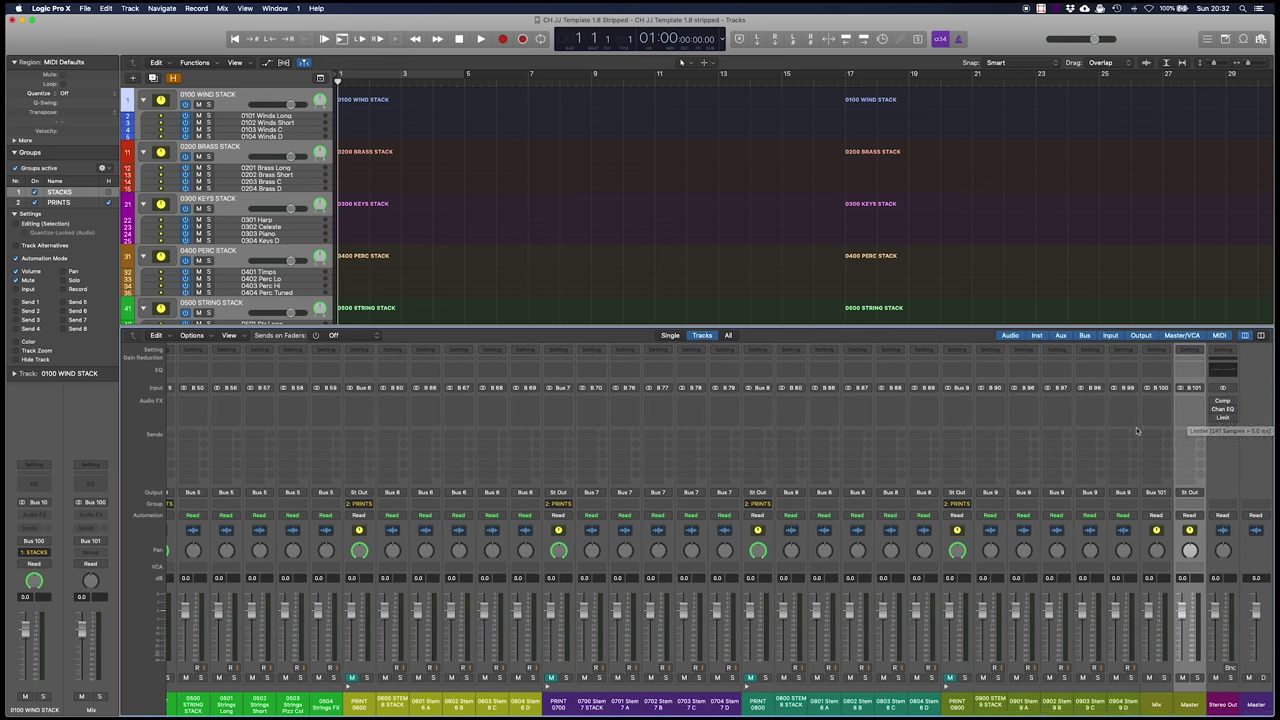
drag(1206, 425, 1156, 410)
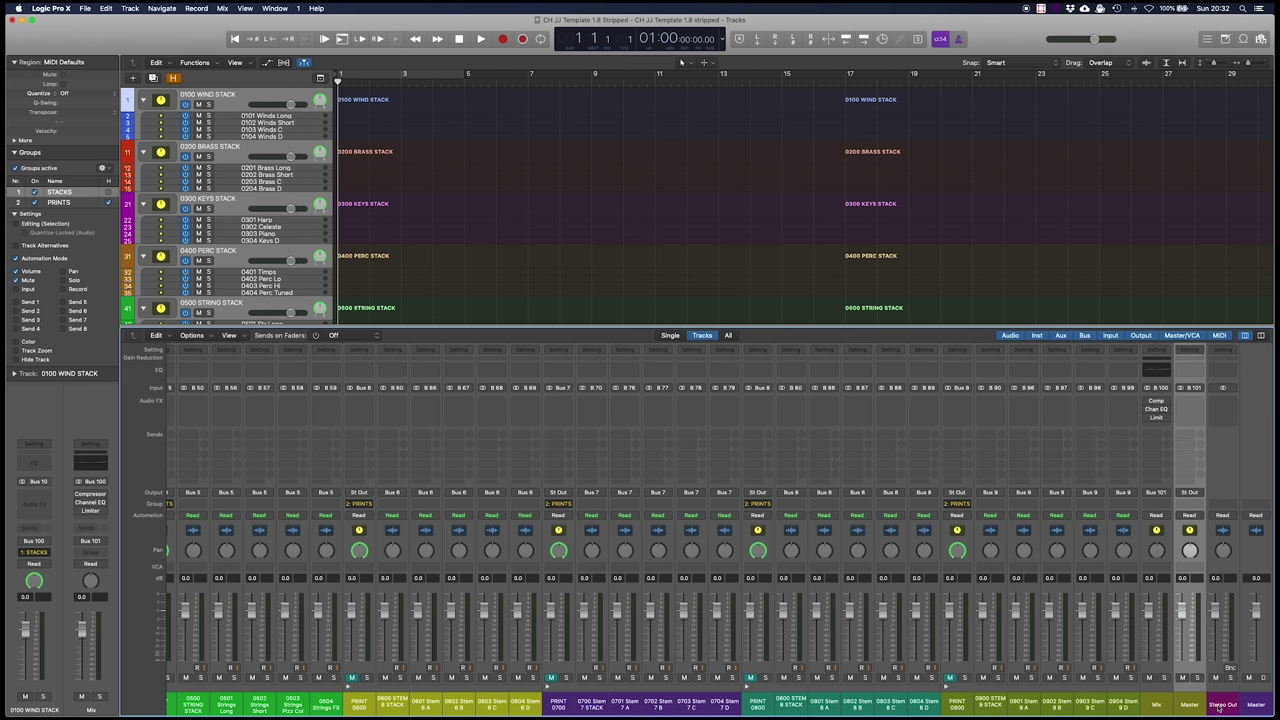
click(1191, 437)
mouse_move(1192, 458)
mouse_move(1138, 467)
click(1082, 508)
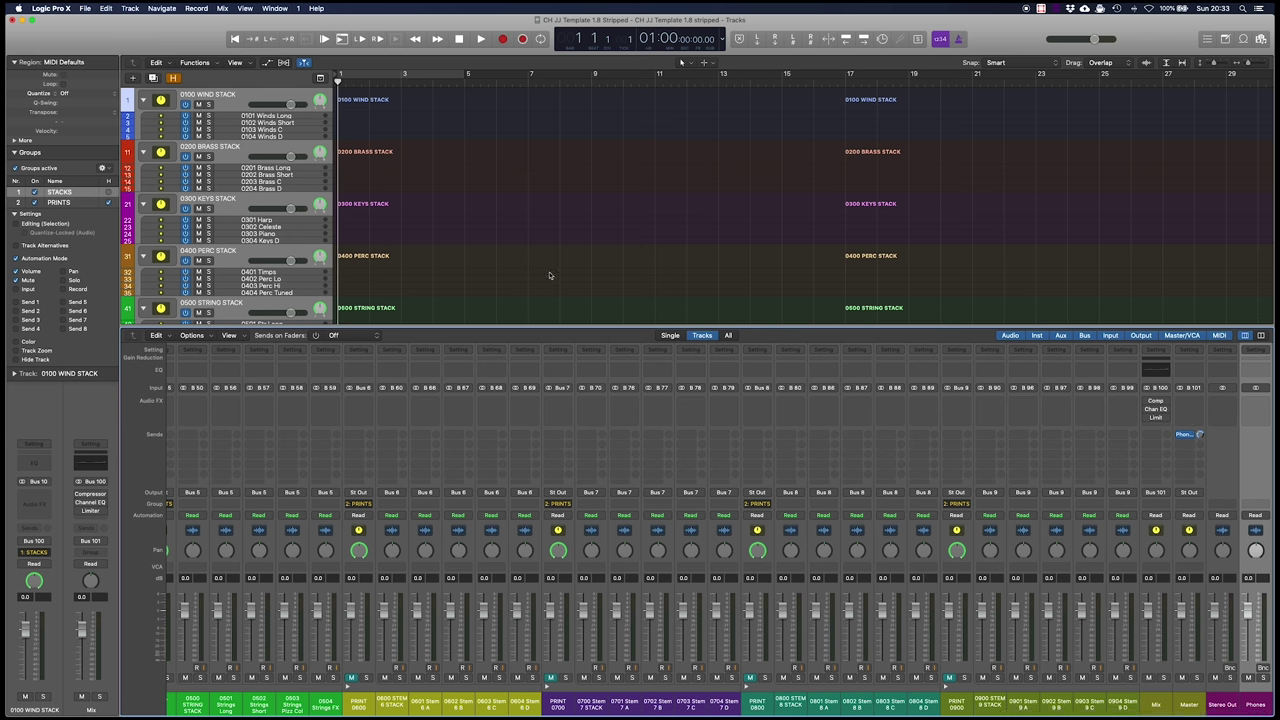
Duplicate the PRINT 0900 track and name the copy PRINT OST.
drag(524, 326, 522, 545)
scroll(243, 450, down, 5)
click(243, 503)
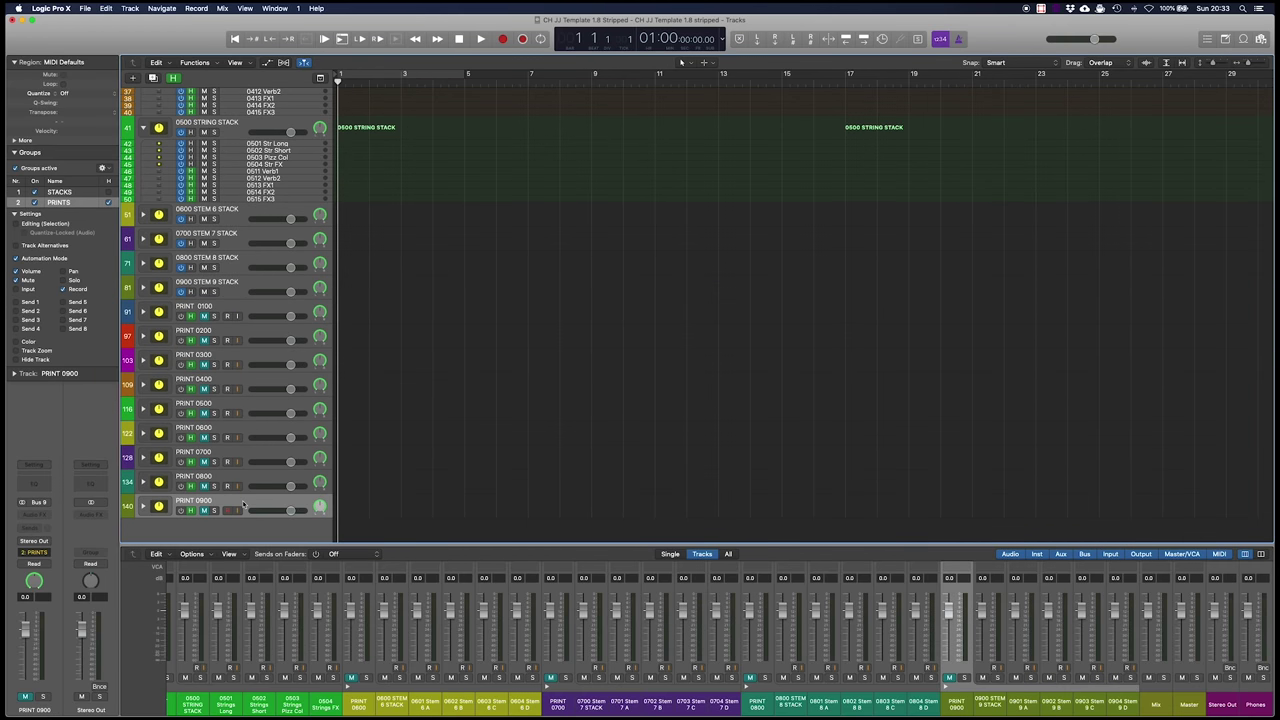
key(super+d)
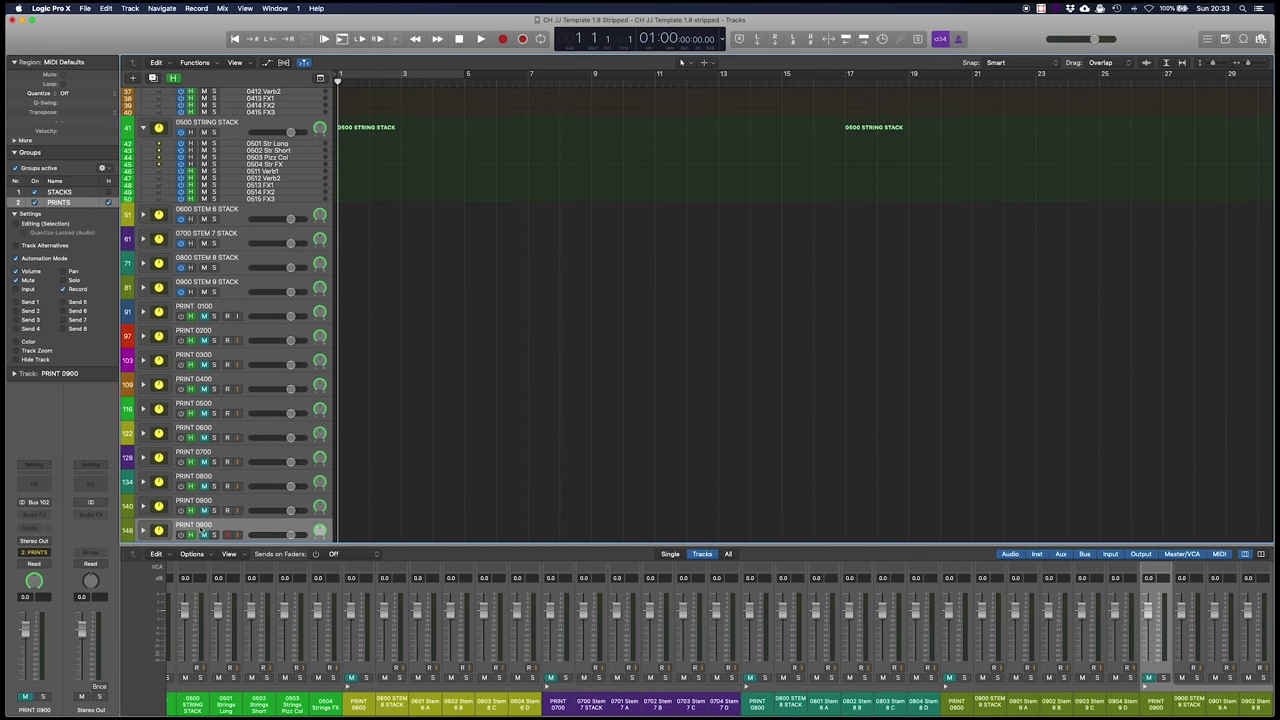
double_click(199, 525)
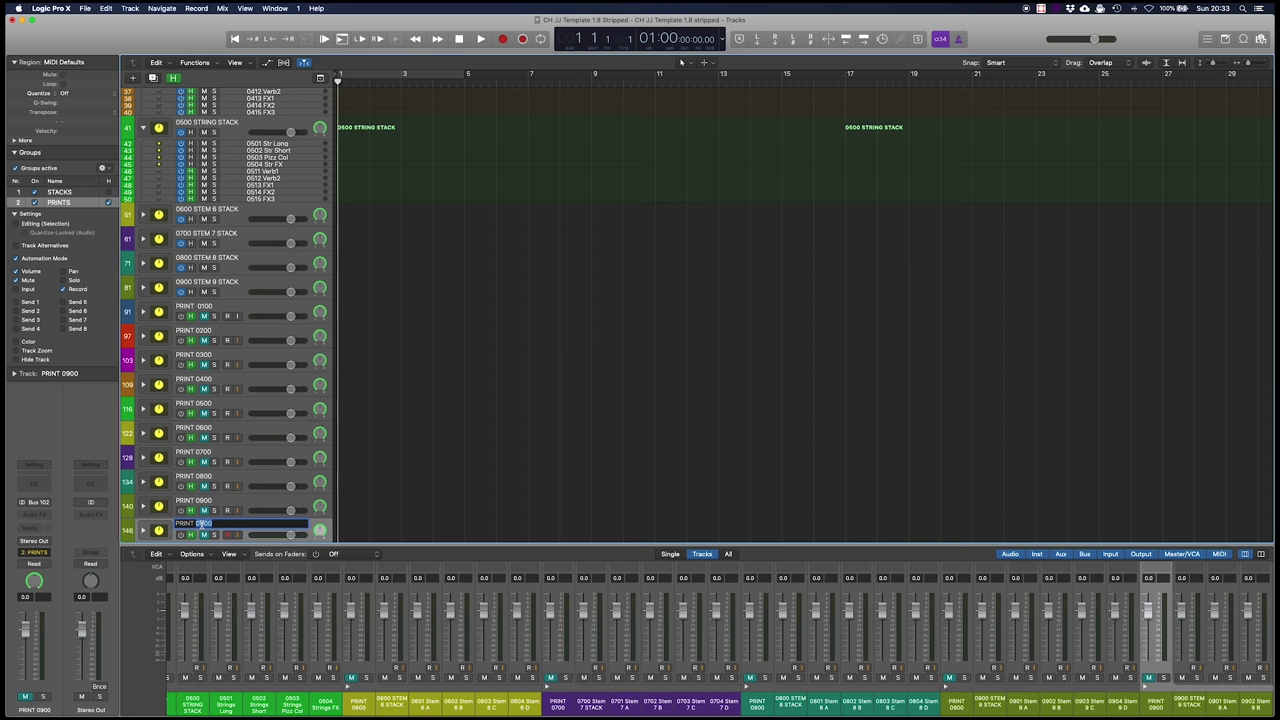
key(Return)
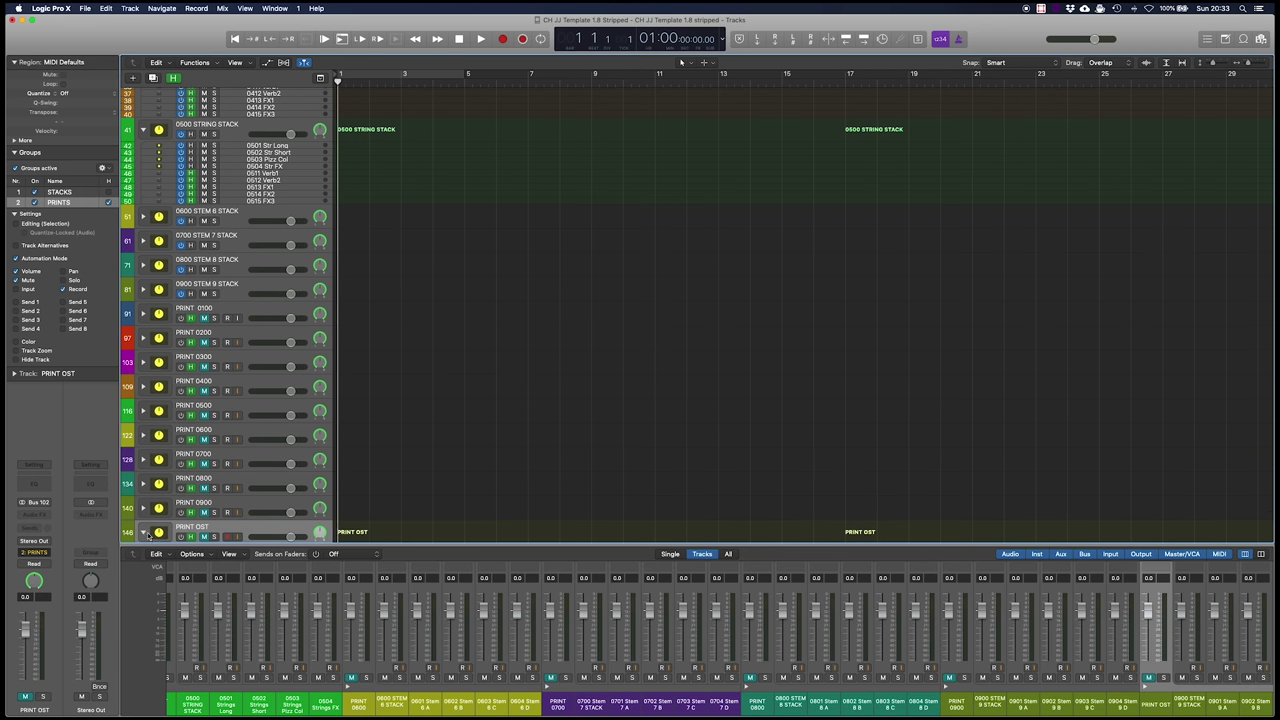
Expand PRINT OST, select its extra stem tracks, and rename the remaining two MIX and MASTER.
click(143, 530)
click(245, 456)
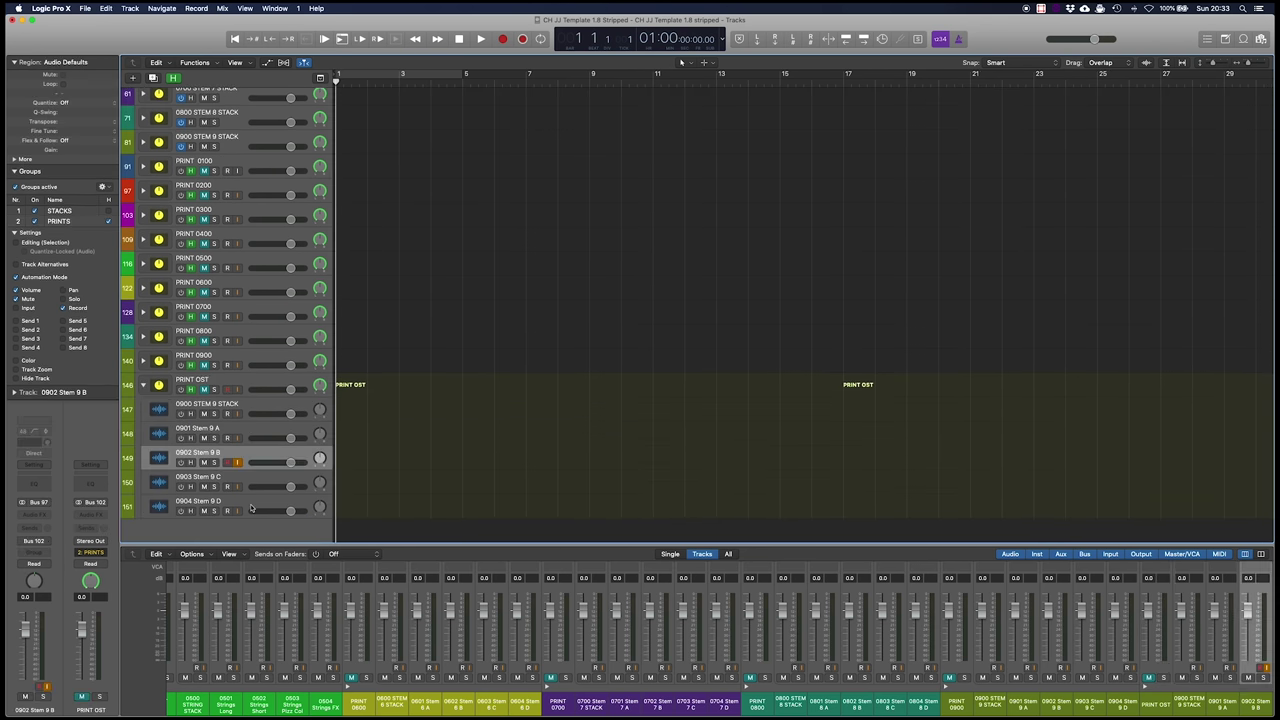
shift+click(250, 508)
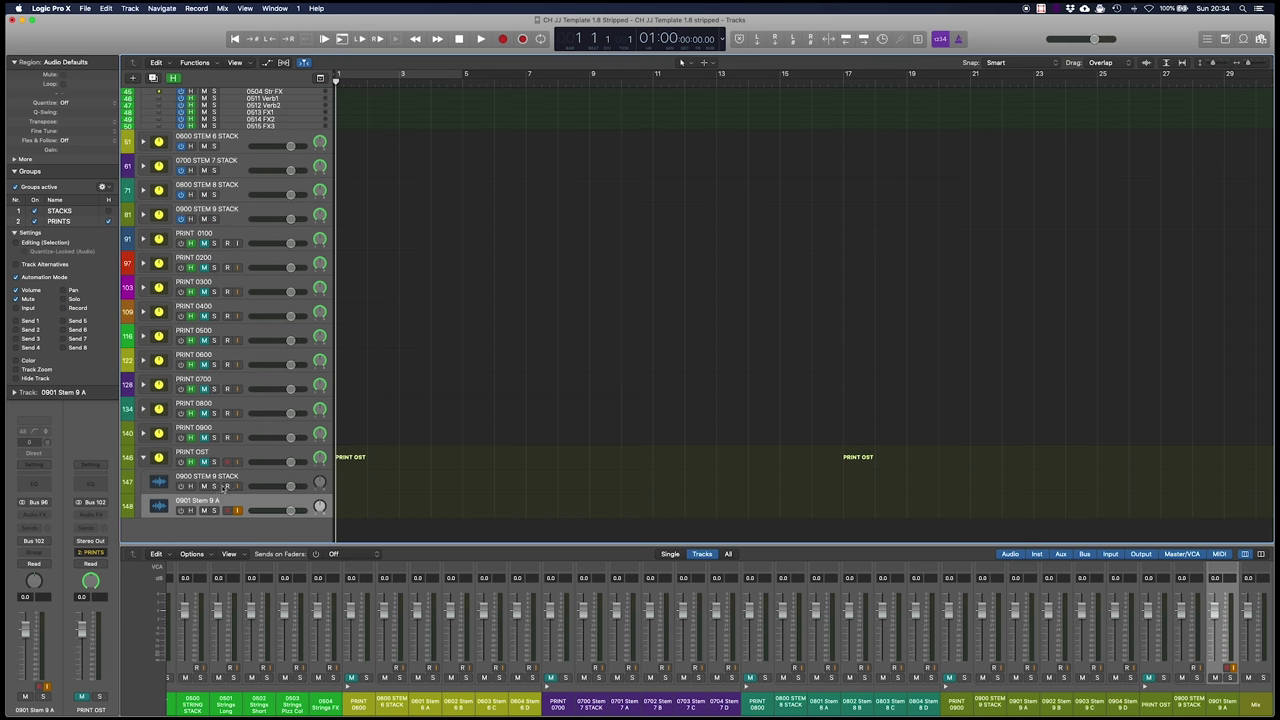
double_click(191, 477)
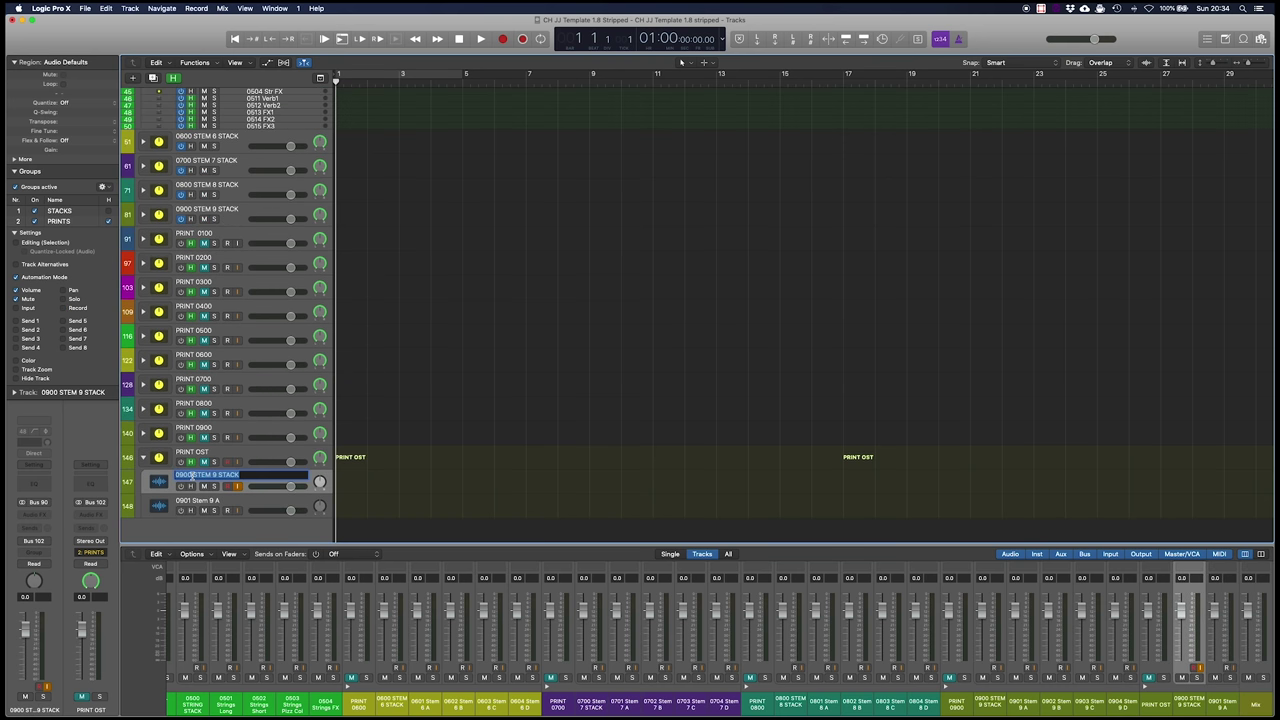
text(MIX)
double_click(191, 500)
text(MASTER)
key(Return)
click(251, 484)
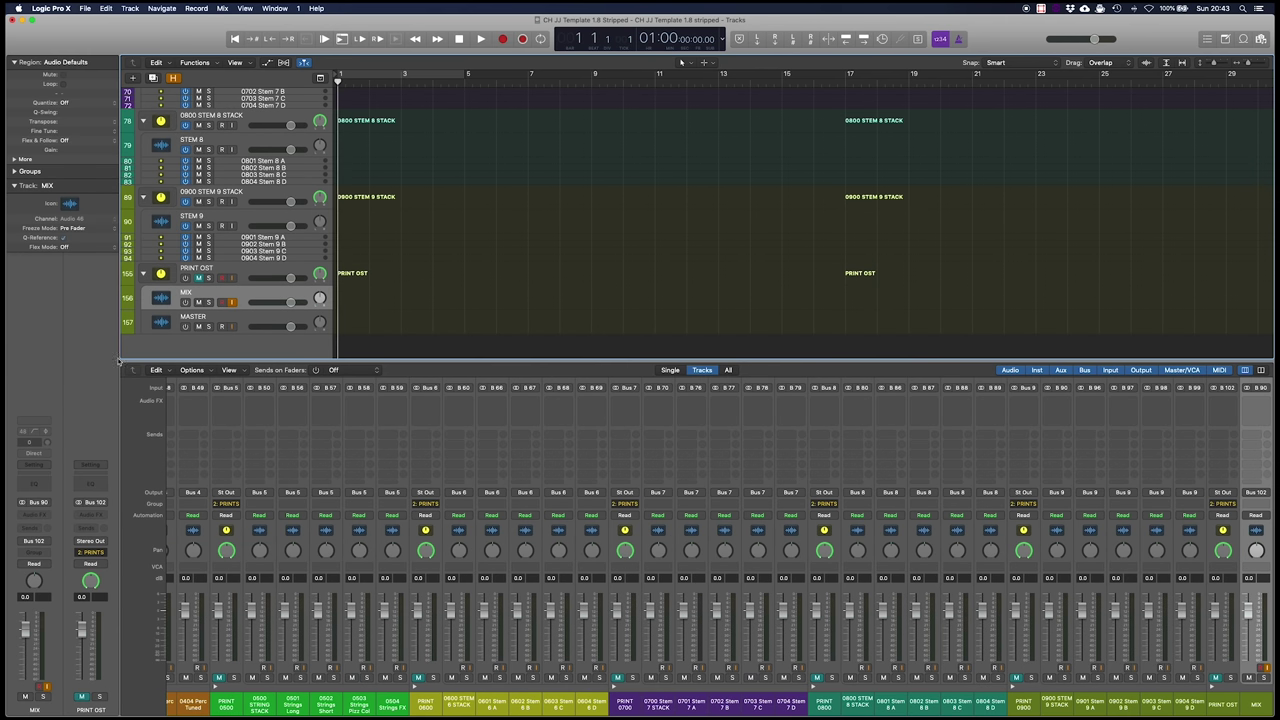
Set the MIX channel's input to Bus 100.
click(36, 504)
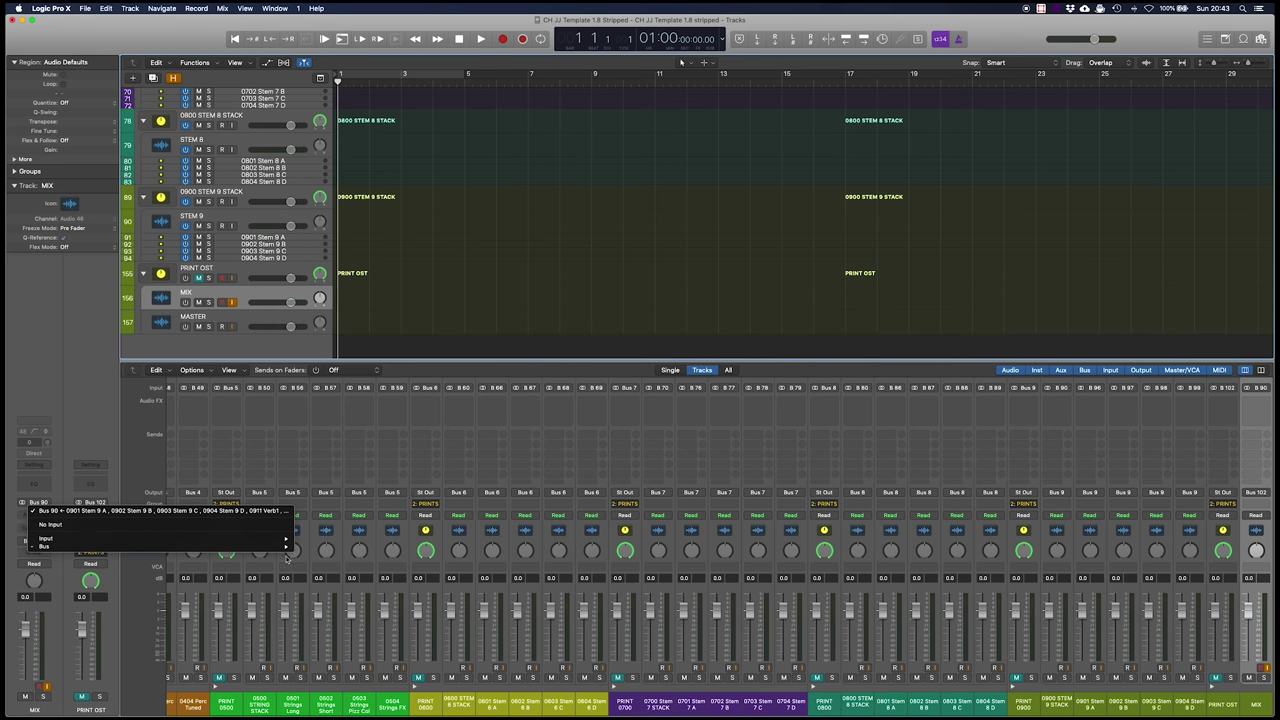
mouse_move(284, 547)
mouse_move(362, 664)
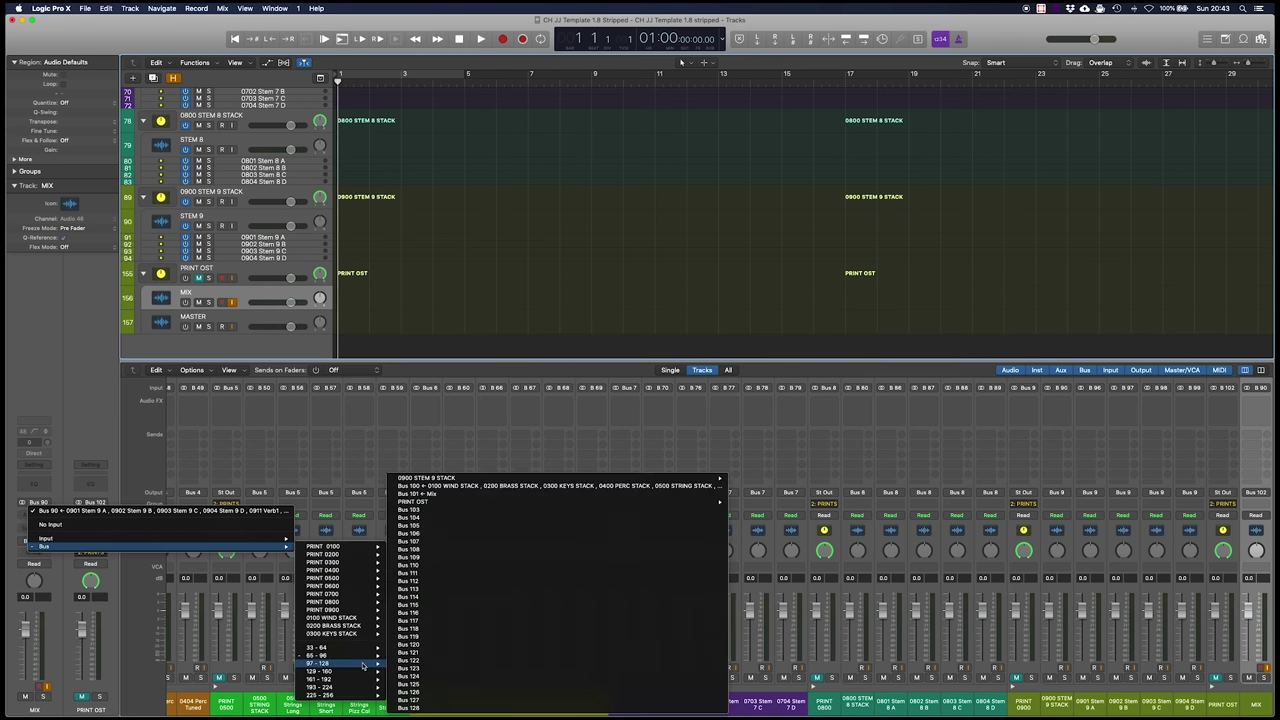
click(420, 486)
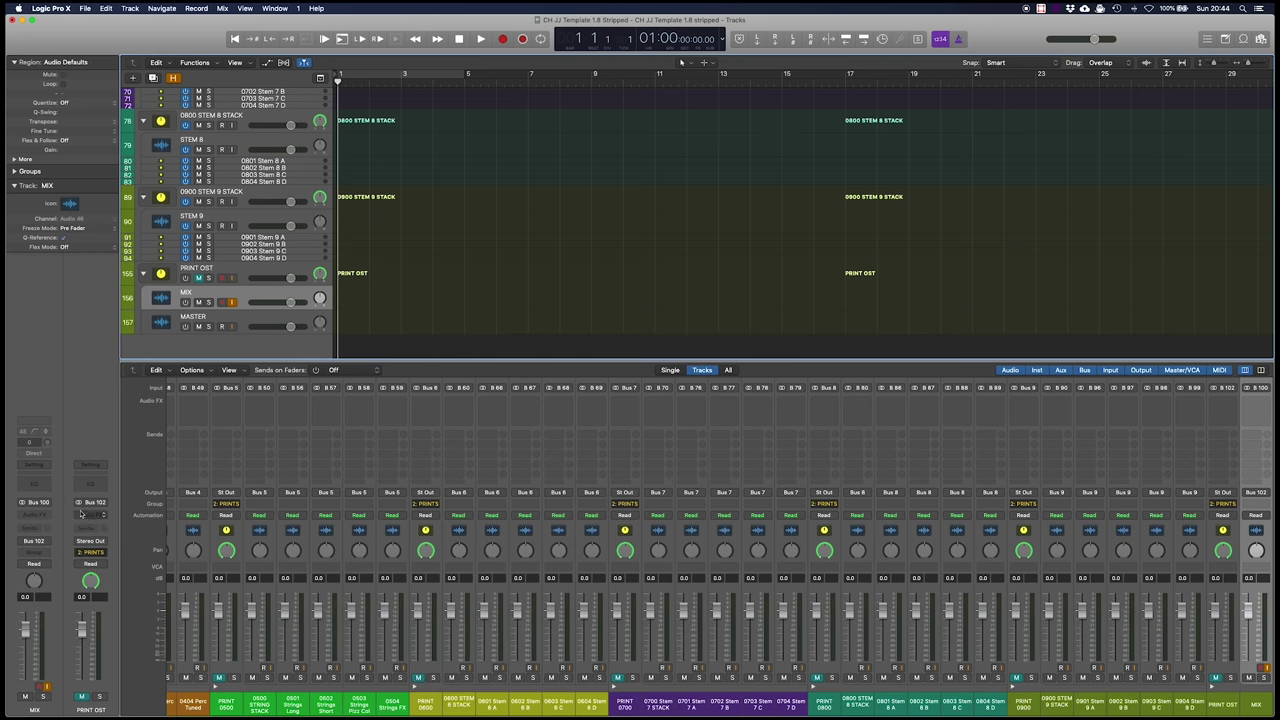
Select the MASTER track and set its input to Bus 101.
click(251, 320)
click(38, 502)
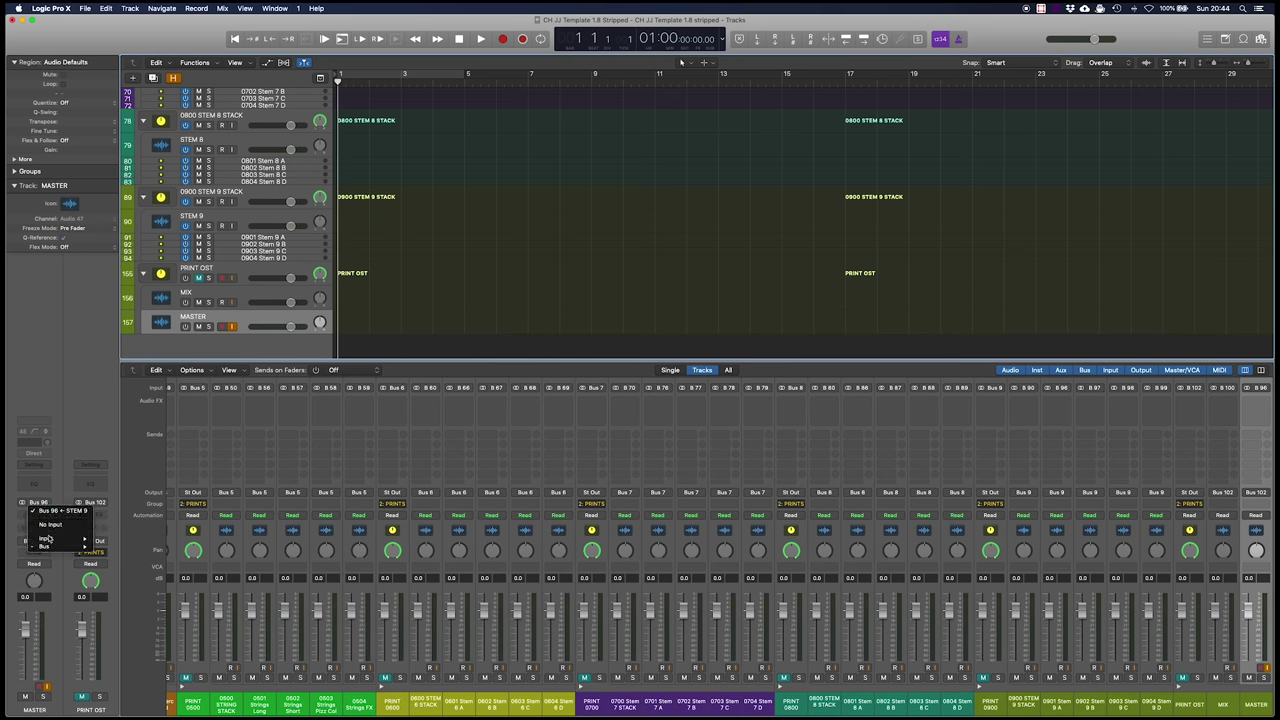
mouse_move(44, 546)
mouse_move(118, 663)
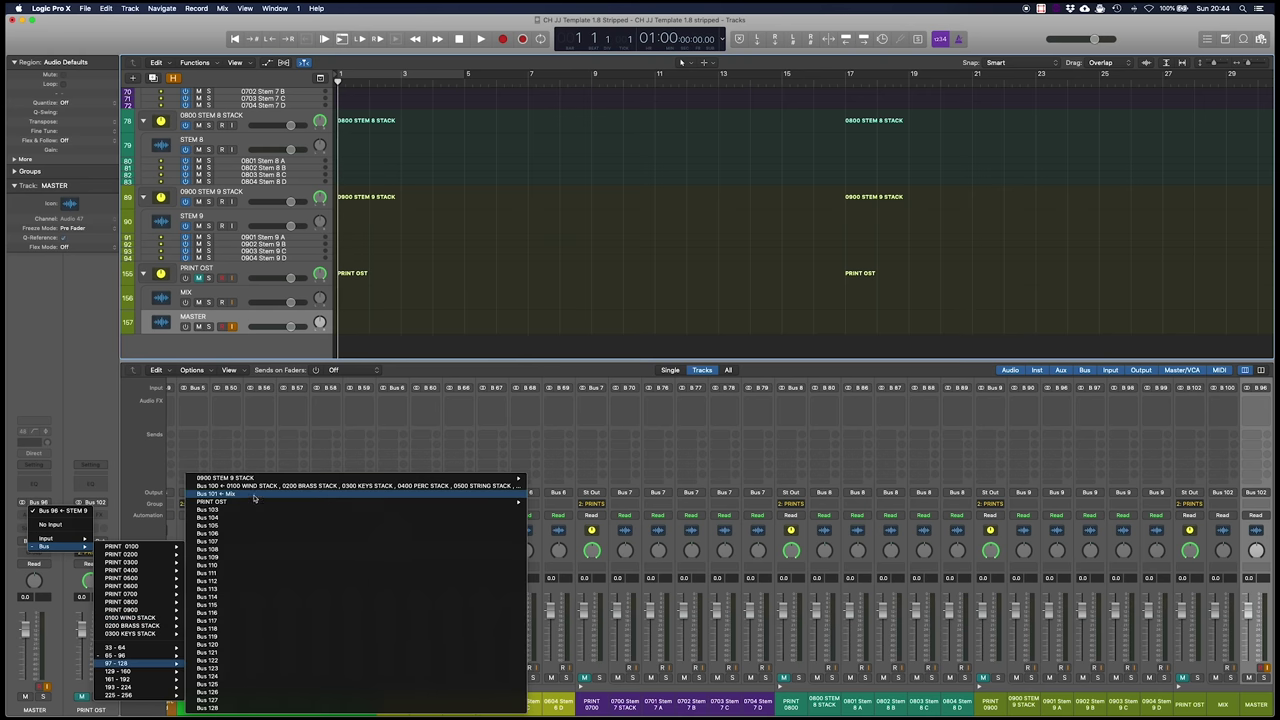
click(254, 497)
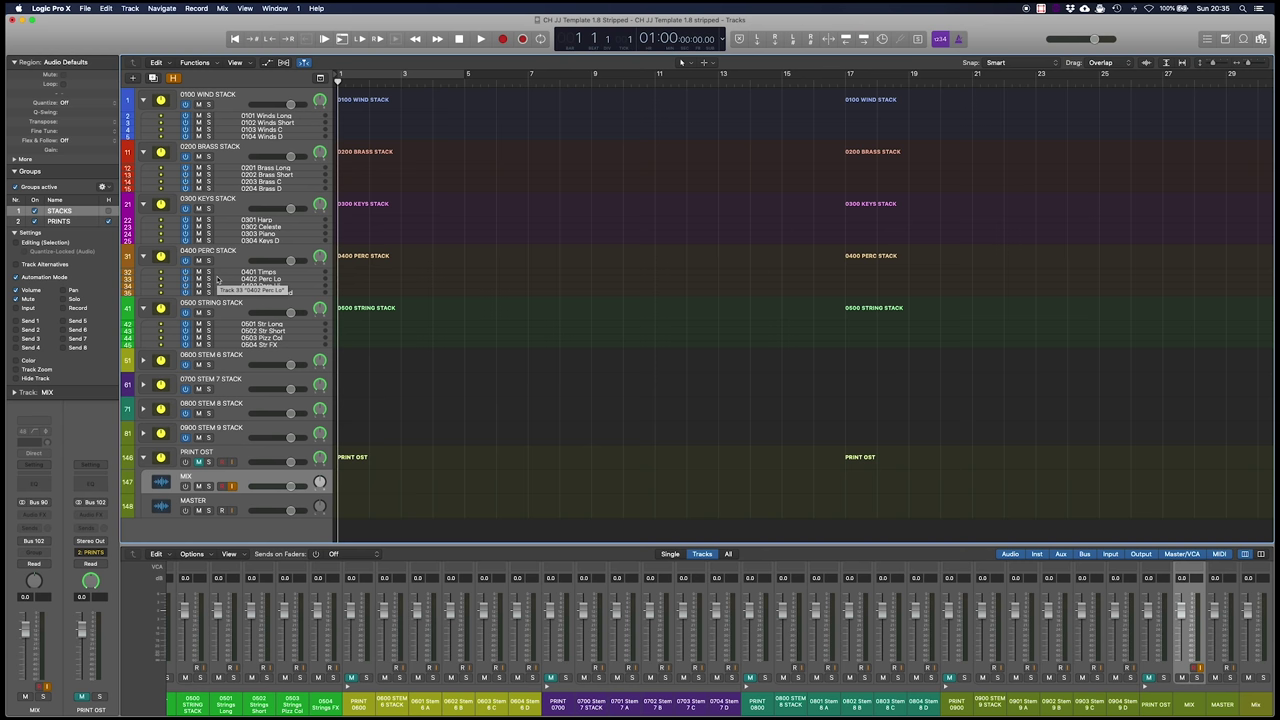
Add a new software instrument track and move it into 0100 WIND STACK as track 2.
click(234, 106)
click(130, 8)
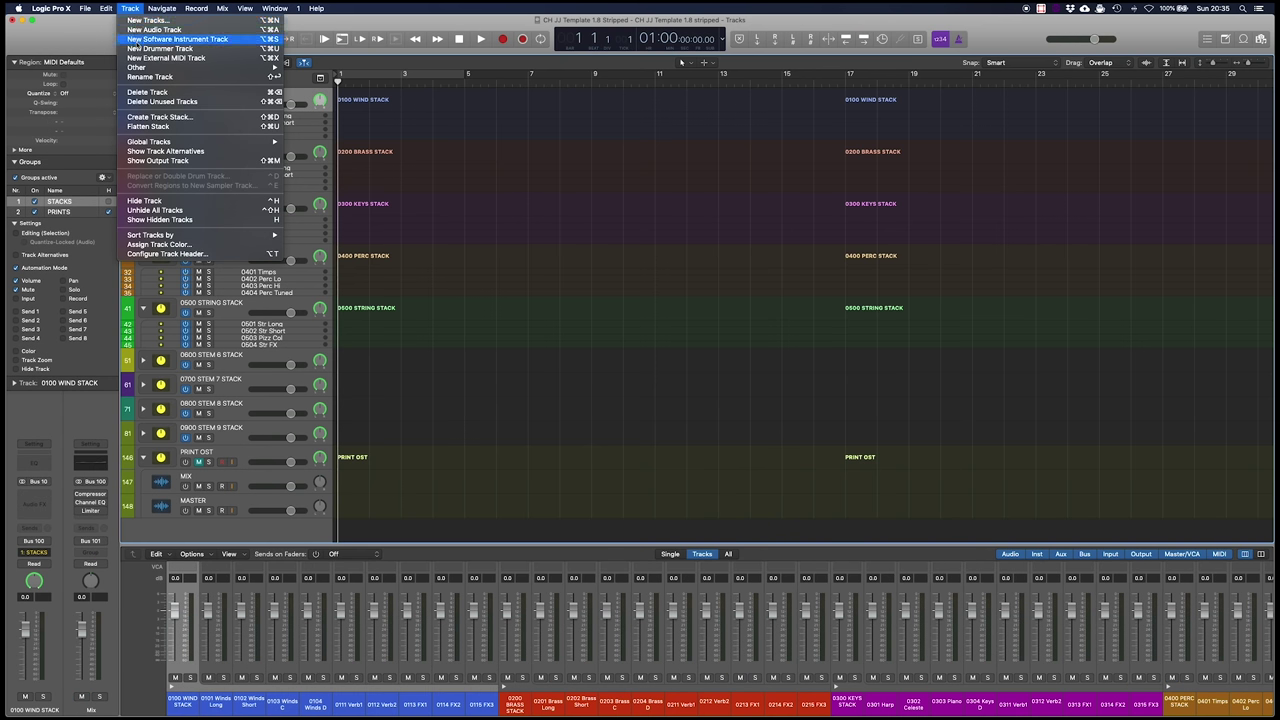
click(140, 39)
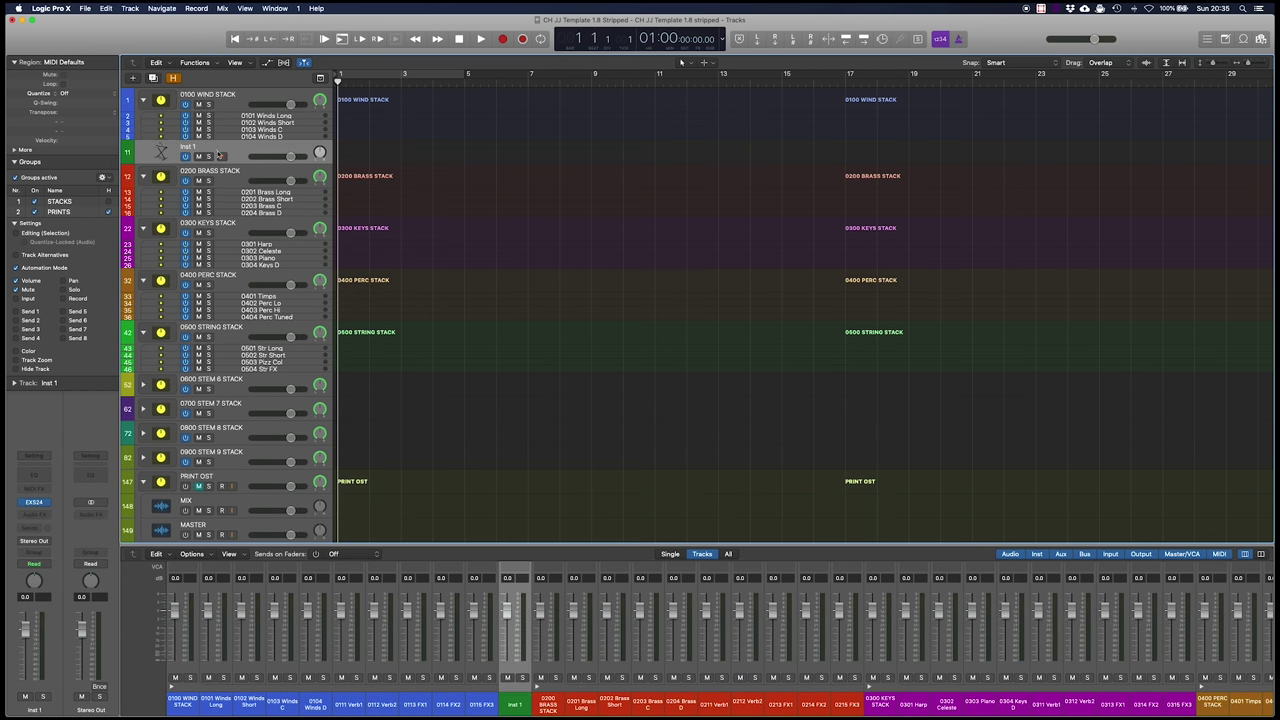
drag(191, 147, 191, 118)
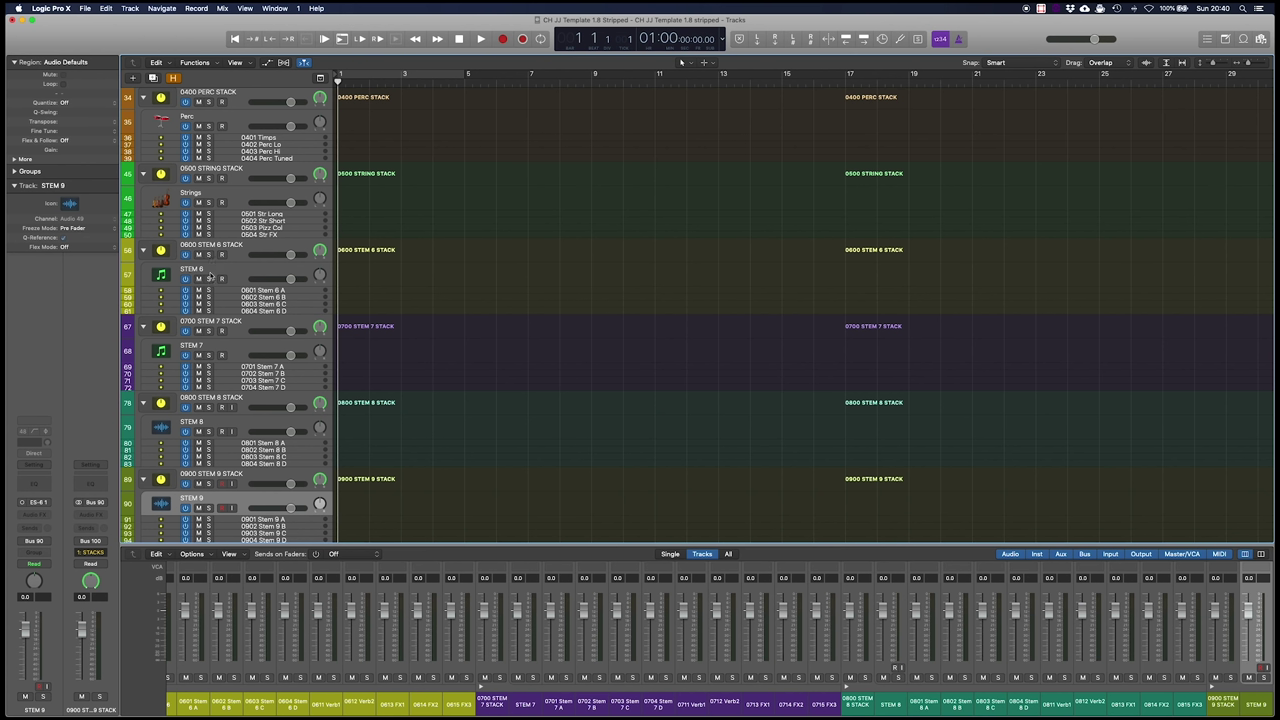
Select the STEM 8 track, then the new Wind track in the wind stack.
click(198, 424)
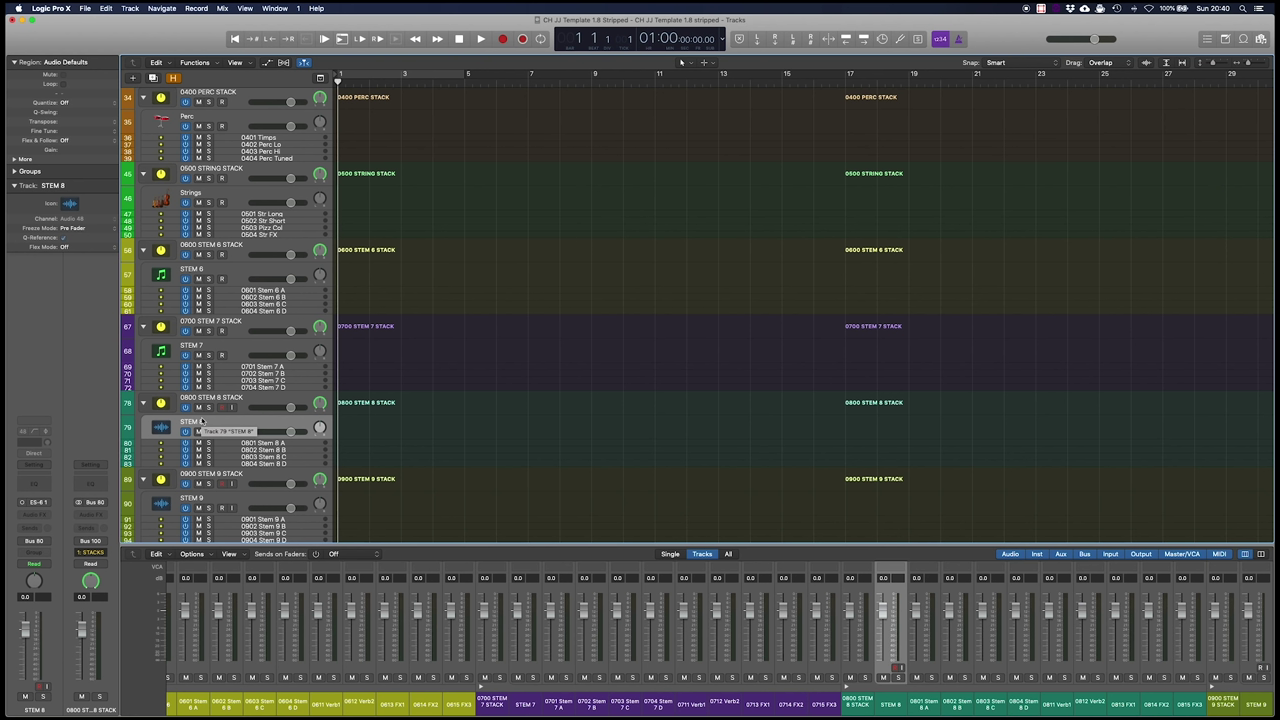
scroll(202, 421, up, 10)
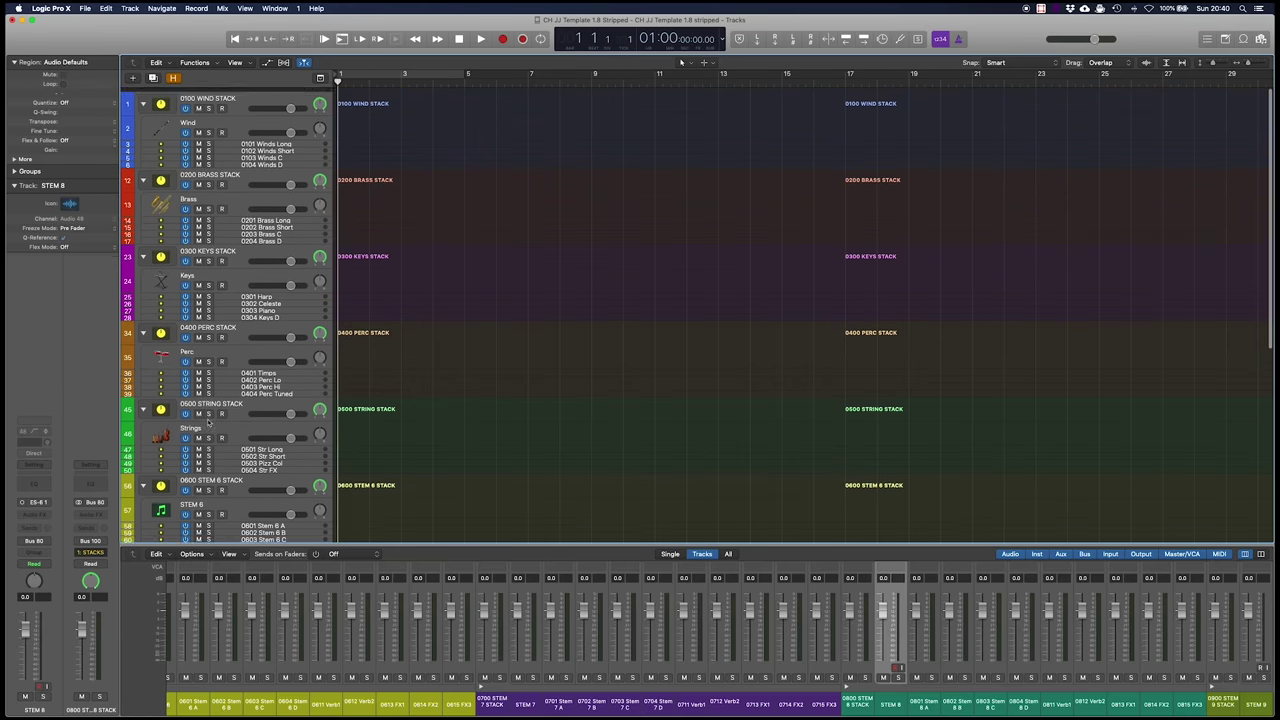
click(220, 127)
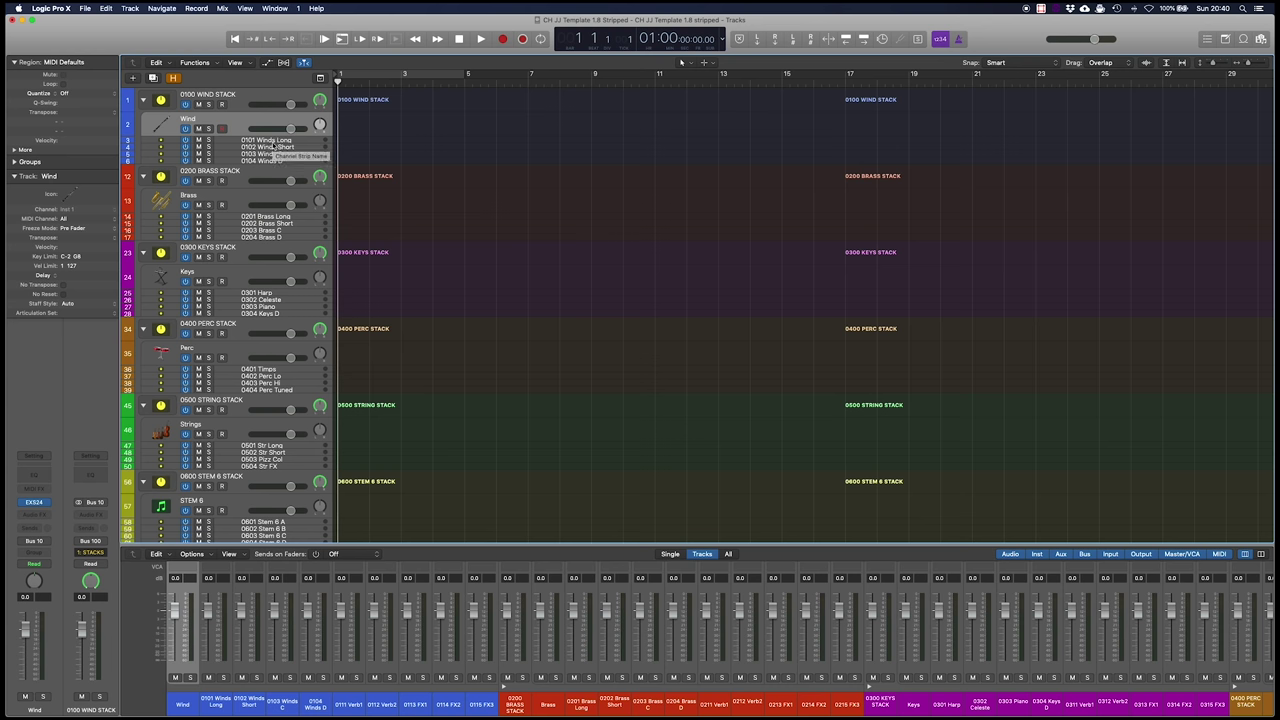
In the full mixer, route the Wind channel's output to Bus 16 (0100 WIND STACK).
key(x)
key(x)
scroll(182, 495, left, 1)
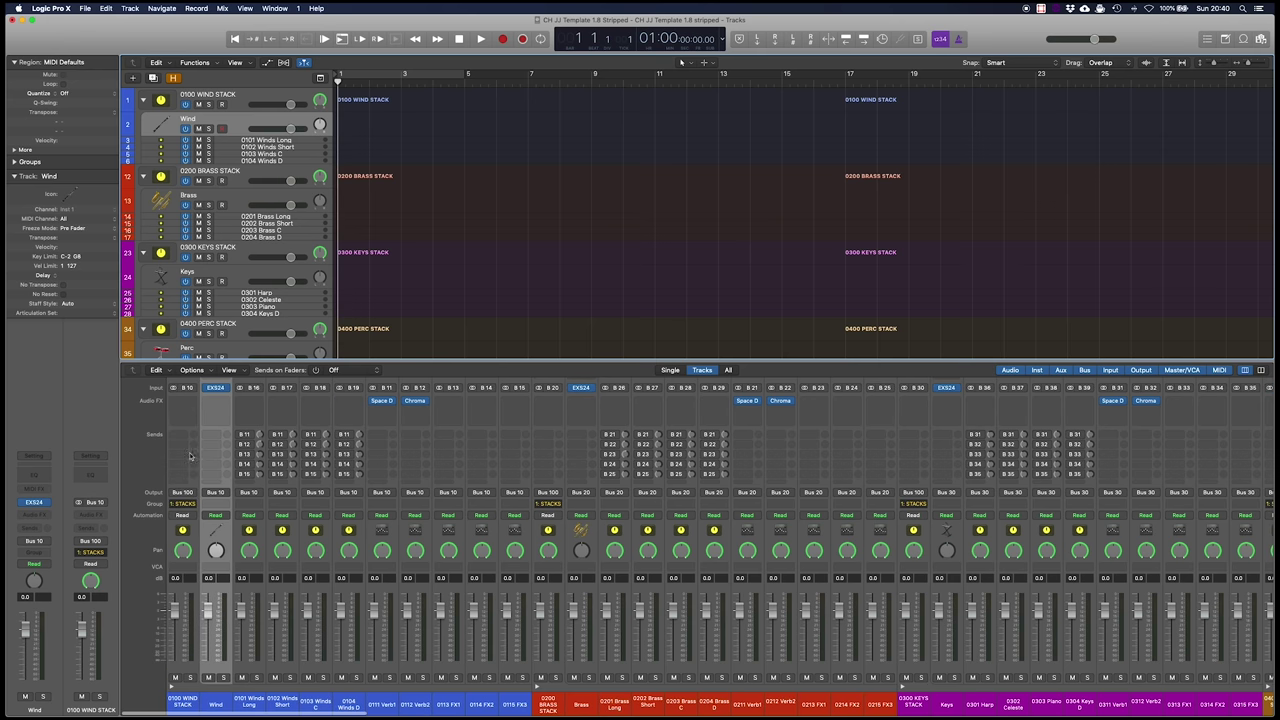
scroll(216, 494, right, 1)
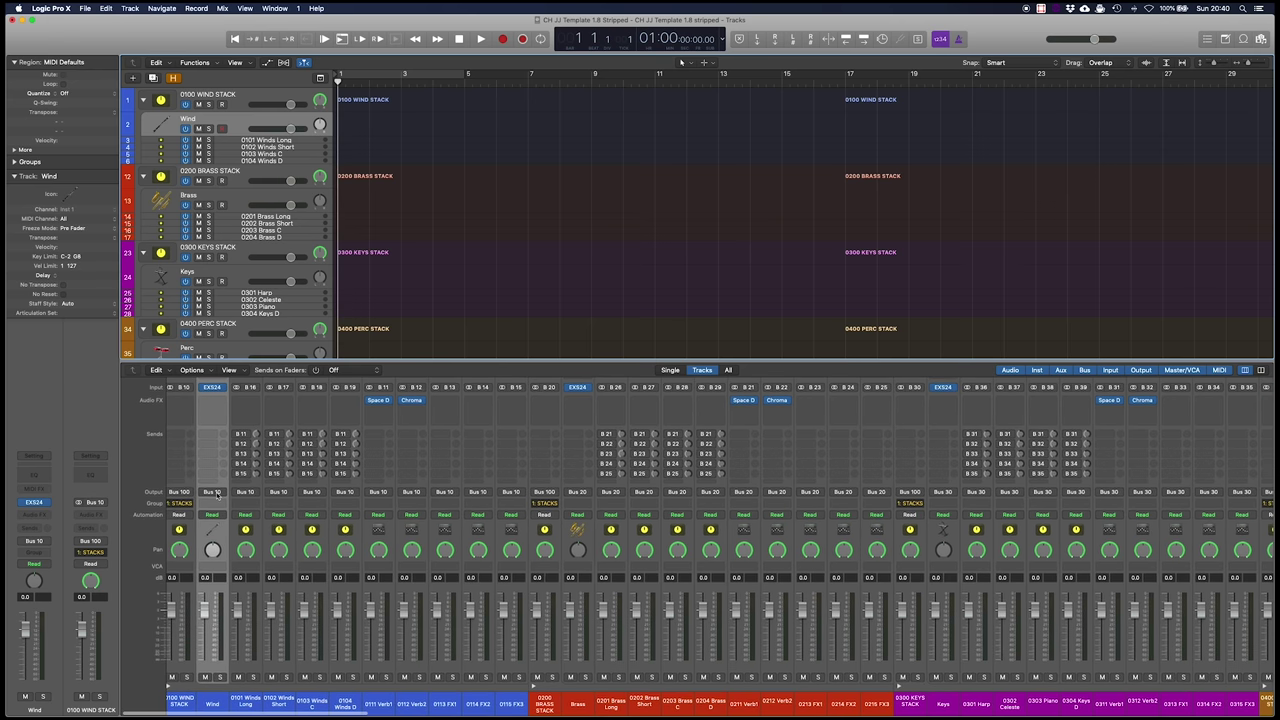
click(214, 494)
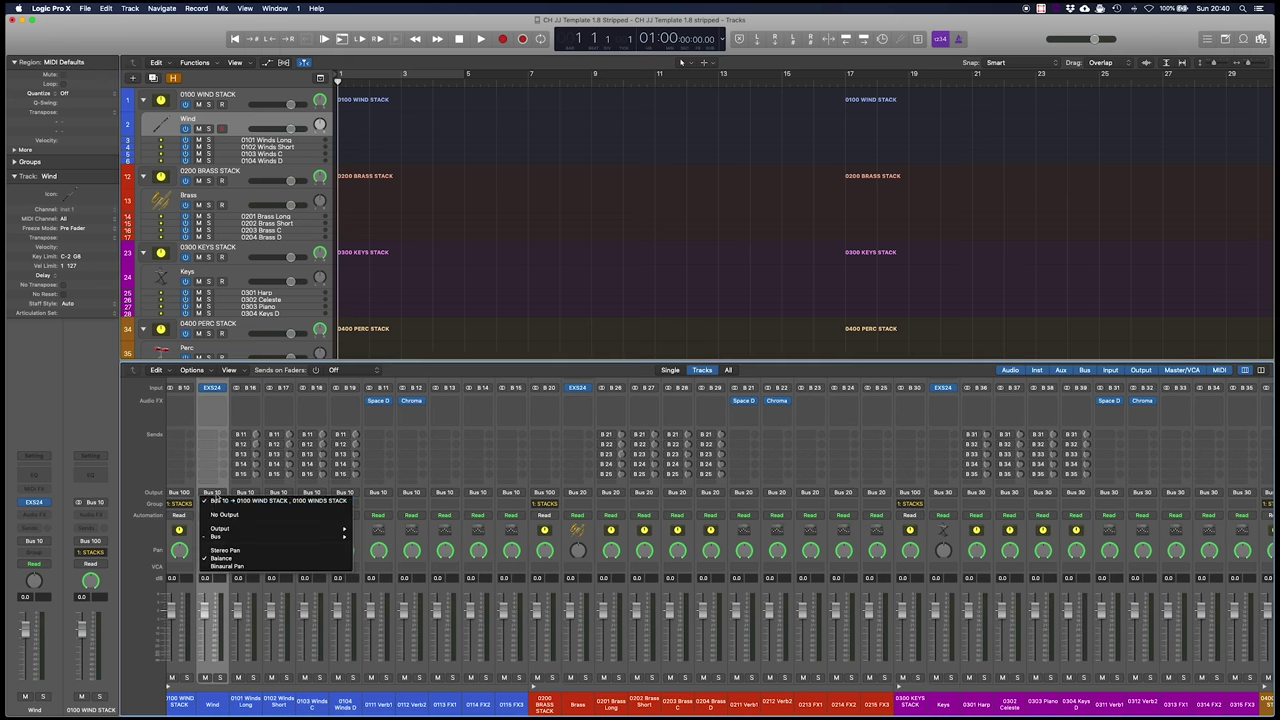
mouse_move(330, 536)
mouse_move(434, 616)
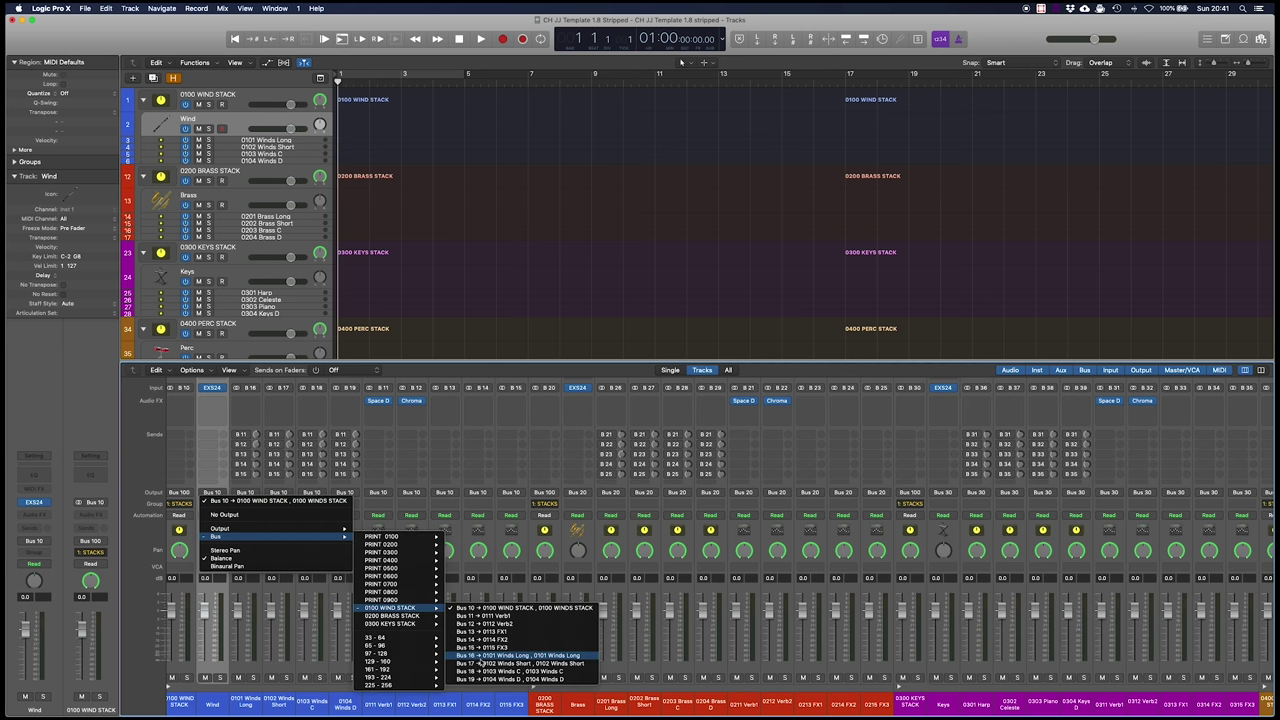
click(472, 656)
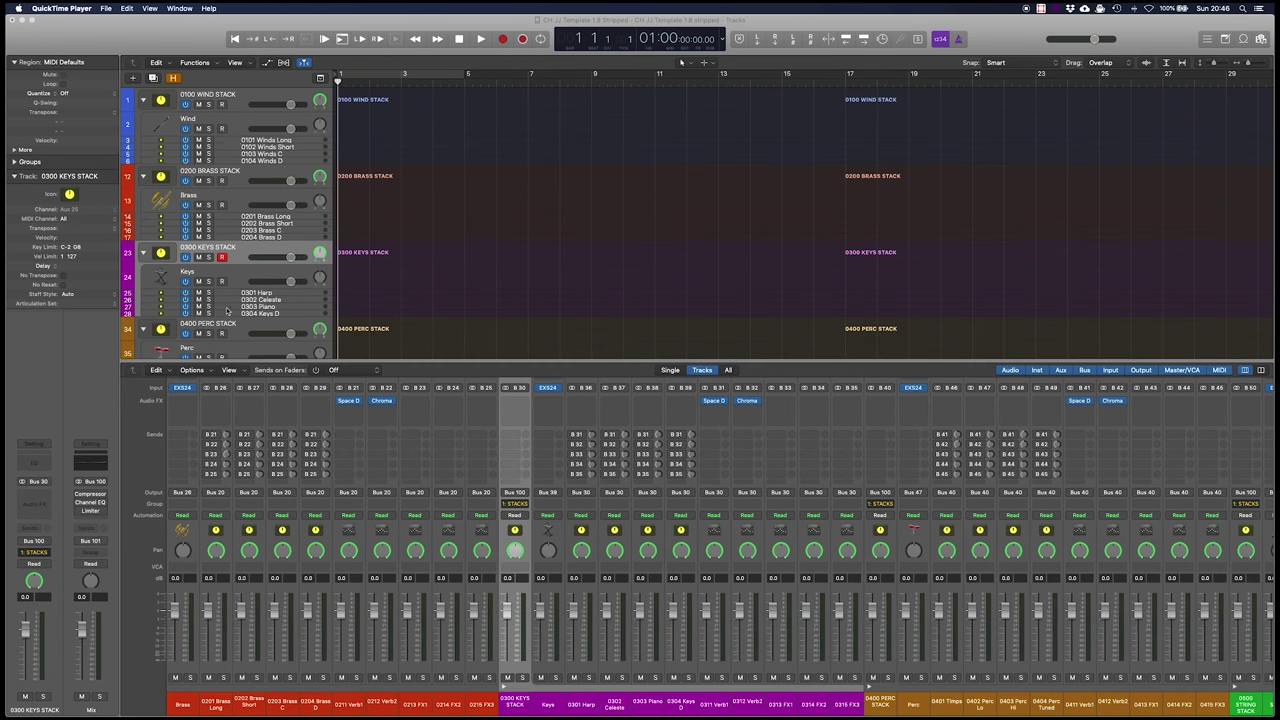
Duplicate the Wind track twice so the stack holds three Wind tracks.
click(235, 116)
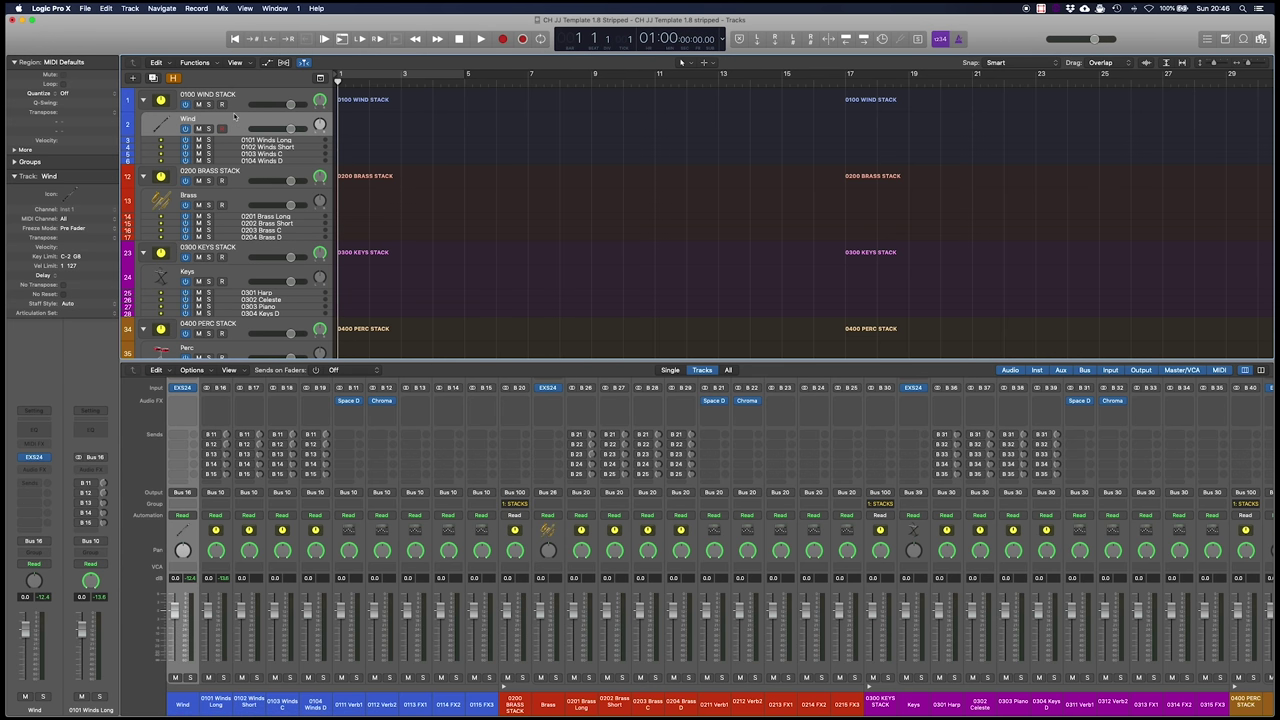
key(super+d)
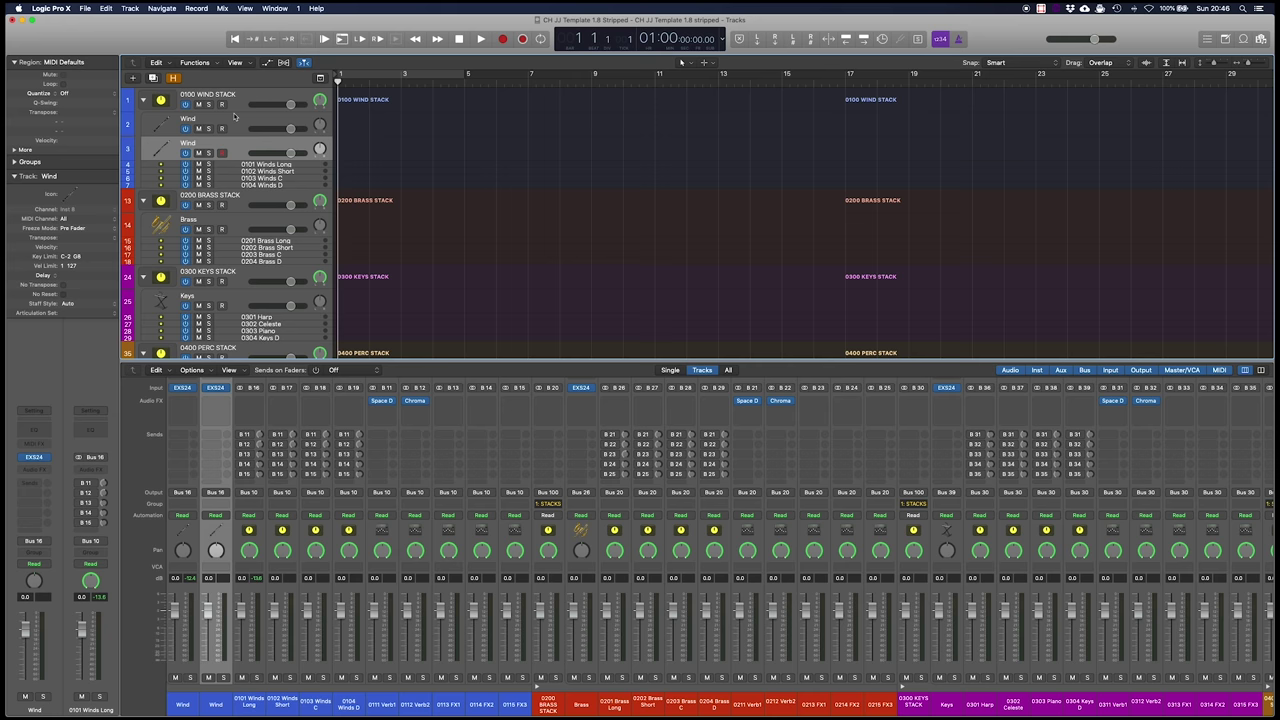
key(super+d)
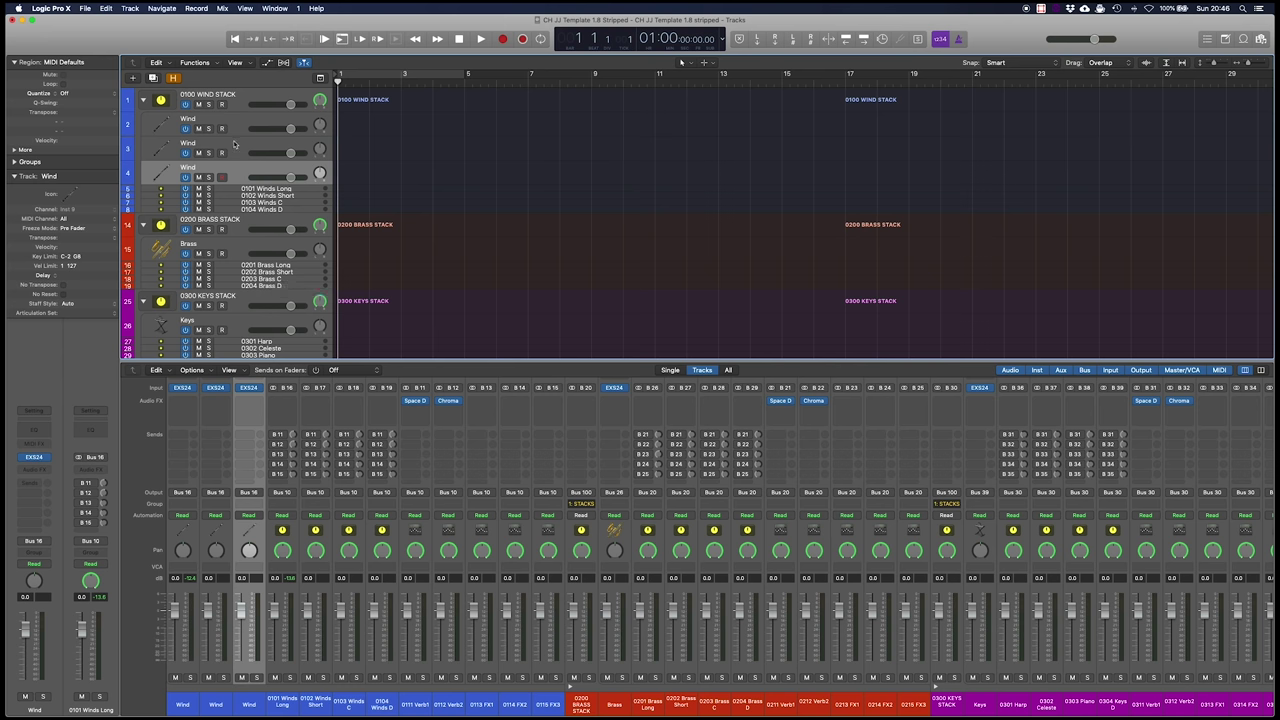
scroll(235, 145, right, 1)
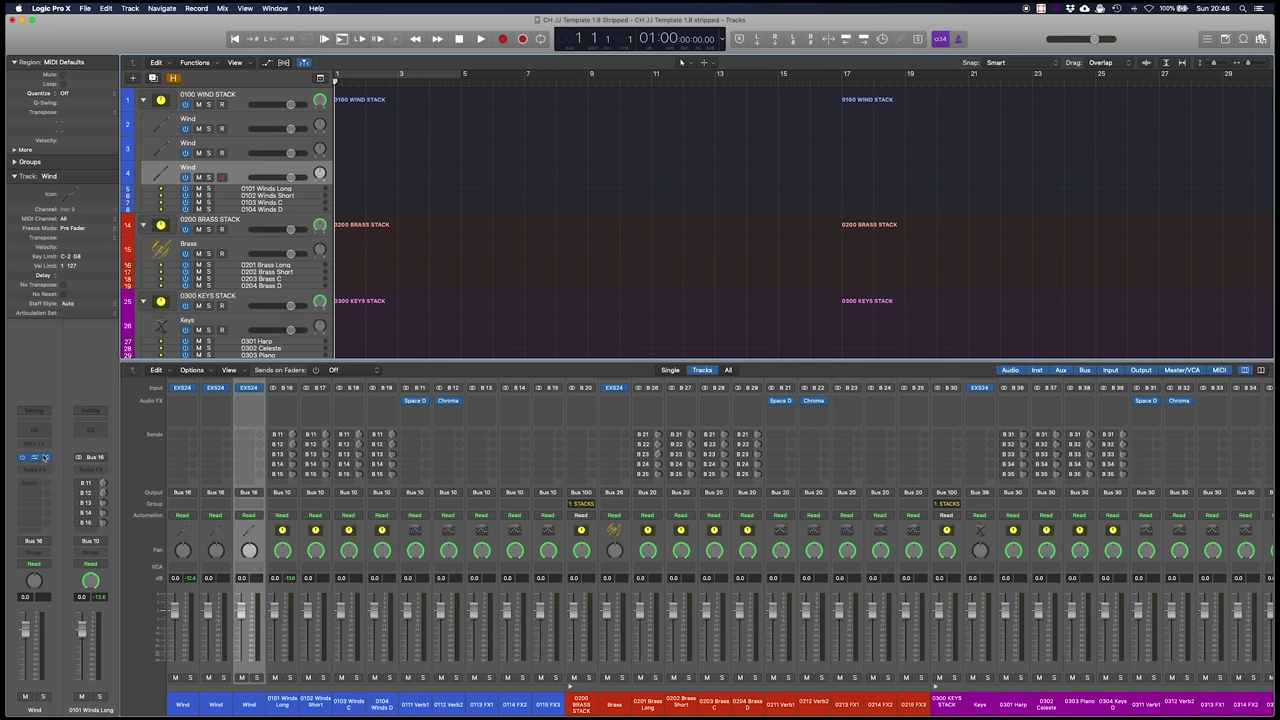
scroll(296, 304, left, 1)
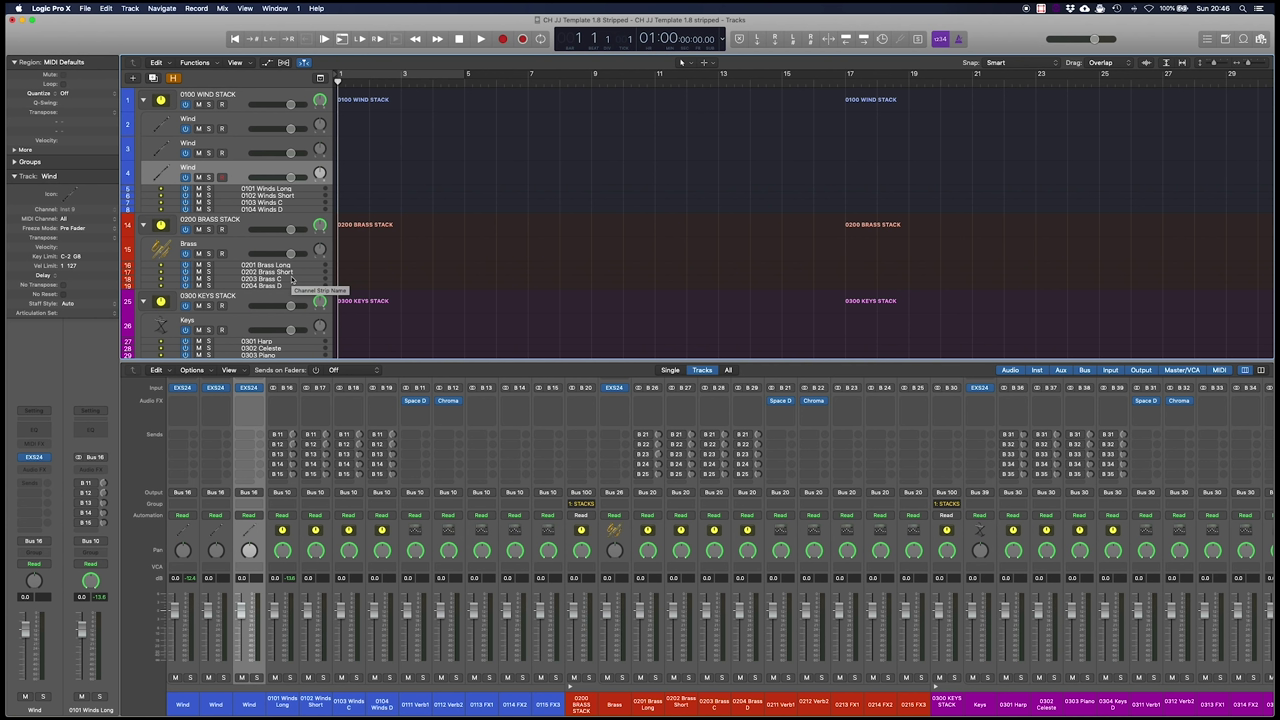
From the 0300 KEYS STACK, open Orbis Inspire.logicx's track list and pick 0104 Celli for import.
click(247, 302)
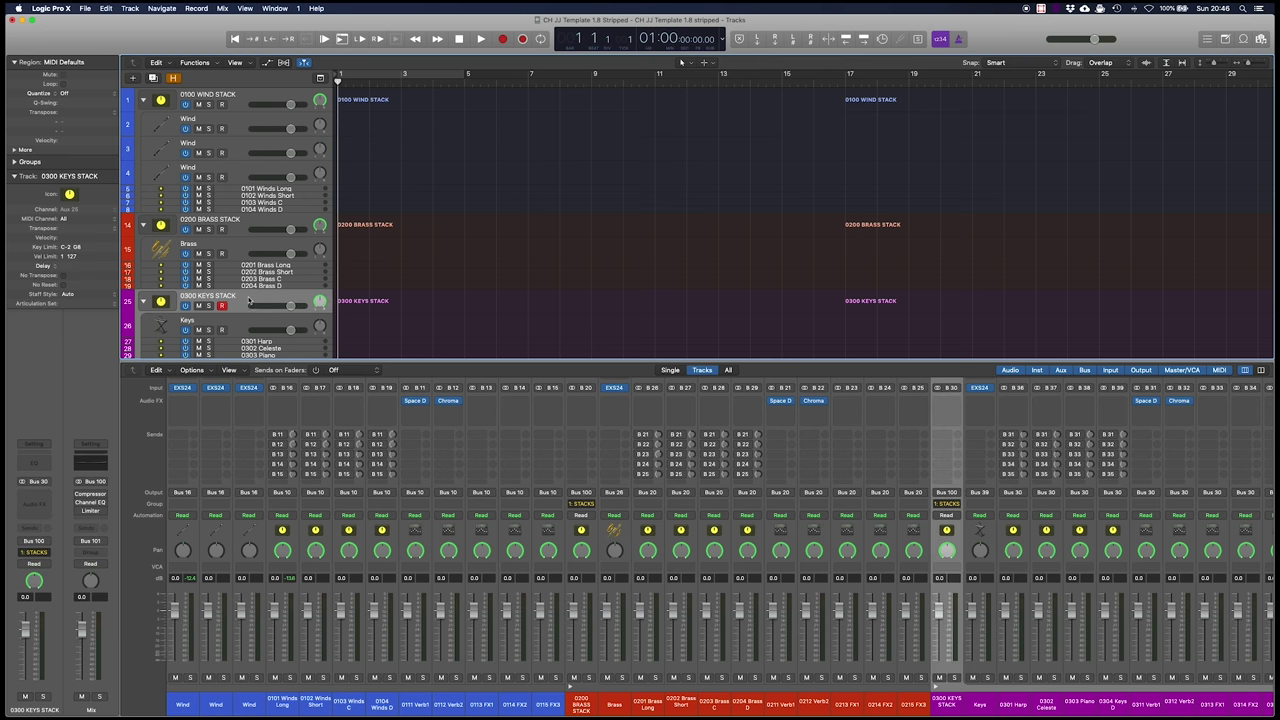
scroll(250, 300, down, 5)
scroll(250, 300, down, 1)
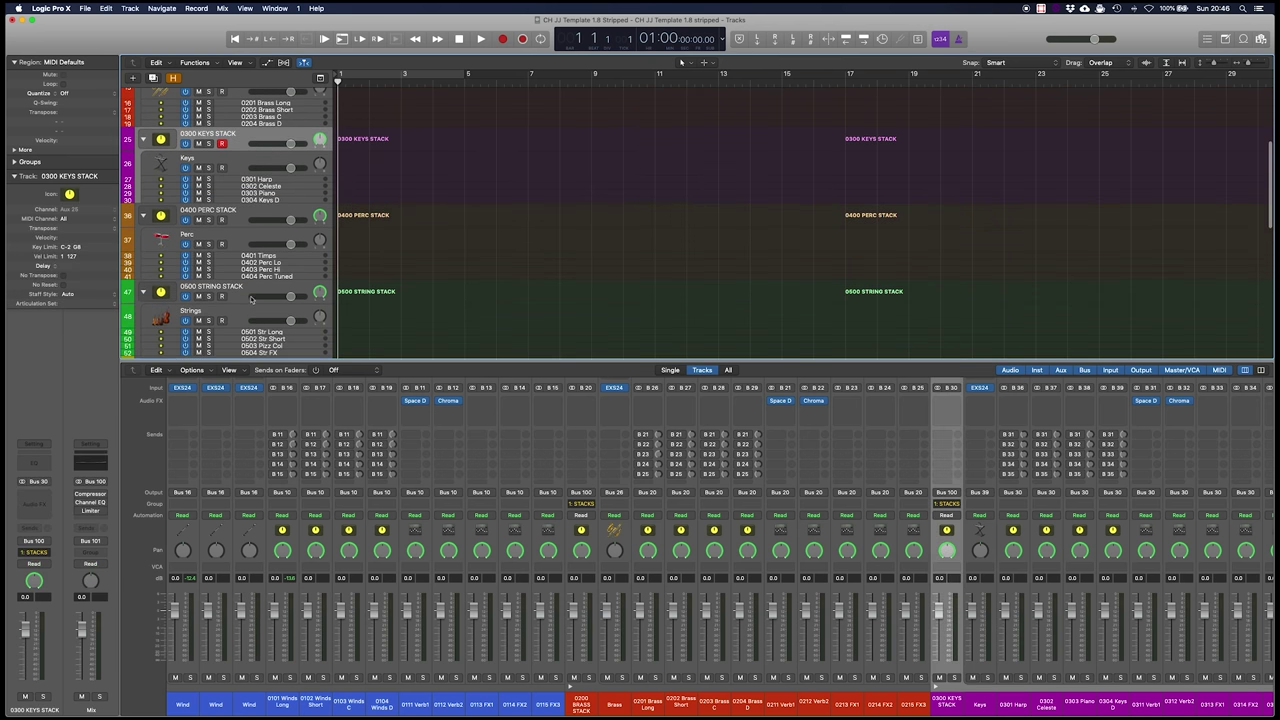
key(f)
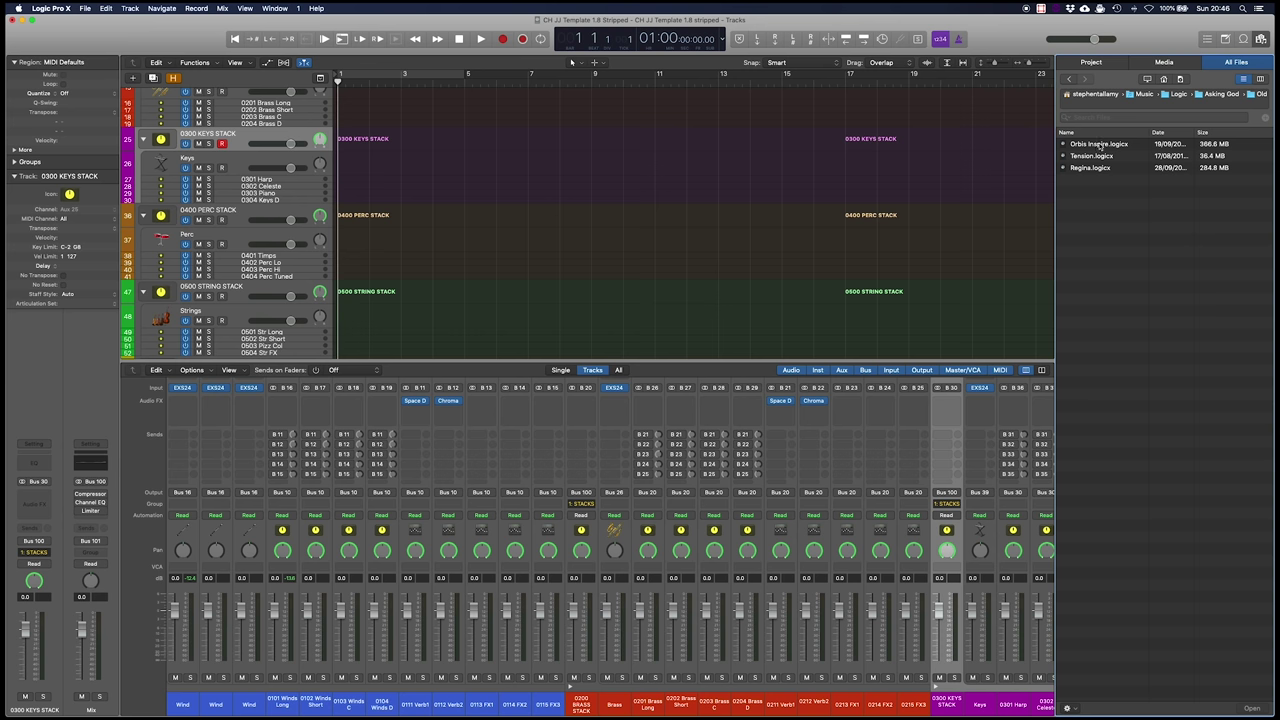
double_click(1099, 146)
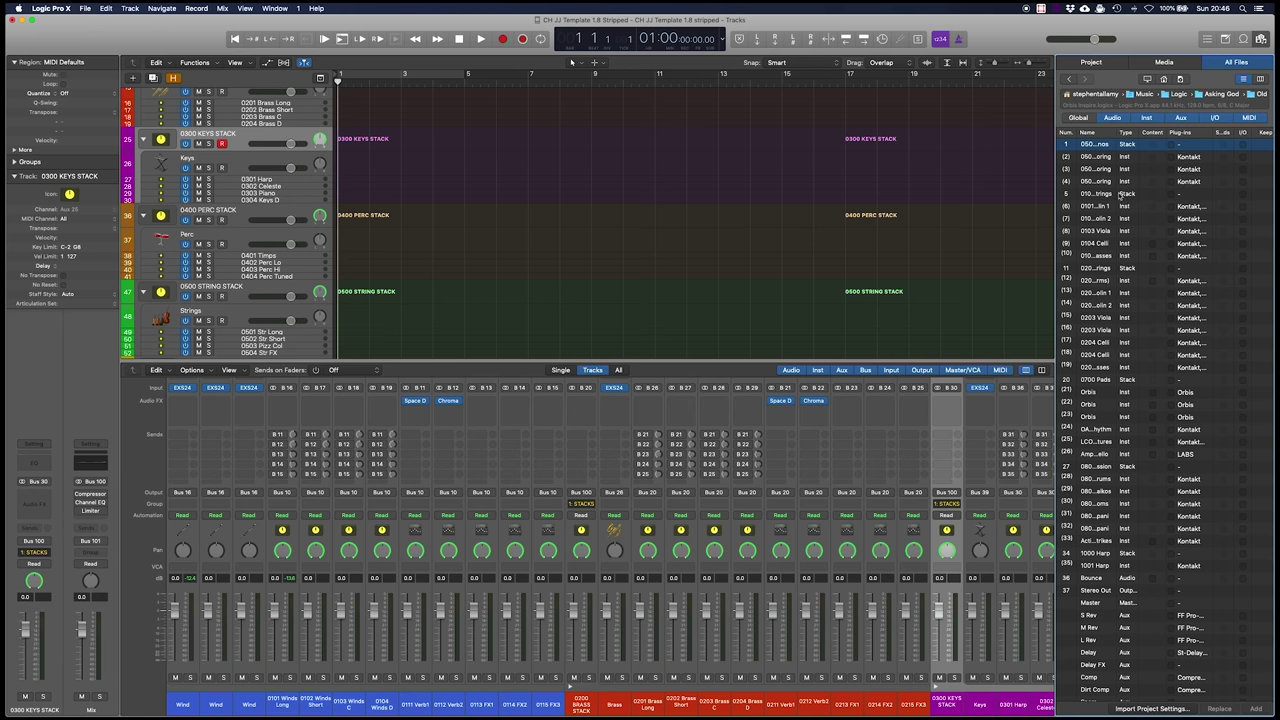
click(1152, 241)
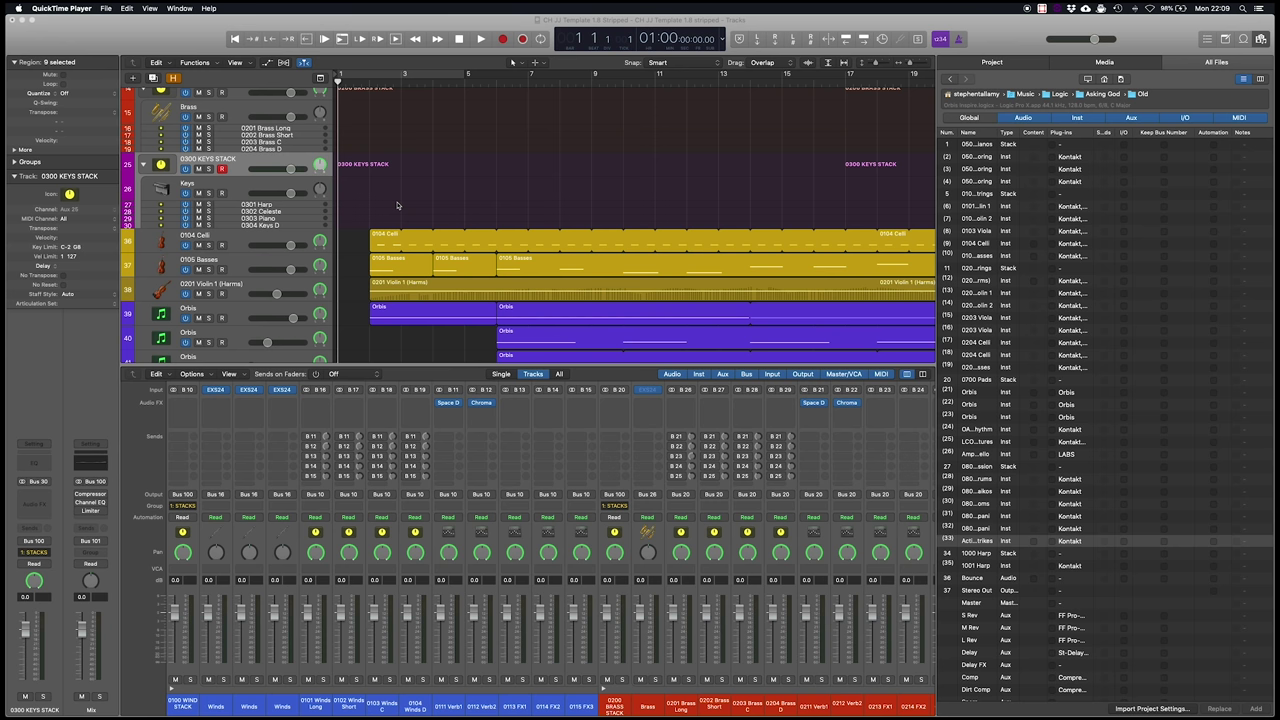
Move the imported 0104 Celli, 0105 Basses and 0201 Violin 1 tracks into the 0500 STRING STACK.
click(430, 200)
key(f)
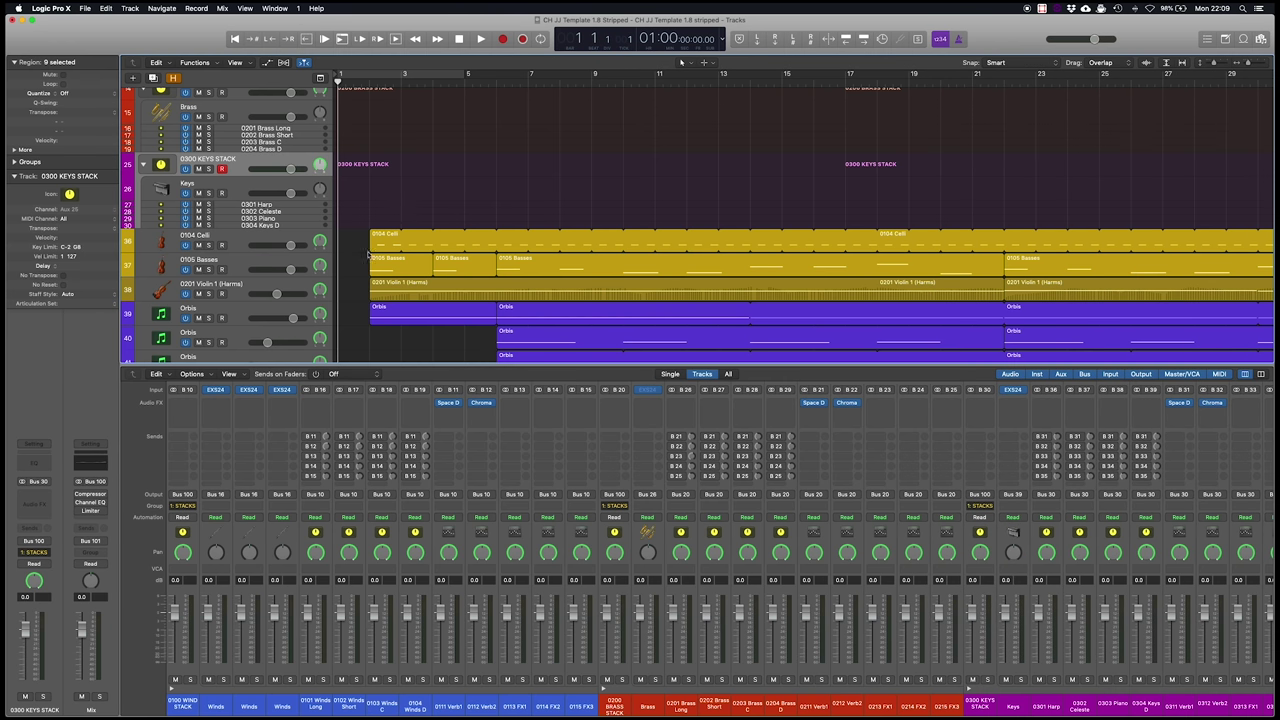
click(237, 242)
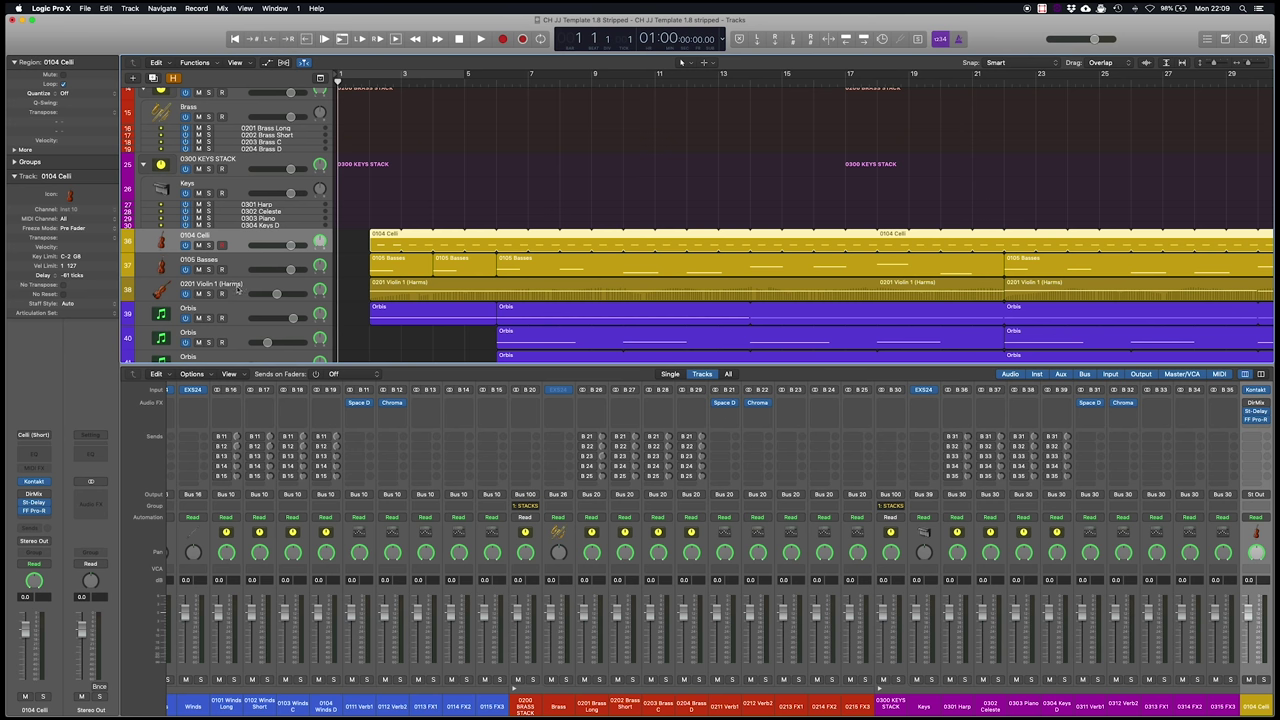
shift+click(237, 291)
drag(237, 291, 207, 246)
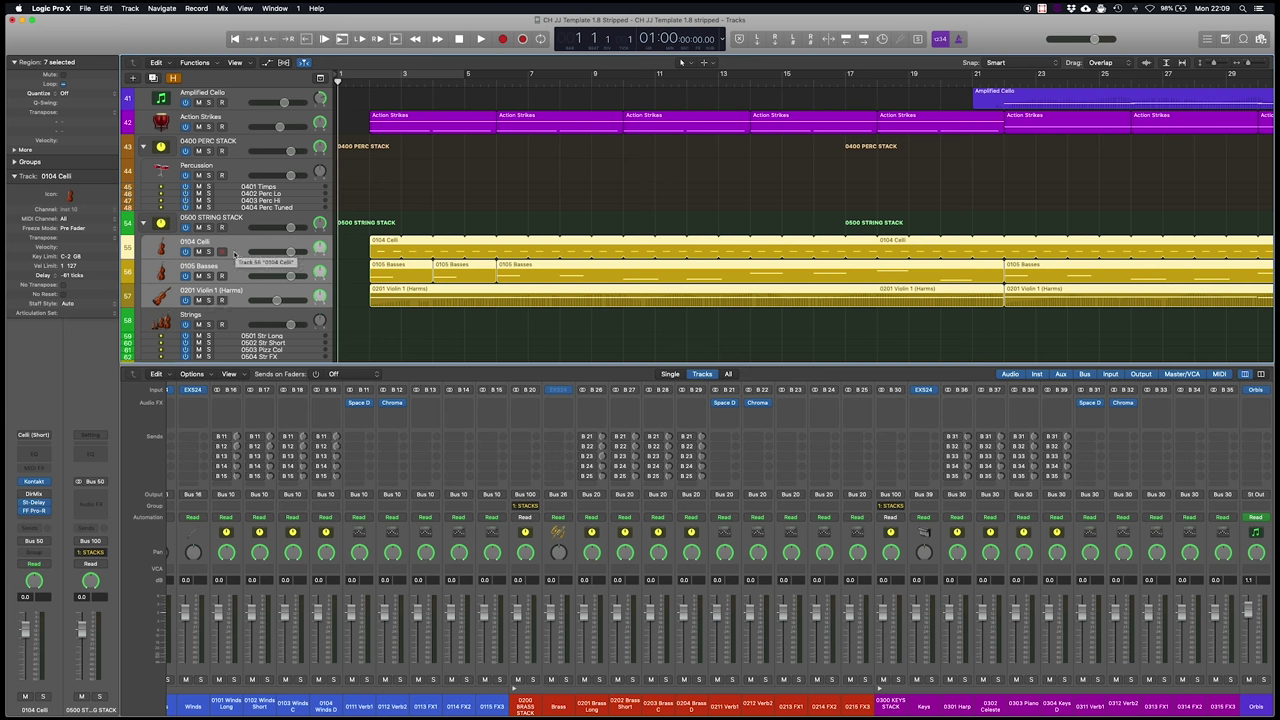
Route the Celli and Basses outputs to Bus 57 (0502 Str Short).
click(240, 250)
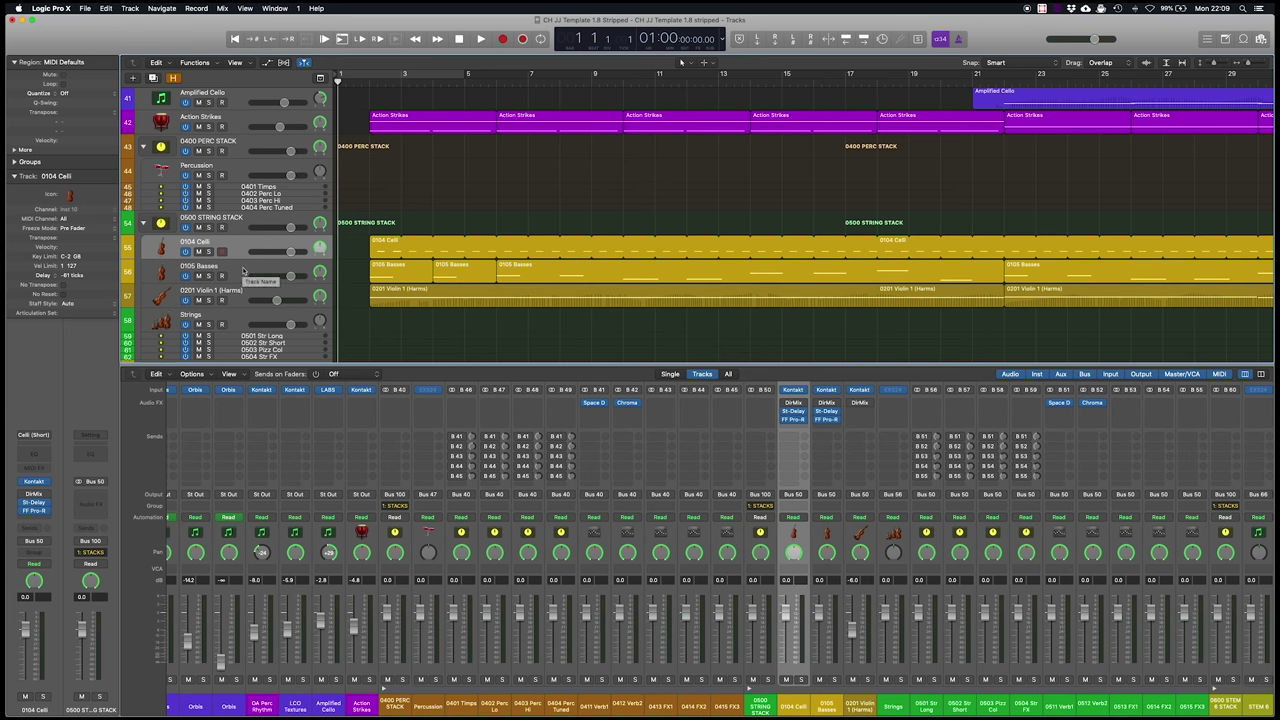
shift+click(242, 270)
click(793, 494)
mouse_move(797, 538)
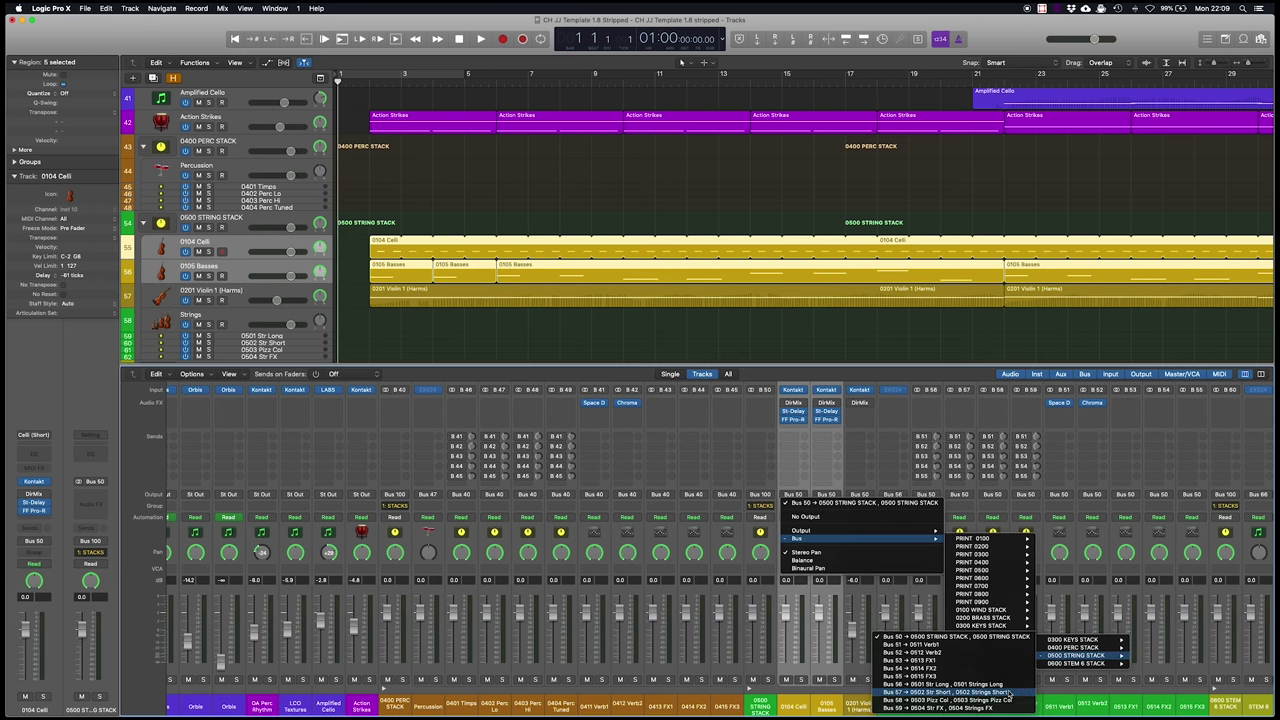
click(1010, 692)
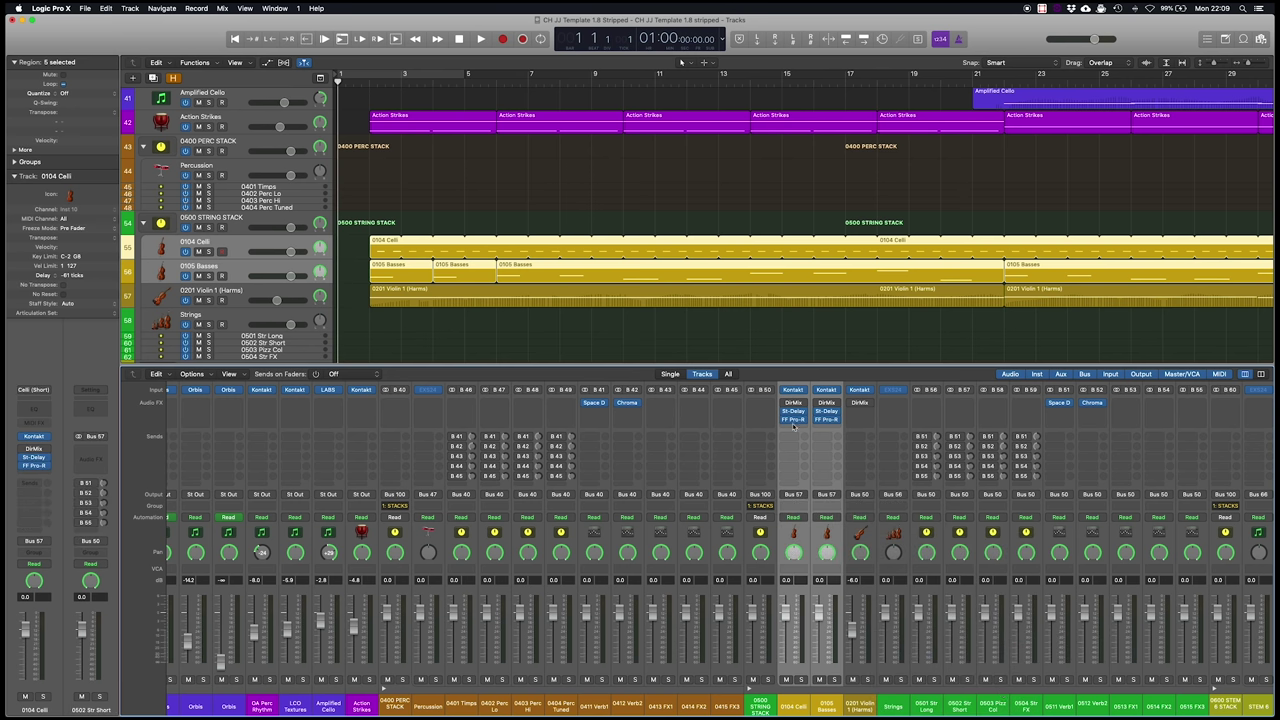
Move Celli's reverb to the 0511 Verb1 return and its St-Delay to the 0513 FX1 return.
scroll(808, 428, right, 3)
scroll(810, 430, right, 6)
drag(417, 418, 684, 416)
click(694, 404)
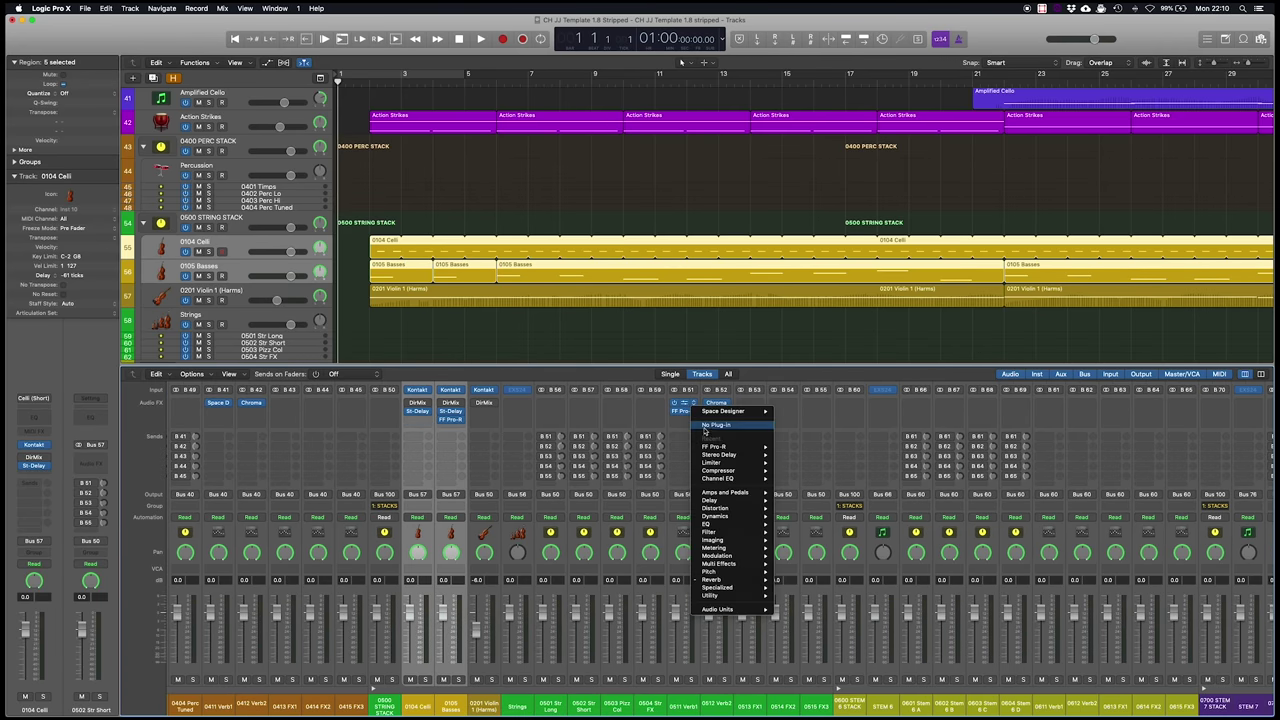
key(Escape)
key(super+z)
drag(418, 411, 752, 404)
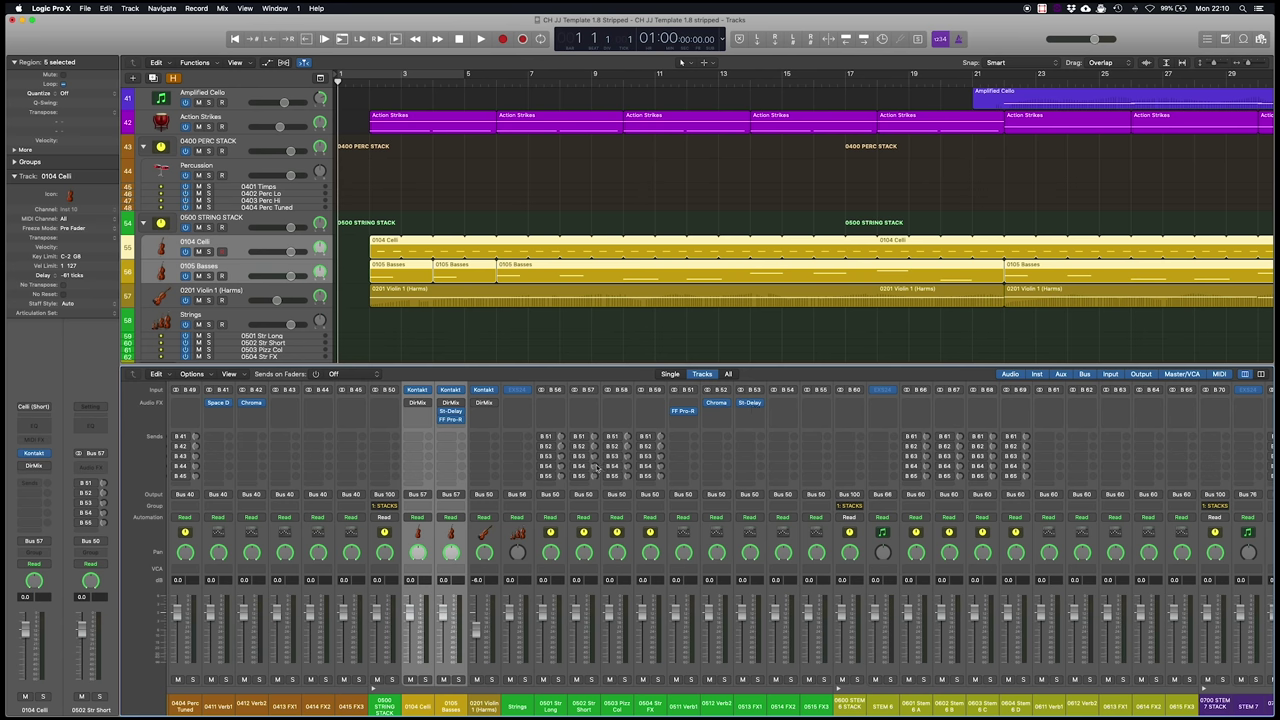
Select the 0502 Str Short channel and nudge its first send level.
click(594, 443)
click(584, 418)
click(593, 407)
drag(594, 438, 594, 436)
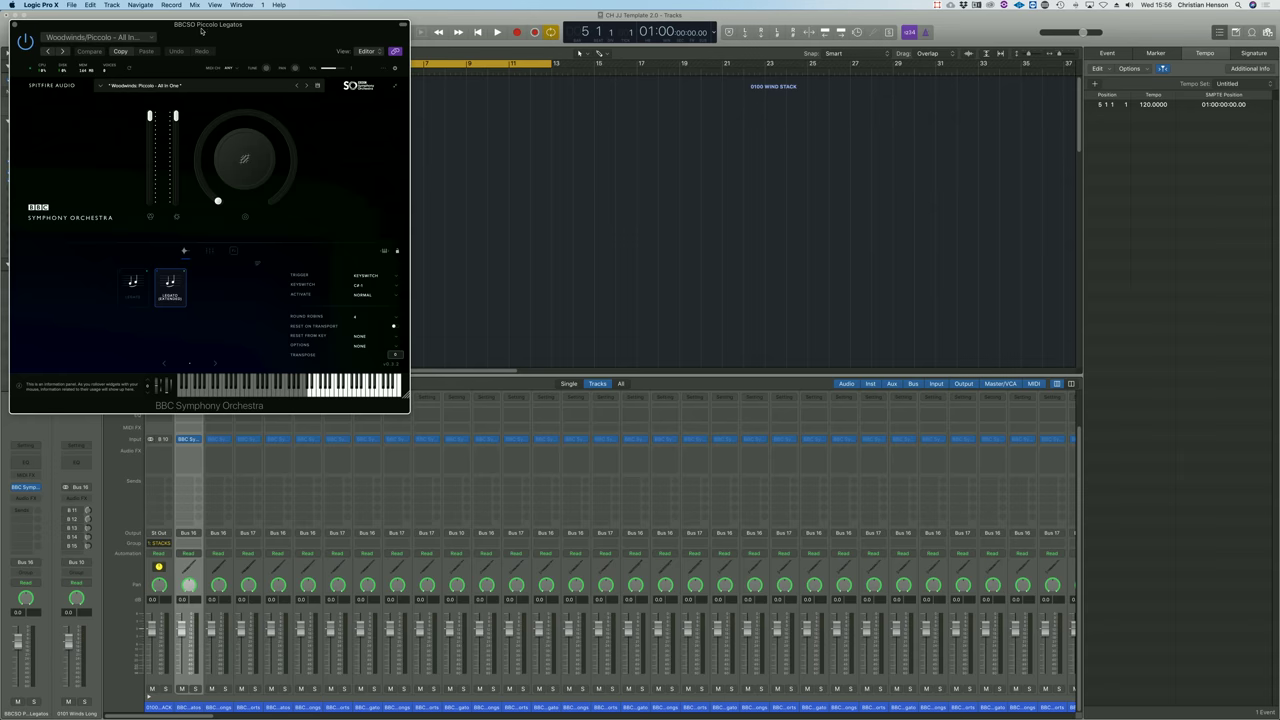
Move the BBCSO Piccolo Legatos instrument window aside.
drag(287, 40, 838, 211)
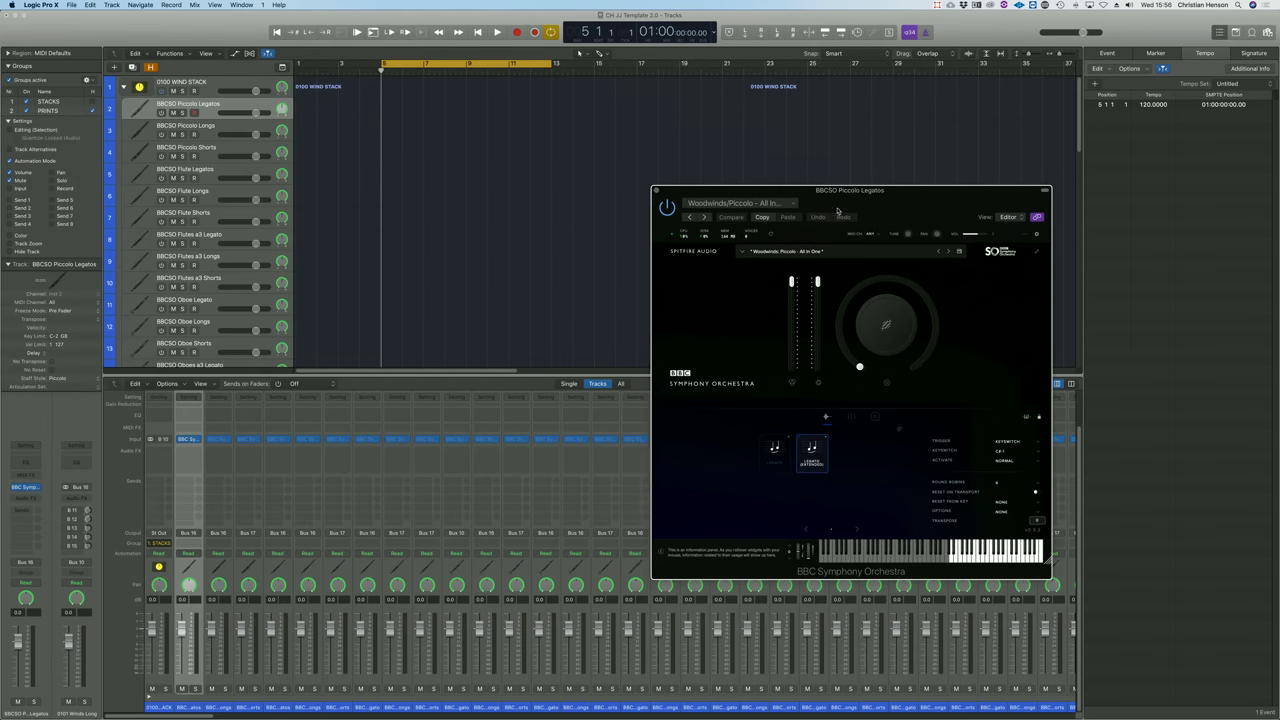
Switch the BBC Symphony Orchestra instrument to its microphone mixer view.
click(852, 416)
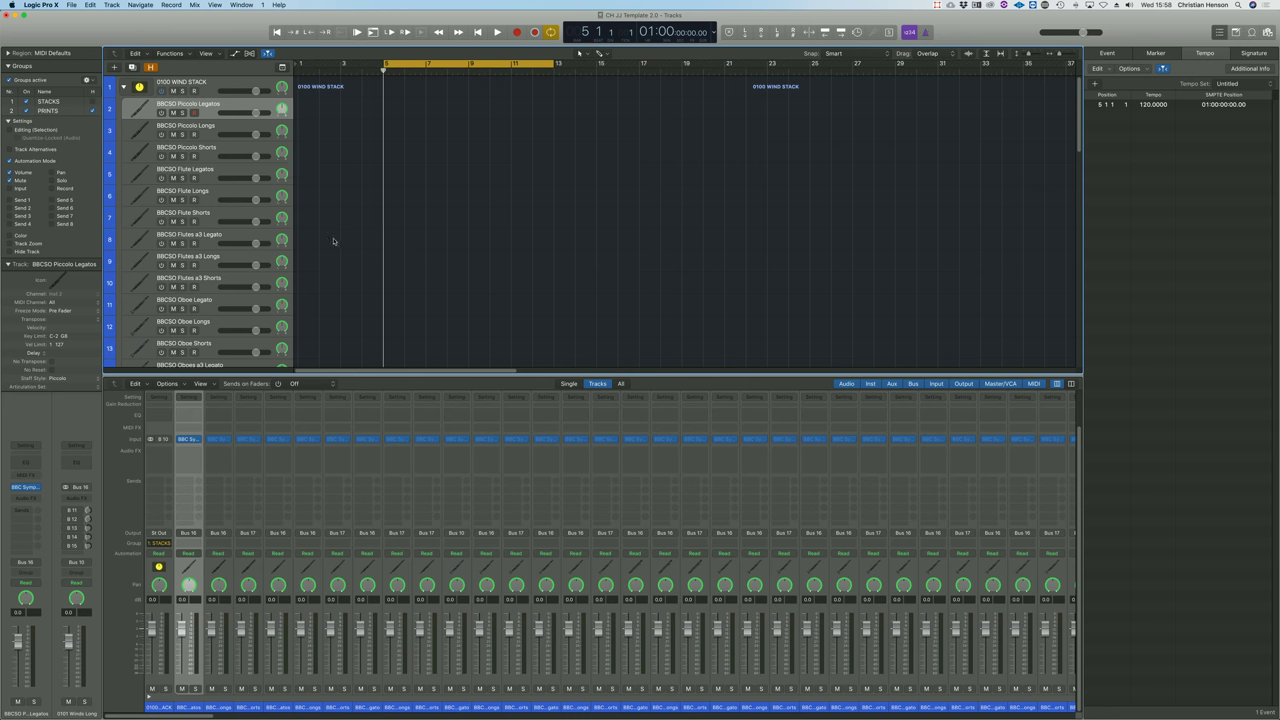
Open the wind tracks' score and raise the Bar Numbers vertical position to 70 in score settings.
key(super+3)
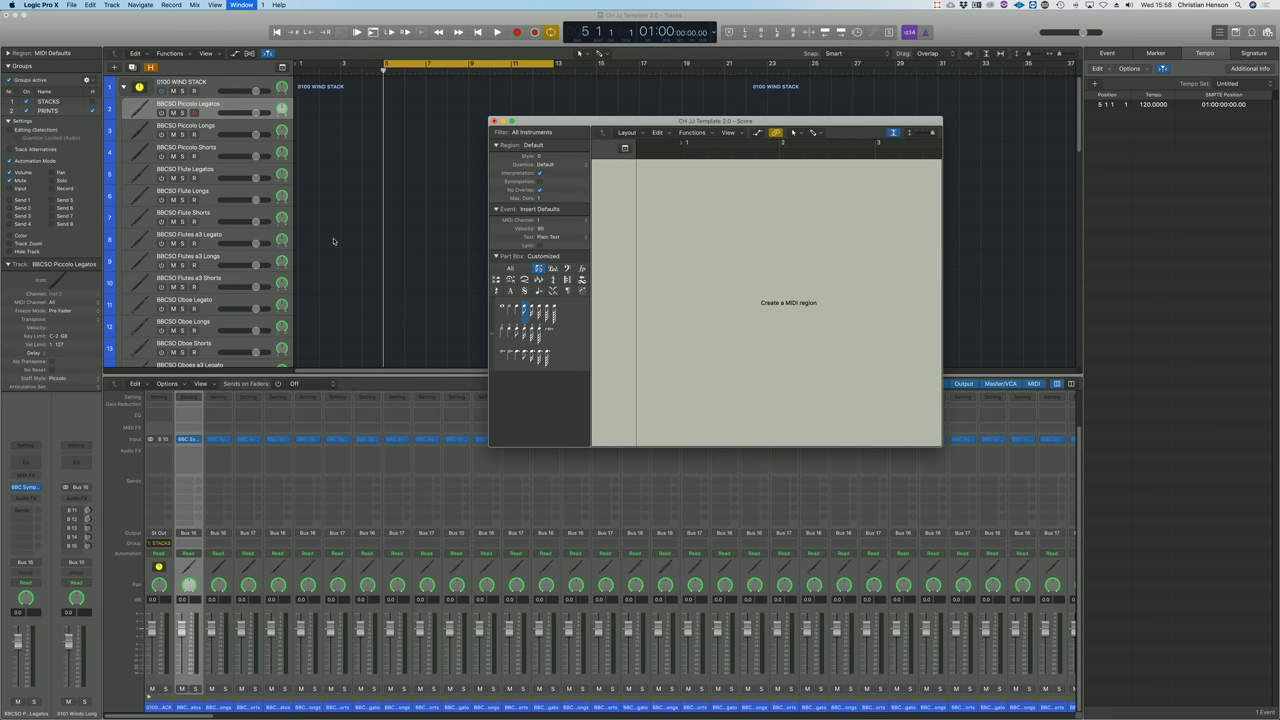
key(alt+p)
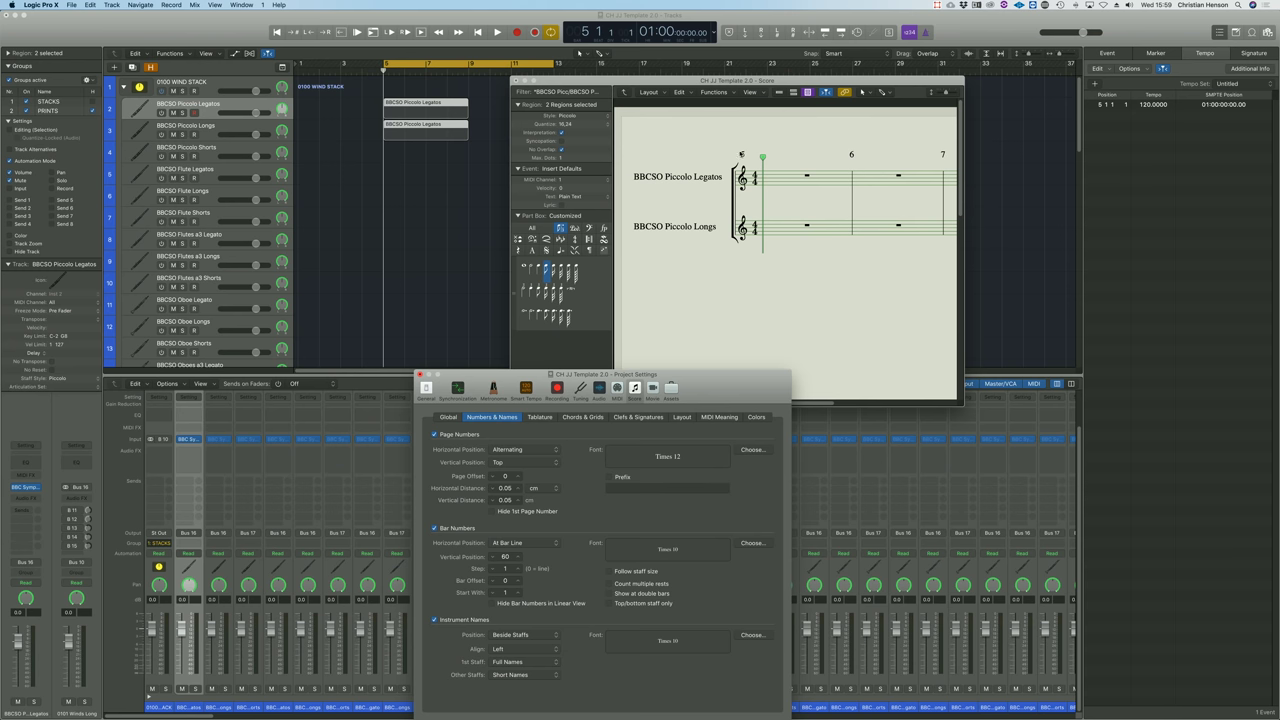
scroll(822, 151, right, 3)
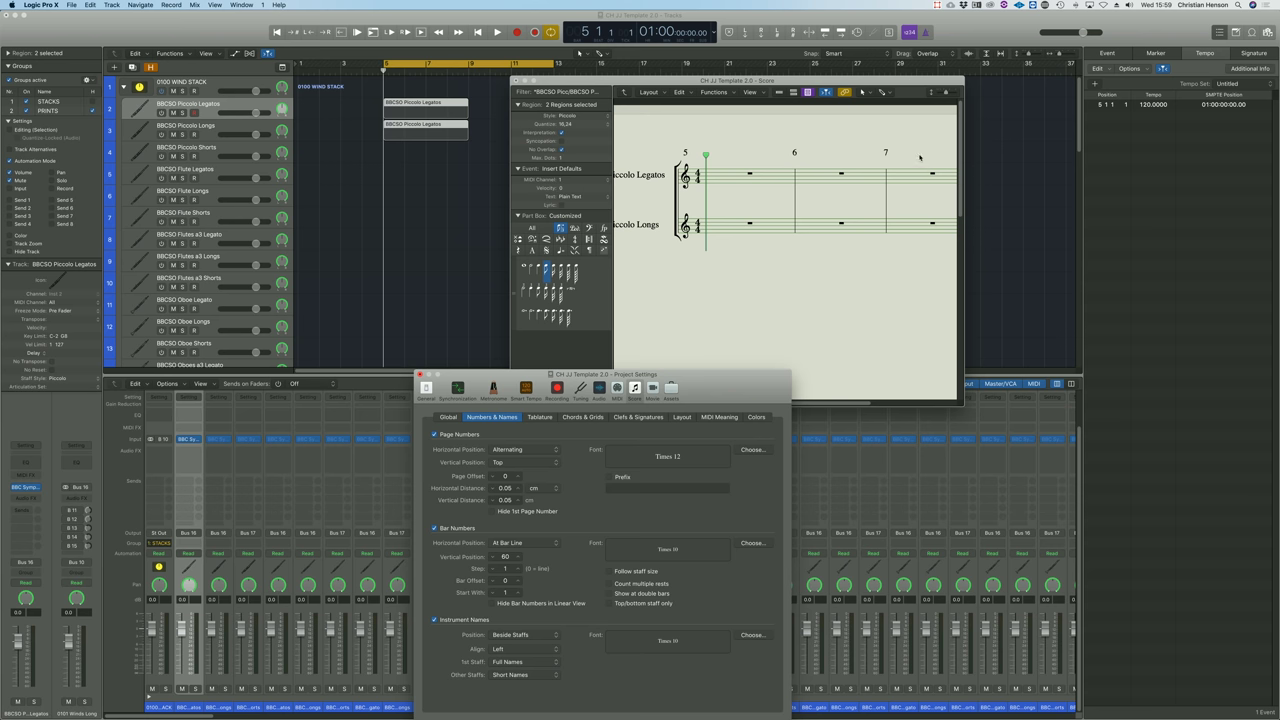
scroll(902, 158, right, 3)
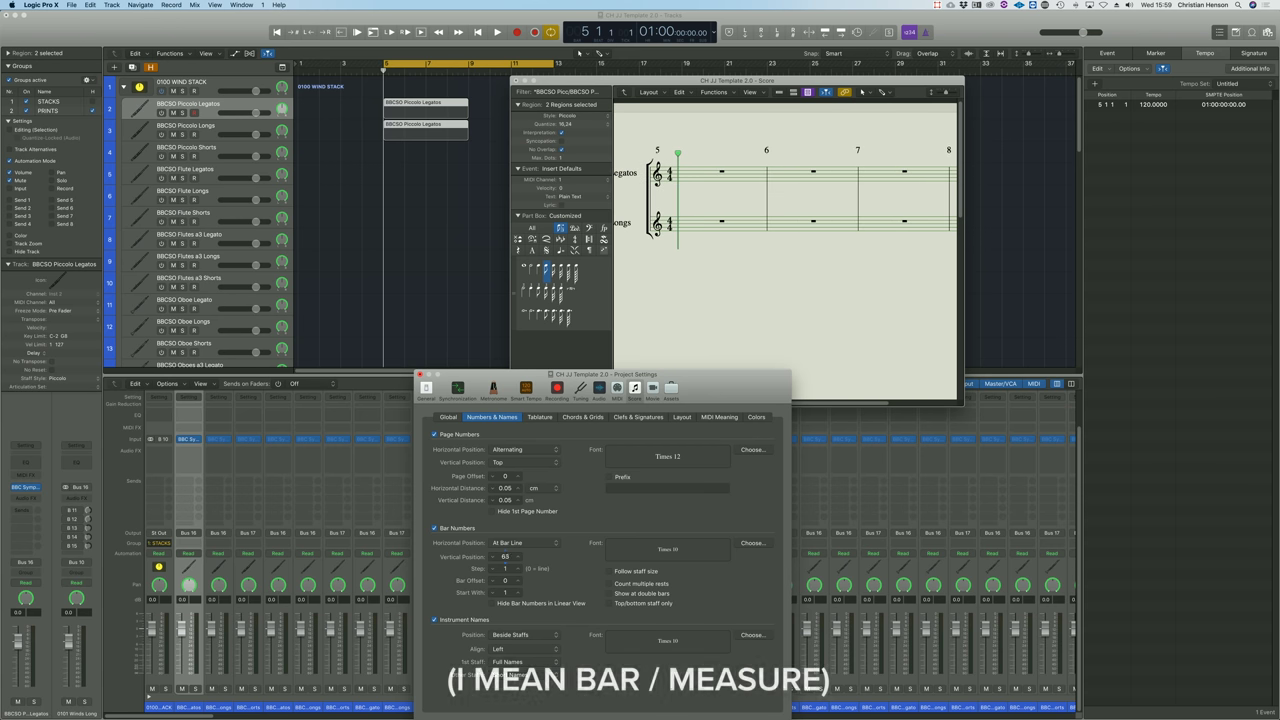
drag(505, 556, 505, 544)
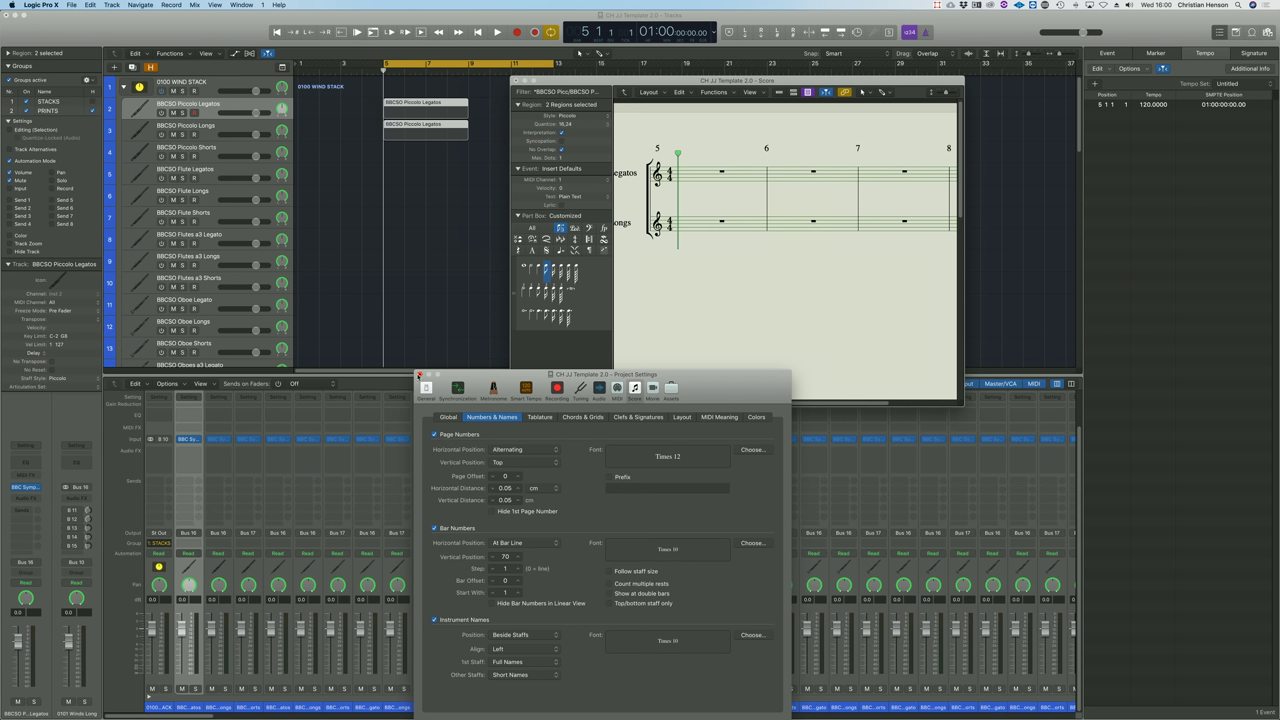
Close the score settings, then open and close the Staff Styles editor without changes.
click(420, 374)
click(70, 378)
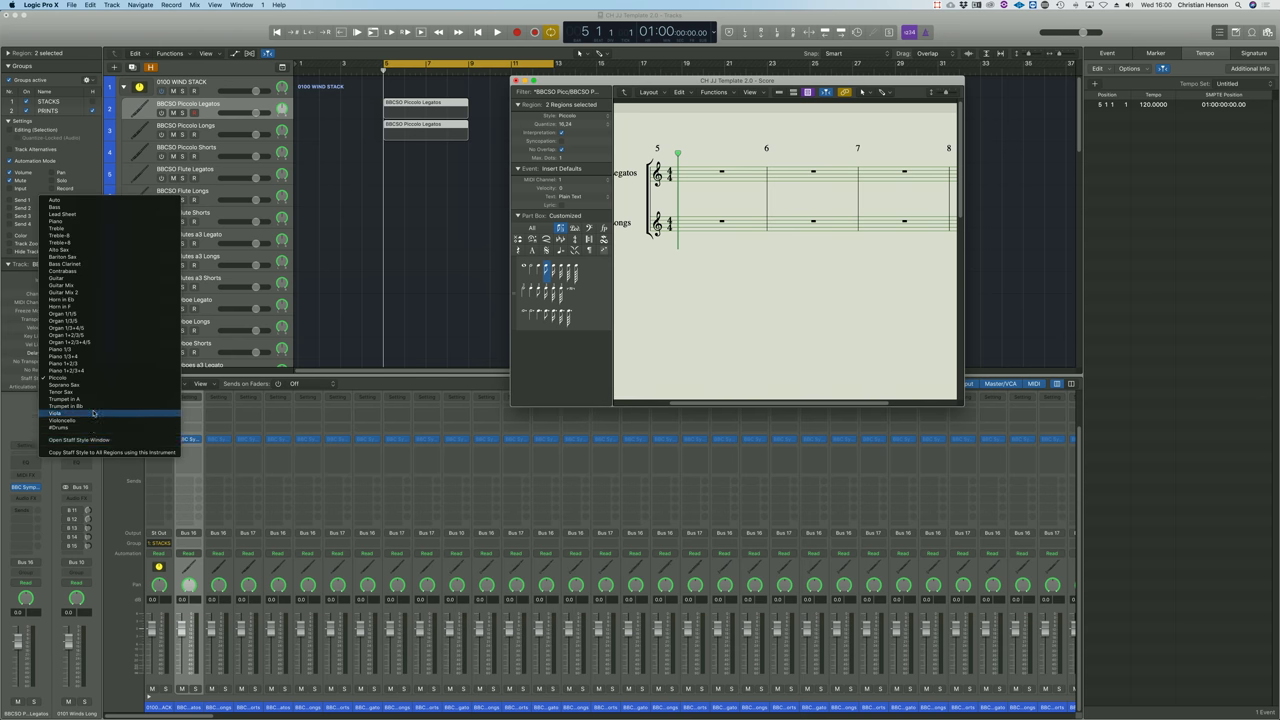
click(376, 411)
double_click(657, 222)
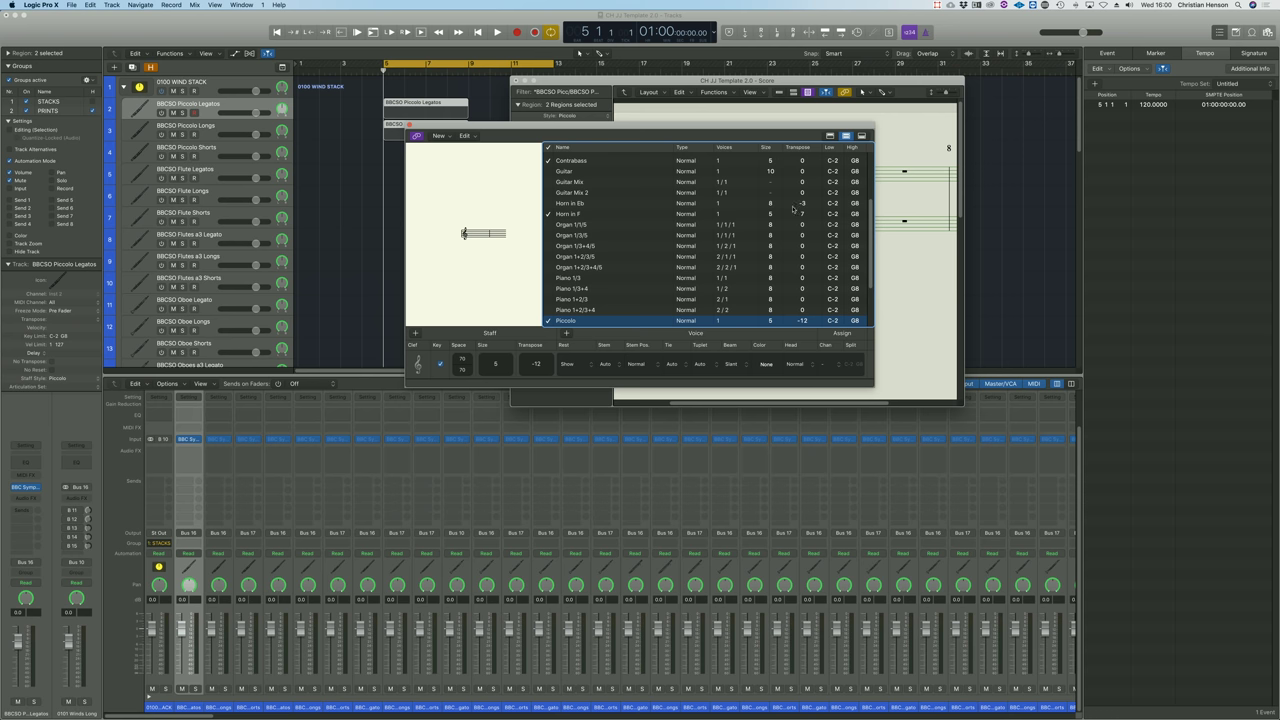
scroll(772, 215, down, 5)
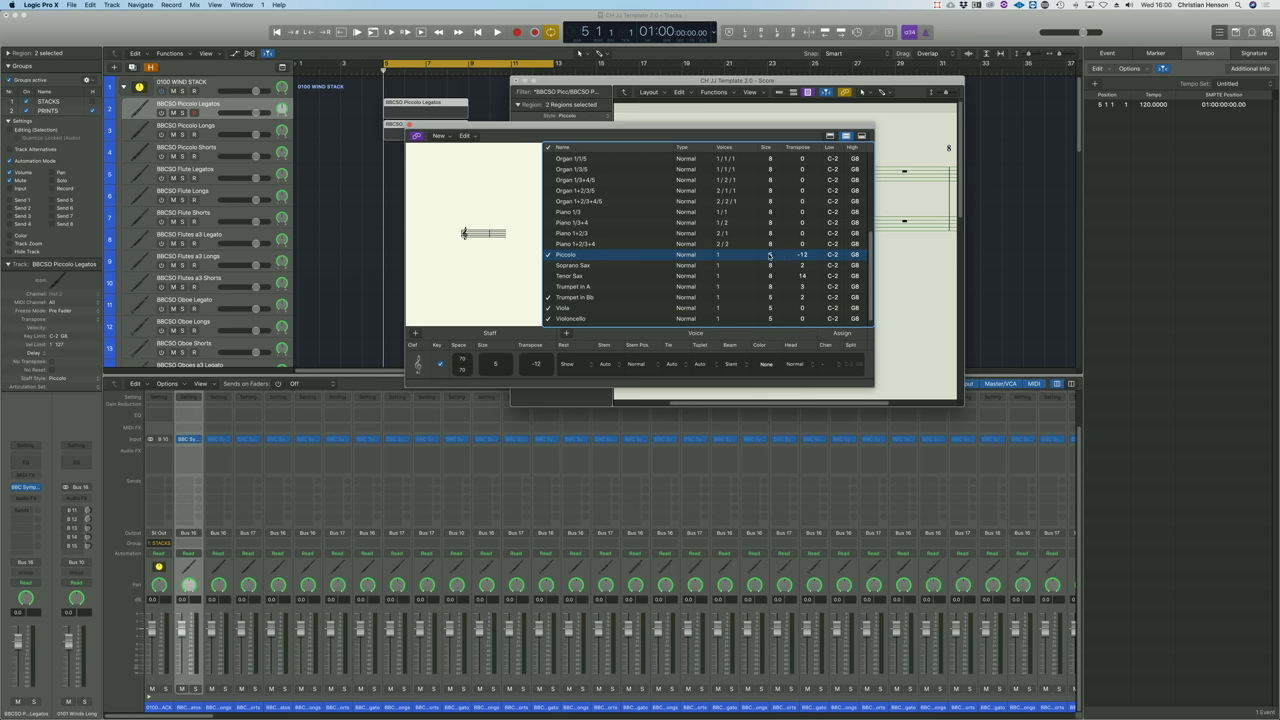
scroll(769, 256, down, 1)
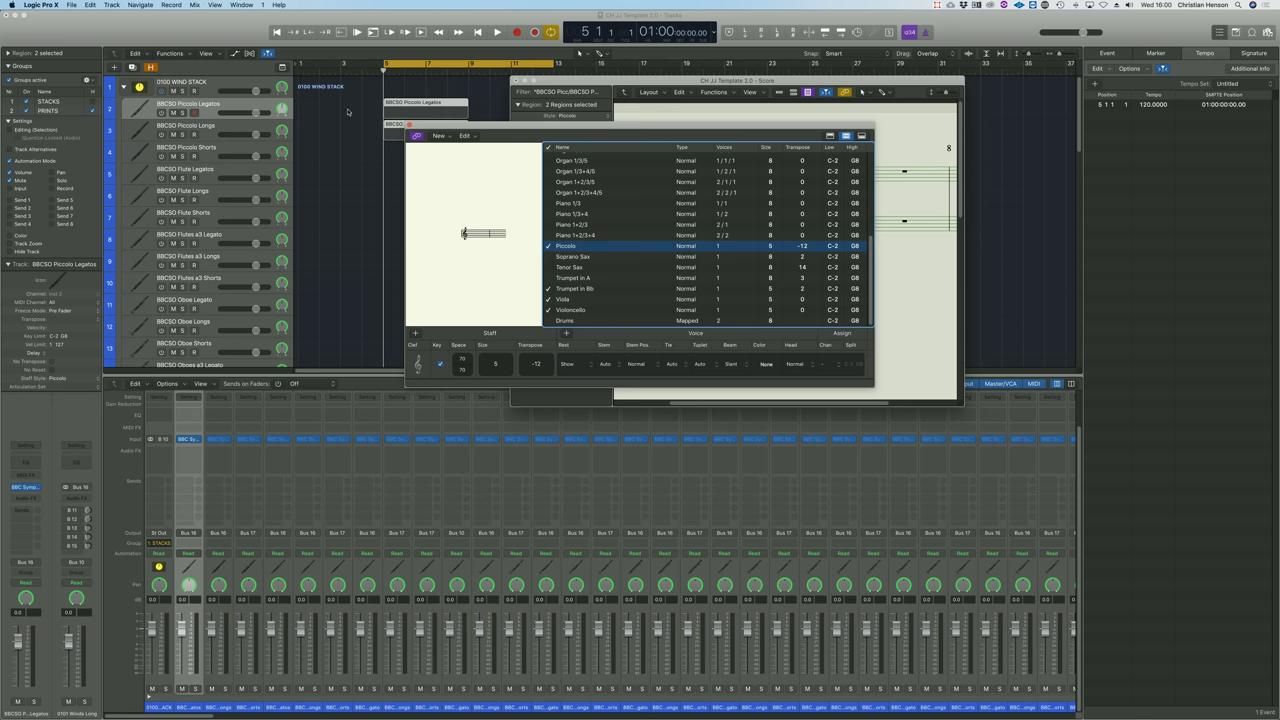
click(409, 125)
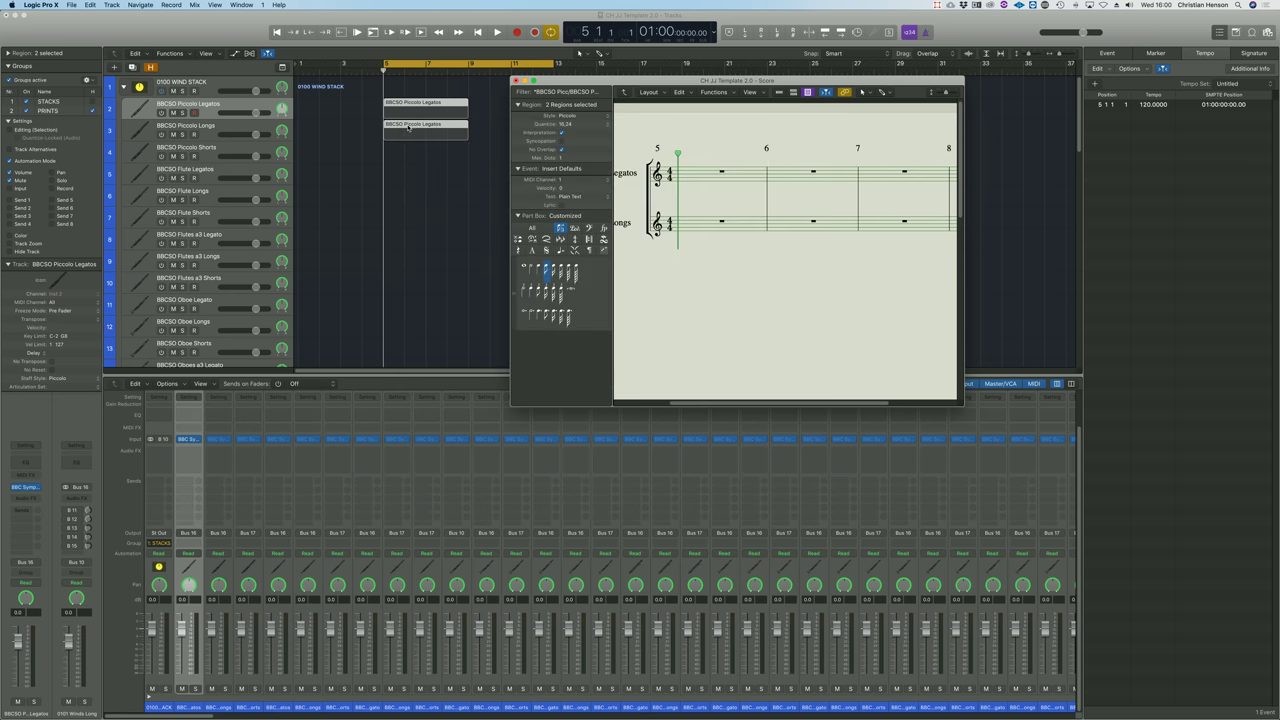
Select the Piccolo Legatos region, close the score and delete the piccolo test regions.
click(266, 108)
key(cmd+w)
key(Delete)
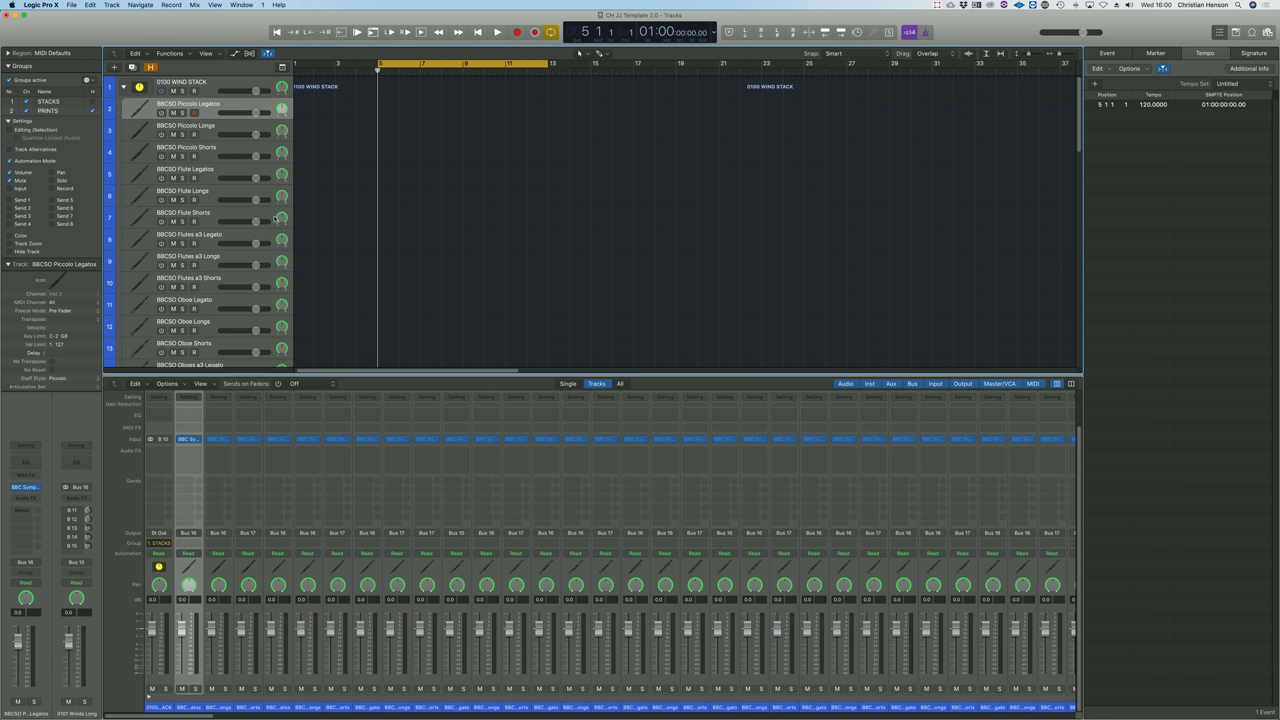
shift+click(200, 152)
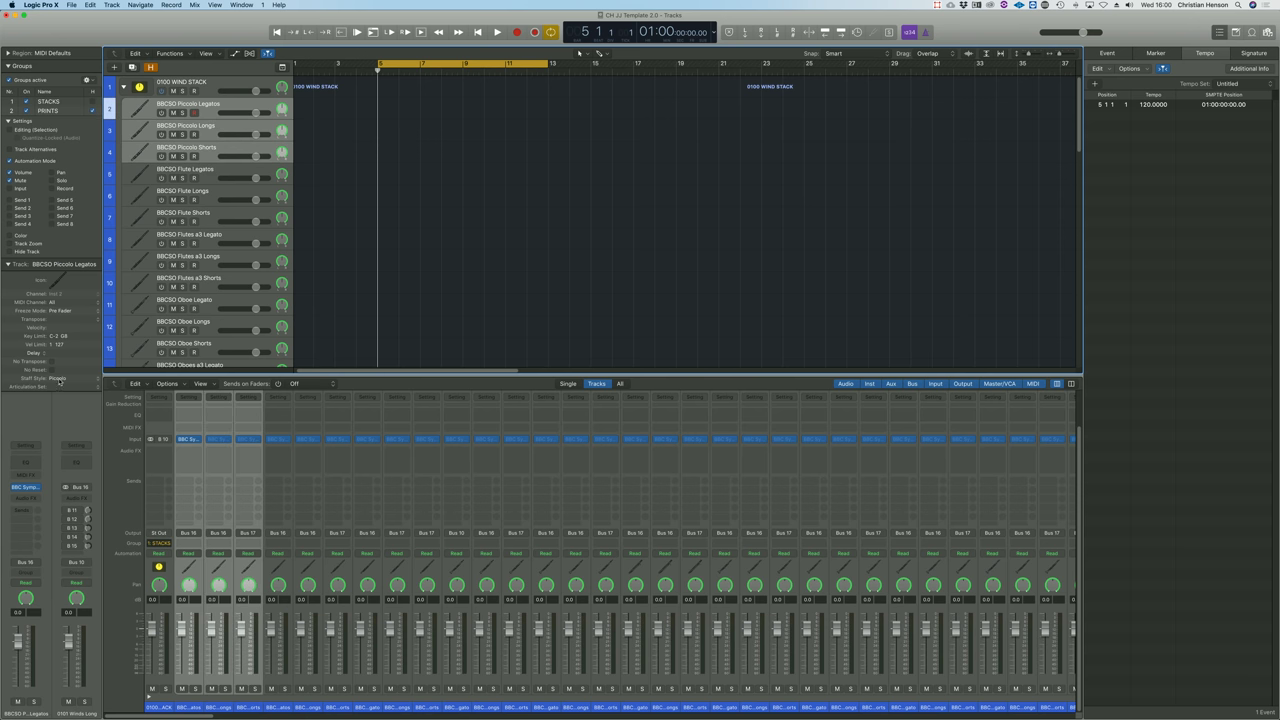
click(207, 107)
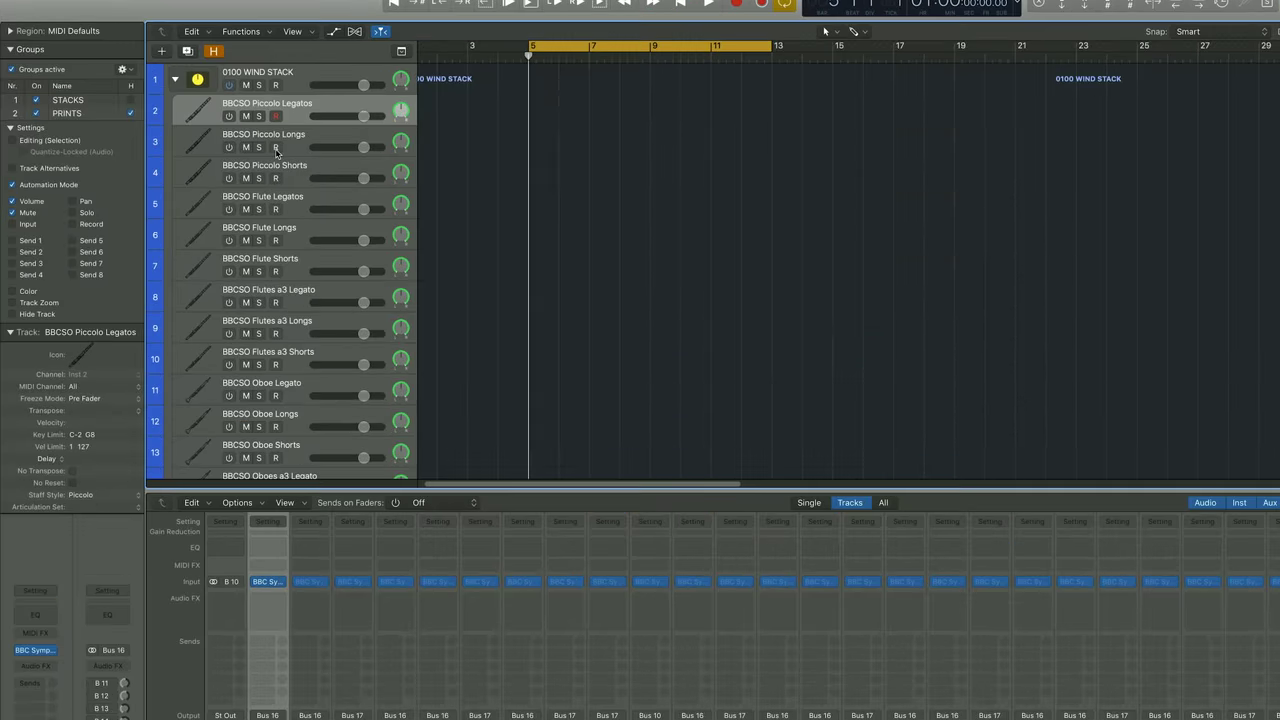
Check the piccolo and flute tracks and set Flute Longs' staff style to Treble.
key(Down)
key(Down)
key(Down)
key(Down)
key(Down)
key(Down)
key(Down)
key(Up)
key(Up)
key(Up)
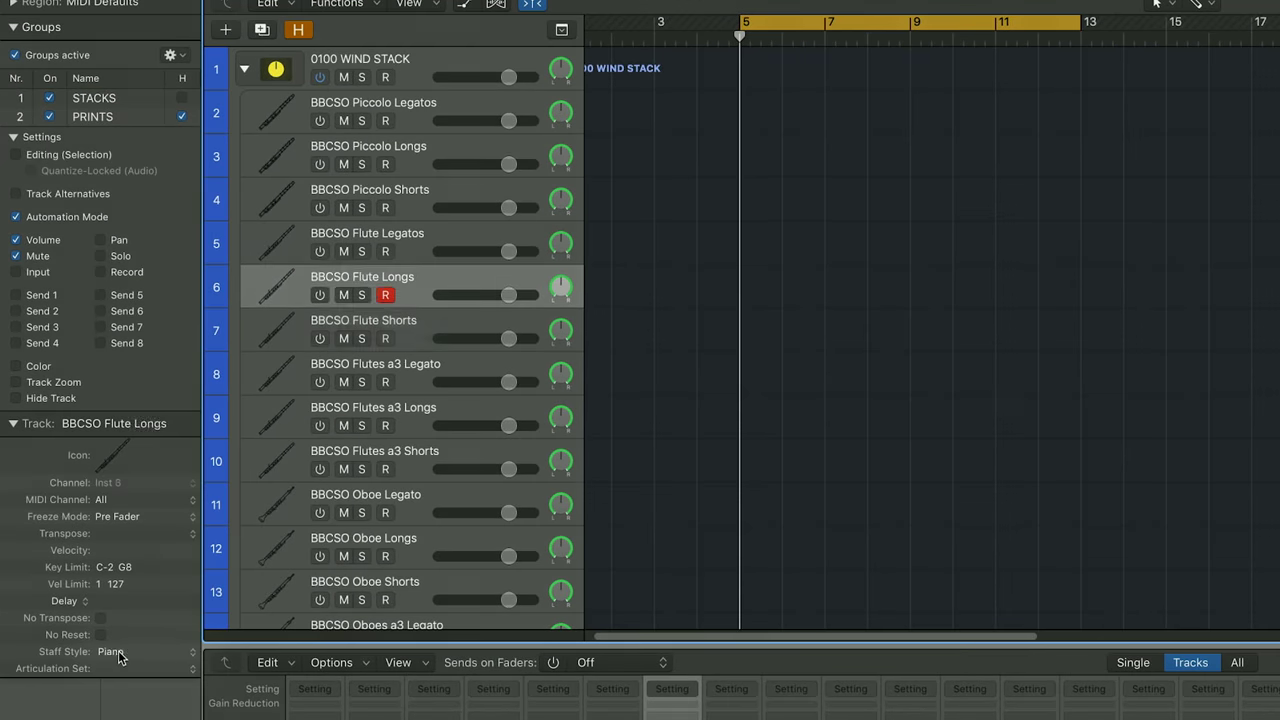
key(Up)
key(Up)
key(Up)
key(Up)
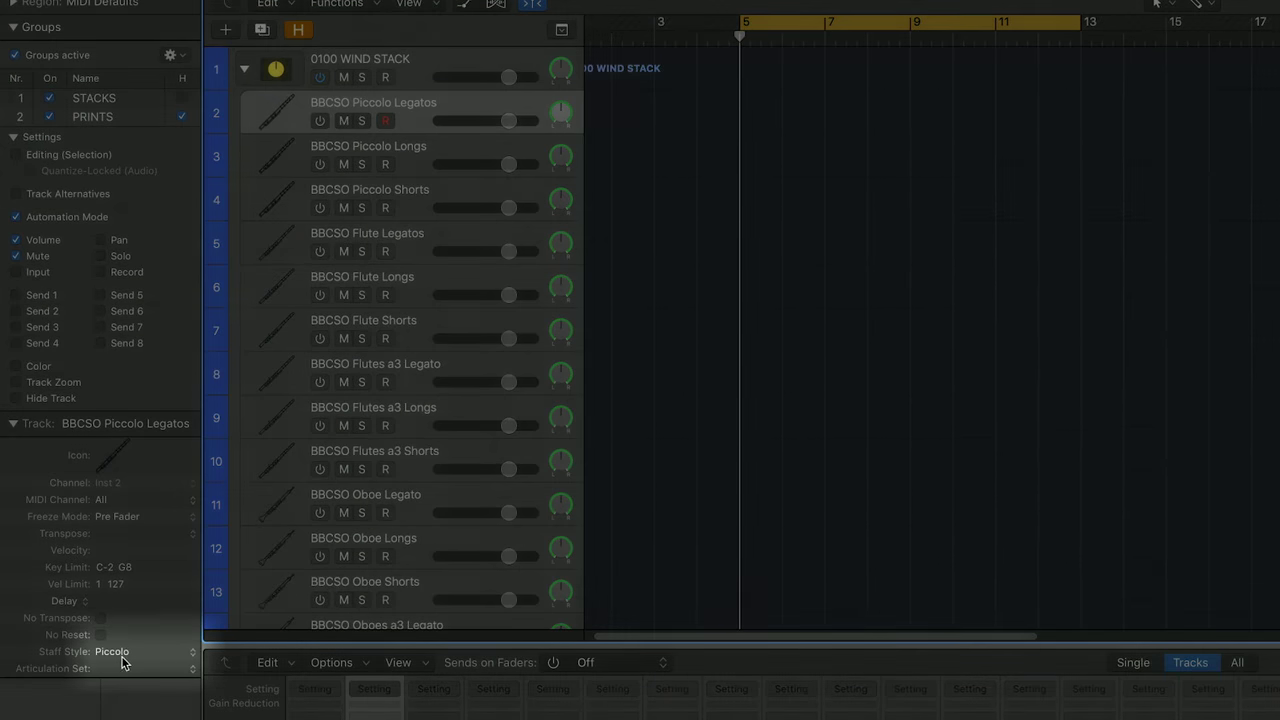
key(Down)
key(Down)
key(Down)
key(Down)
key(Down)
key(Down)
key(Down)
key(Down)
key(Up)
key(Up)
key(Up)
key(Up)
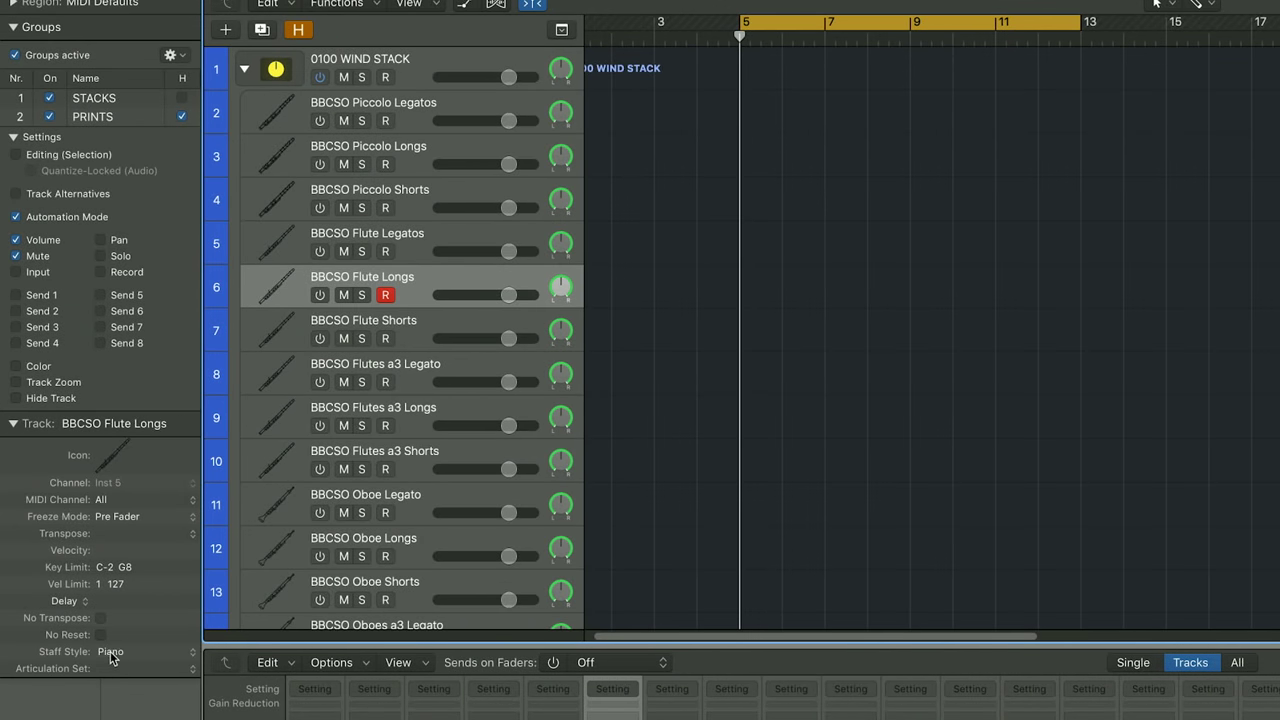
click(111, 656)
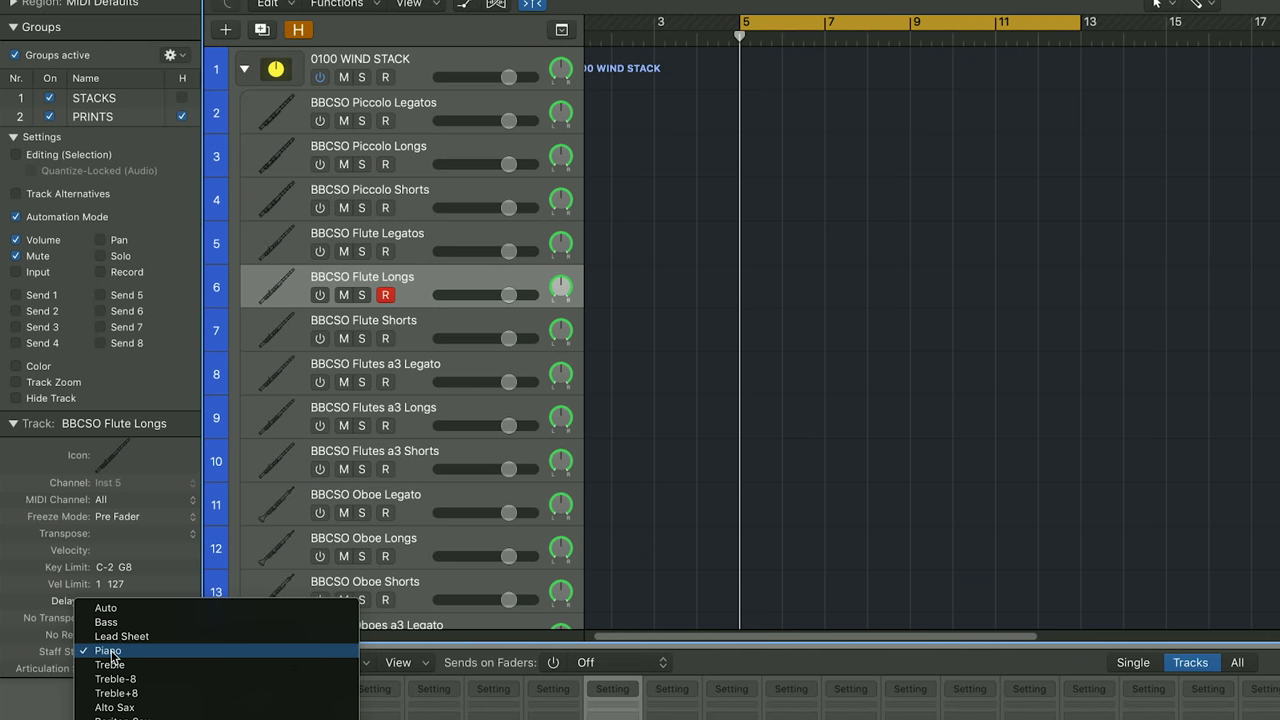
click(112, 666)
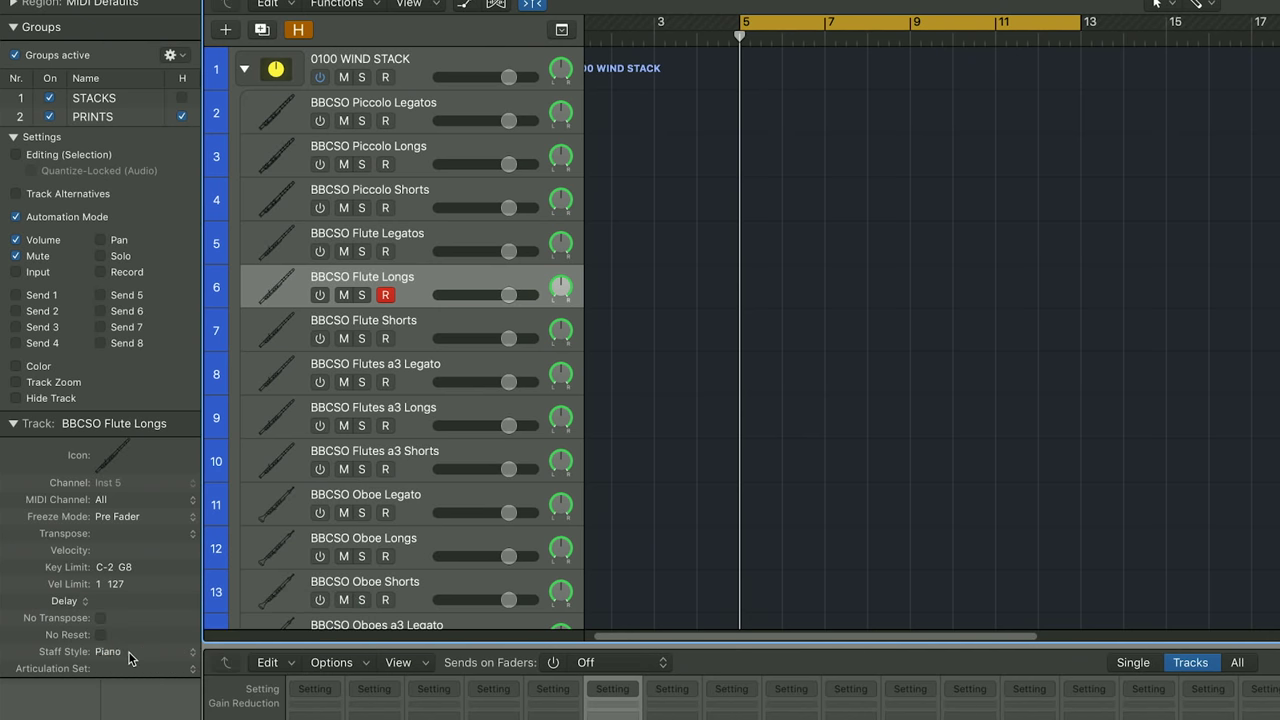
Review the staff styles of the oboe, Cor Anglais and clarinet tracks down to Bass Clarinet Shorts.
key(Down)
key(Down)
key(Down)
key(Down)
key(Down)
key(Down)
key(Down)
key(Down)
key(Down)
key(Down)
key(Down)
key(Down)
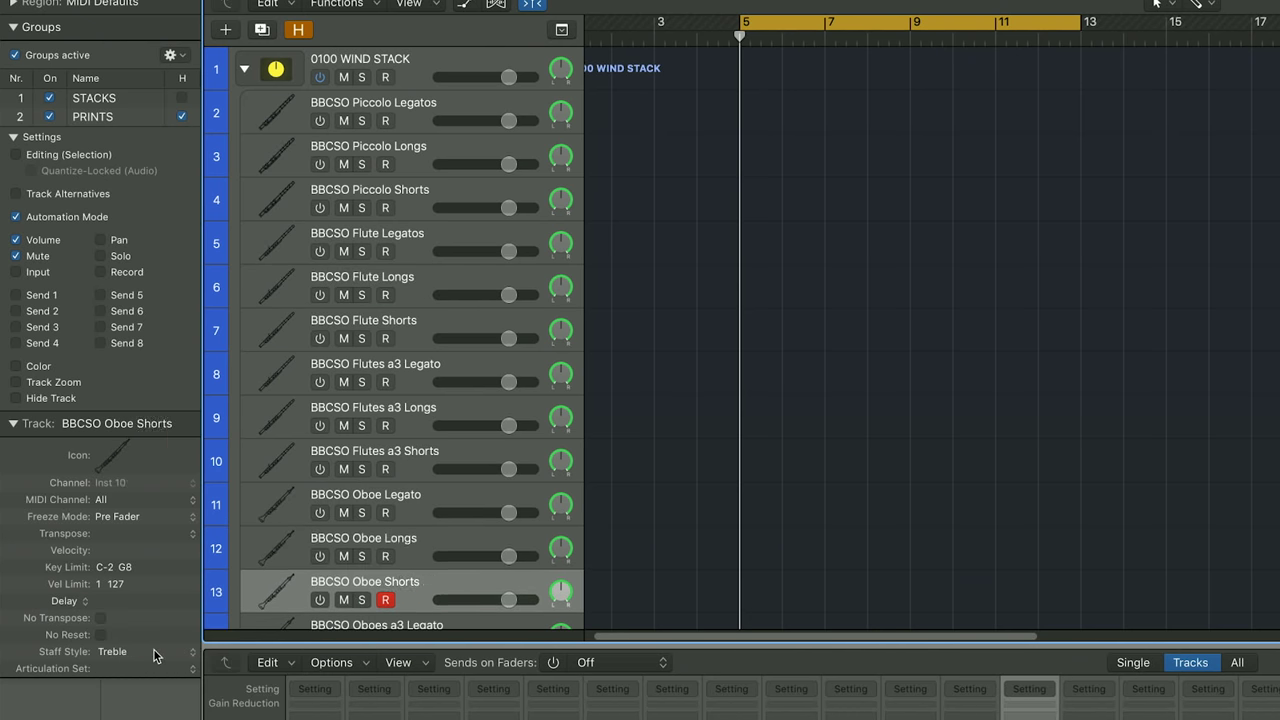
key(Down)
key(Up)
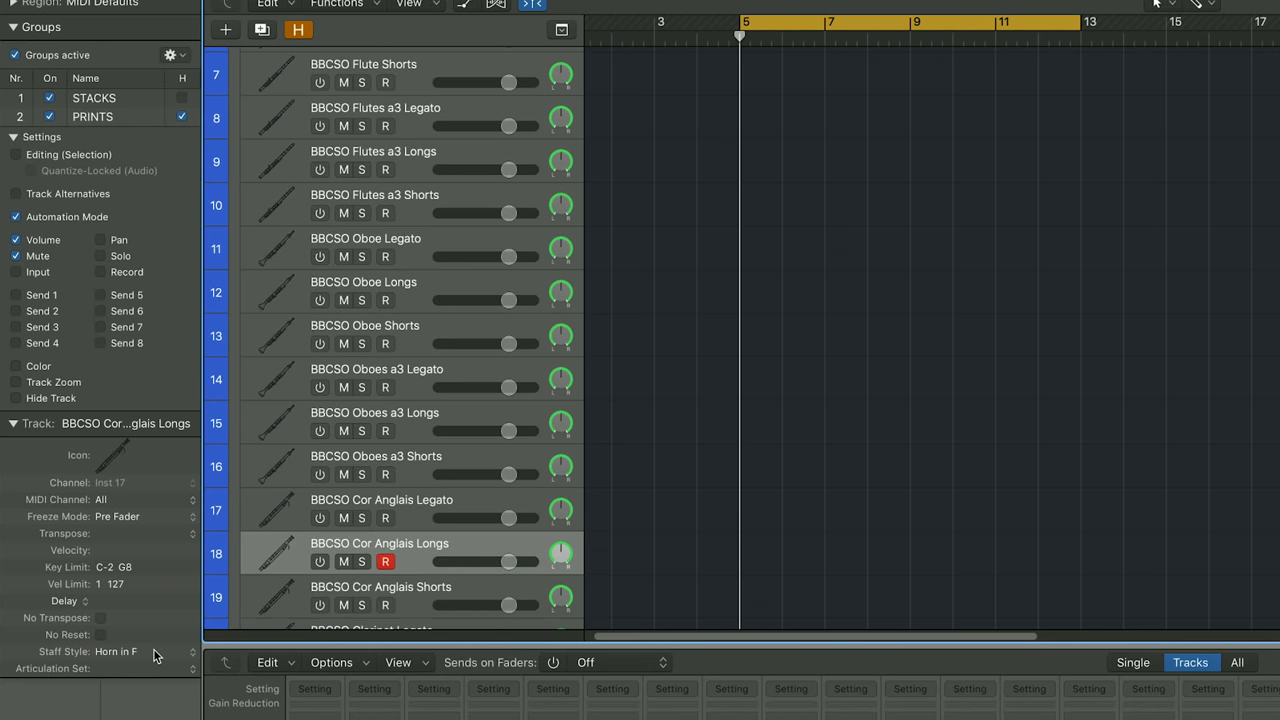
key(Up)
key(Down)
key(Down)
key(Down)
key(Down)
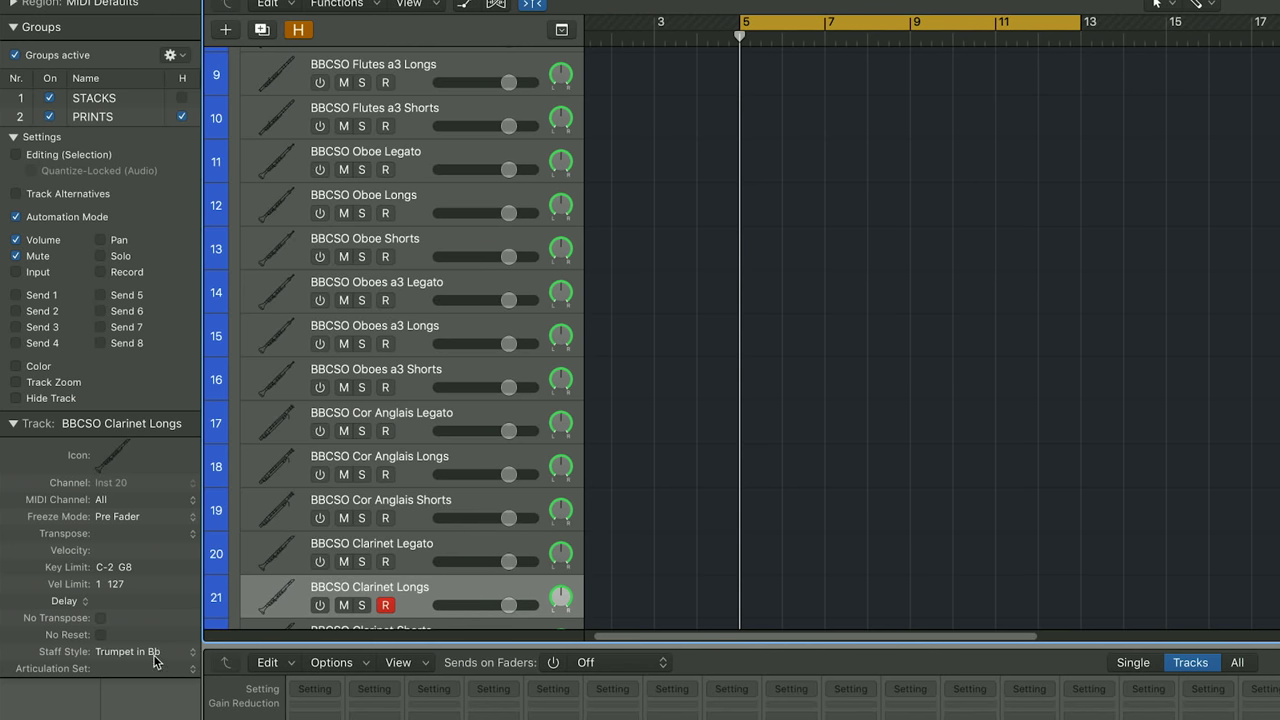
key(Down)
key(Down)
key(Down)
key(Down)
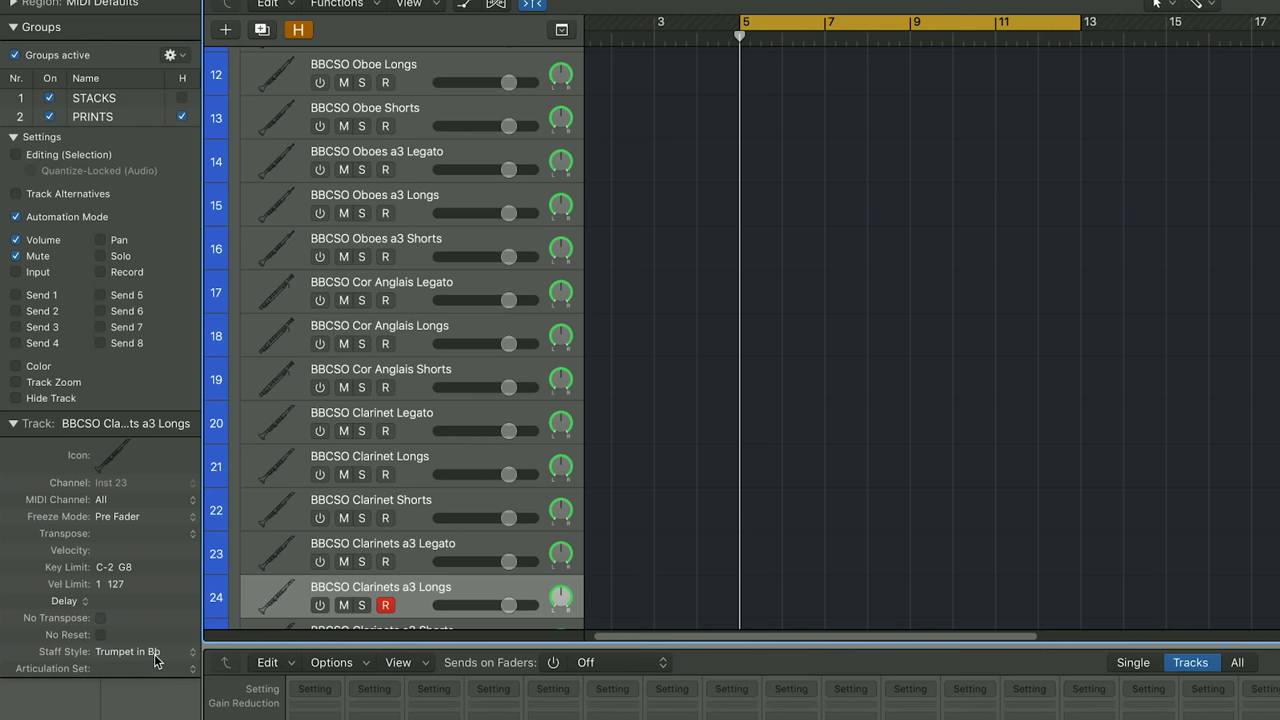
key(Down)
key(Down)
key(Down)
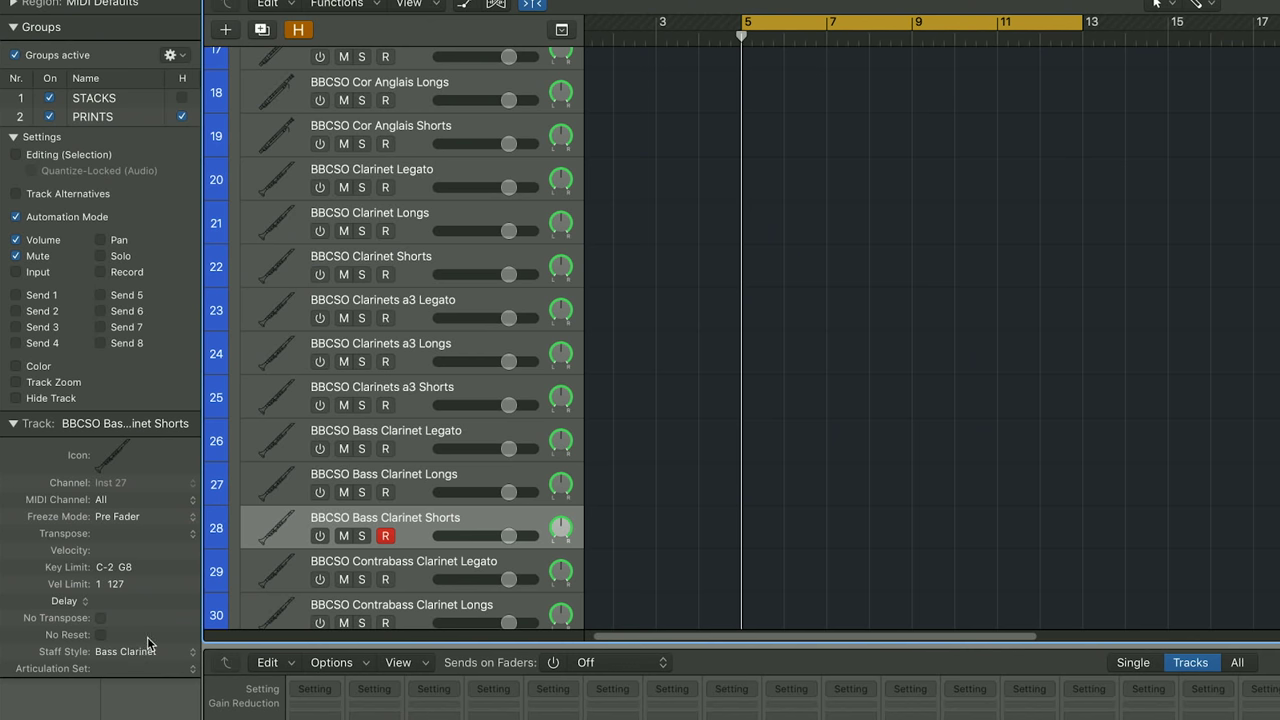
Review Contrabass Clarinet, bassoon, contrabassoon, Winds Long and Winds Short tracks' staff styles.
key(Down)
scroll(380, 390, down, 5)
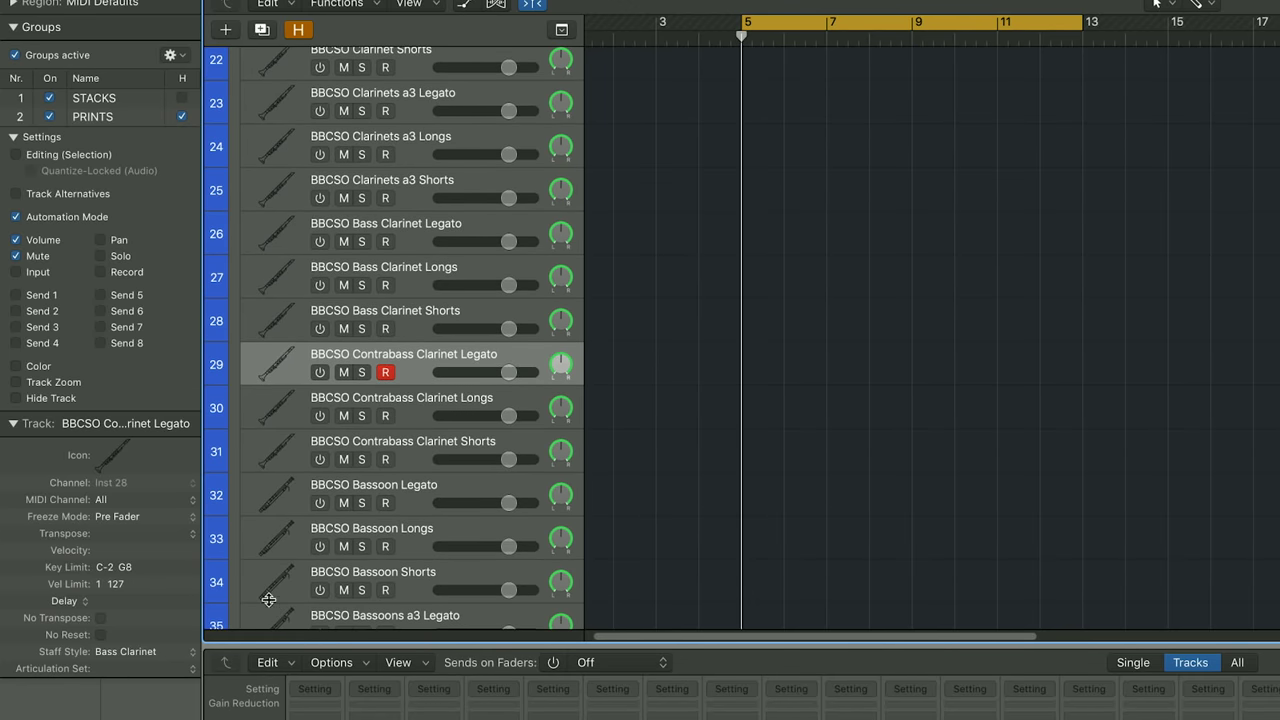
key(Down)
key(Down)
key(Down)
key(Down)
key(Down)
key(Down)
key(Down)
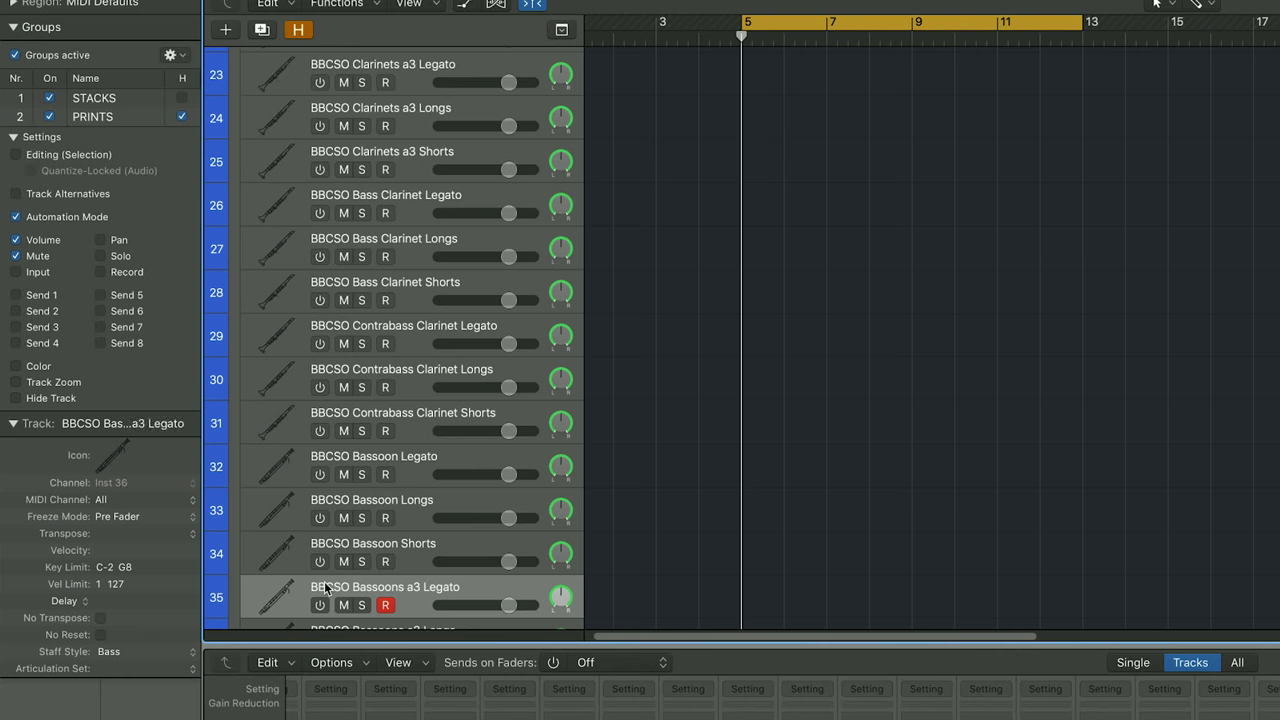
key(Down)
key(Down)
key(Down)
key(Down)
key(Down)
key(Up)
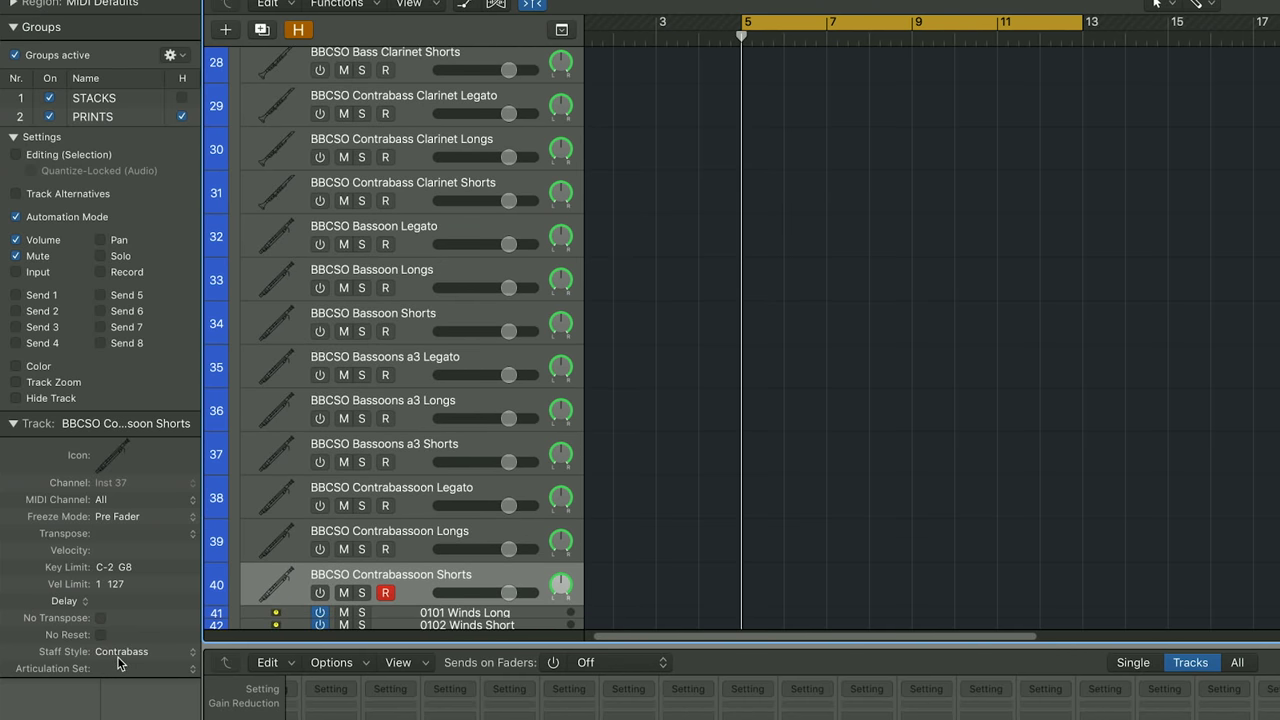
key(Down)
key(Down)
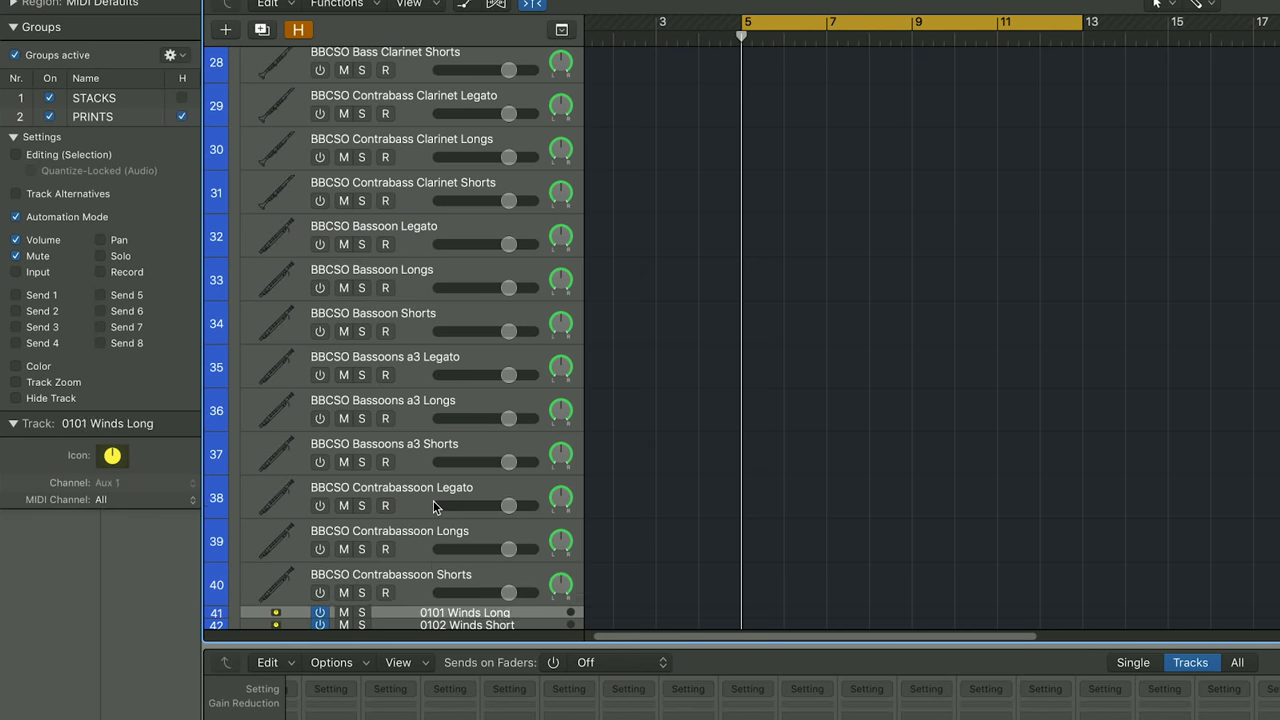
key(Up)
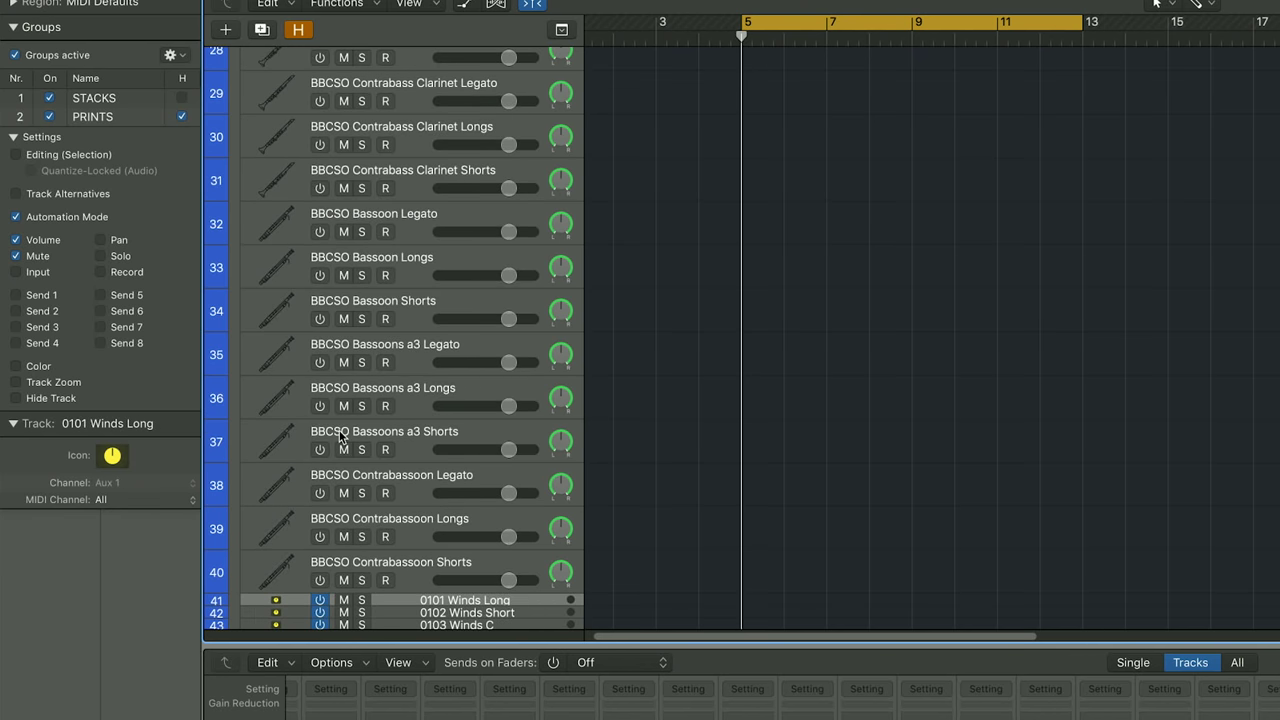
scroll(250, 330, up, 15)
Fold the wind stack, open the brass stack, and check horns and trumpets down to bass trombones.
click(242, 68)
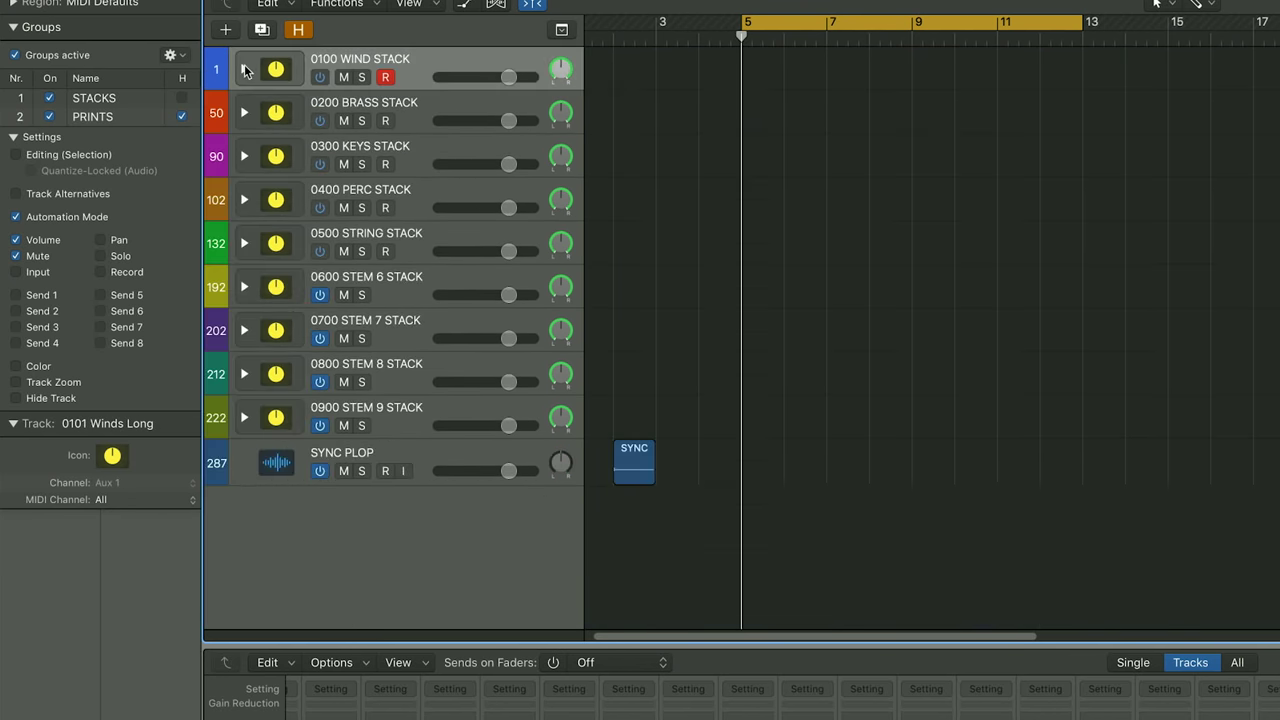
click(244, 112)
click(434, 157)
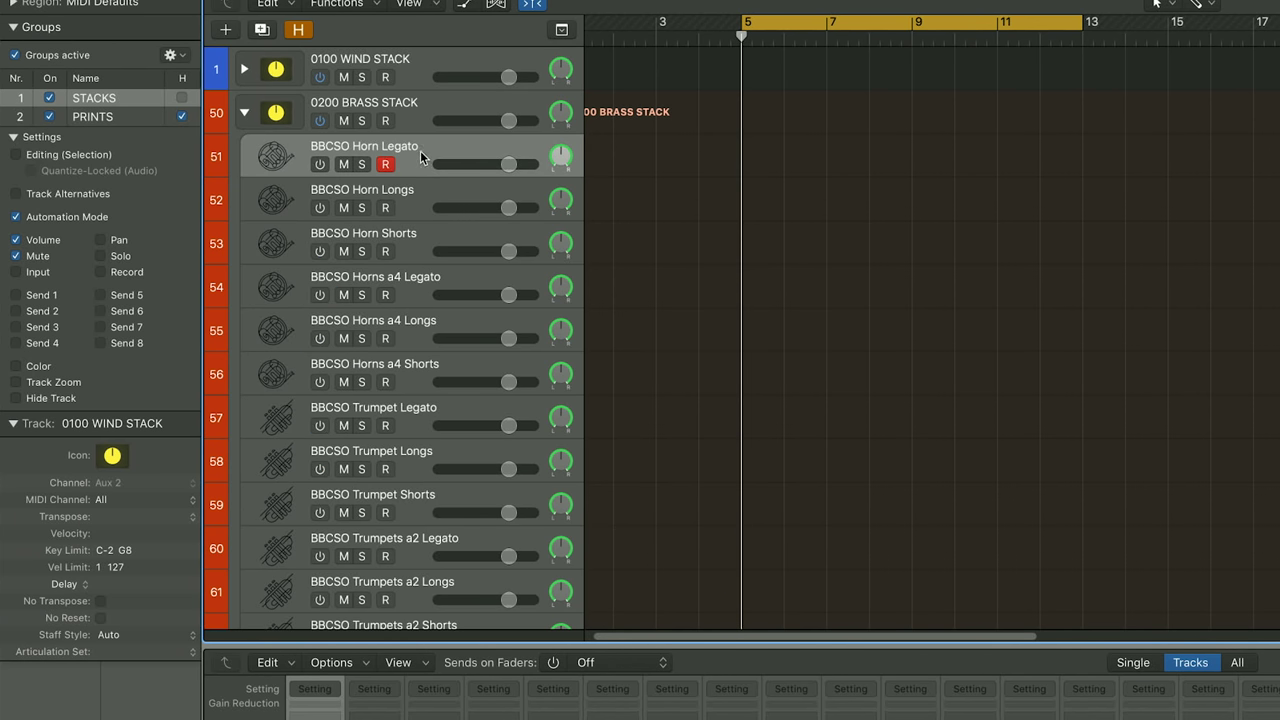
key(Down)
key(Down)
key(Down)
key(Down)
key(Down)
key(Down)
key(Down)
key(Down)
key(Down)
key(Down)
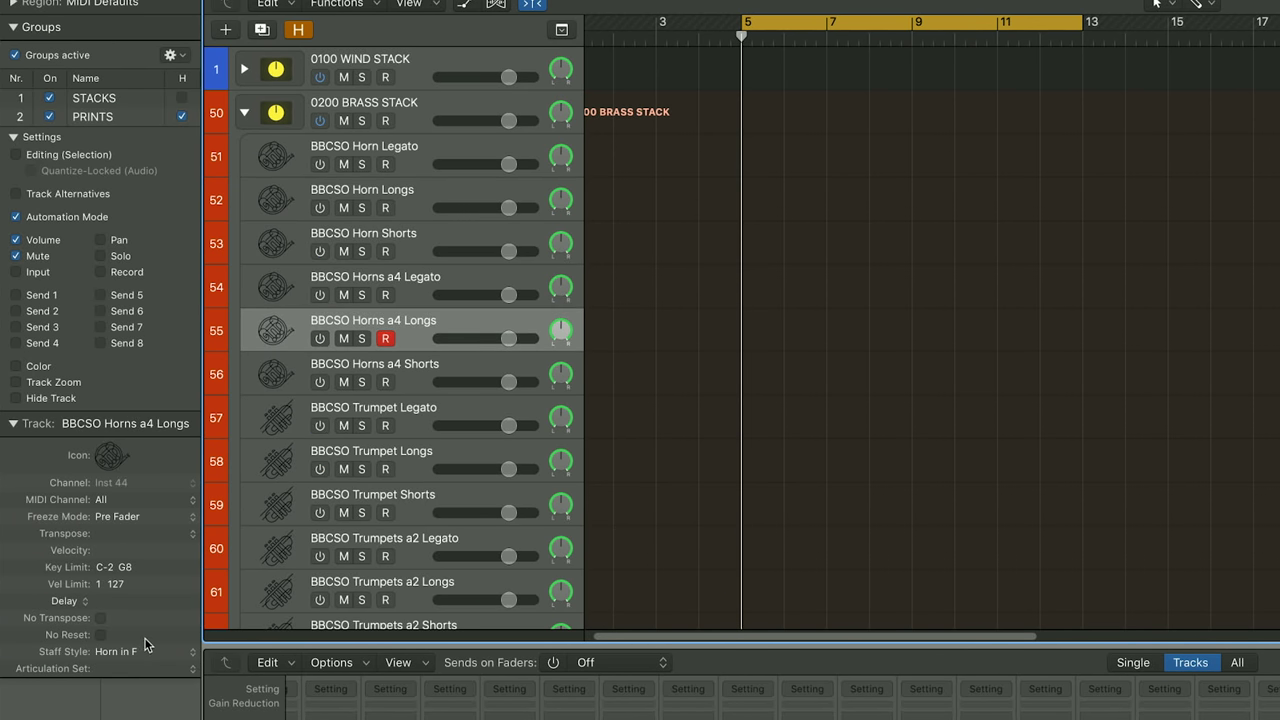
key(Down)
key(Down)
key(Down)
key(Down)
key(Down)
key(Down)
key(Down)
key(Down)
key(Down)
key(Down)
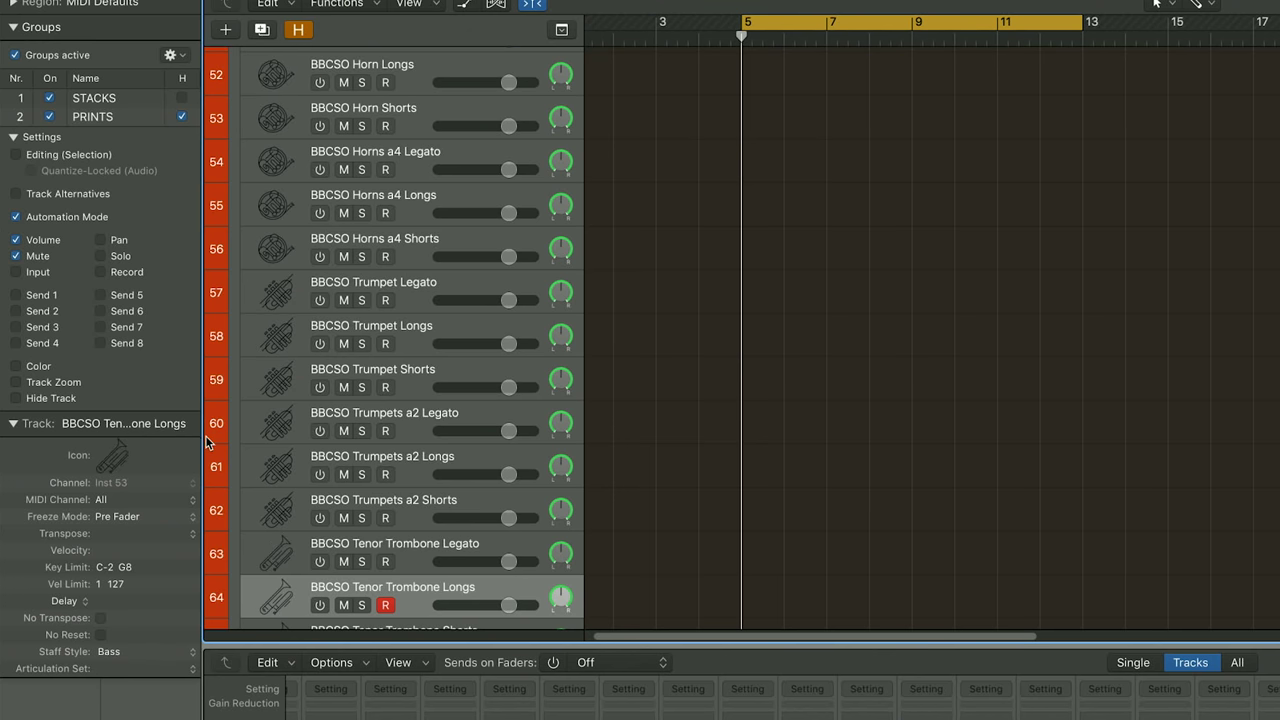
Check the Contrabass Tuba Shorts and brass summing tracks, then fold the brass stack closed.
key(Down)
key(Down)
key(Down)
key(Down)
key(Down)
key(Down)
key(Down)
key(Down)
key(Down)
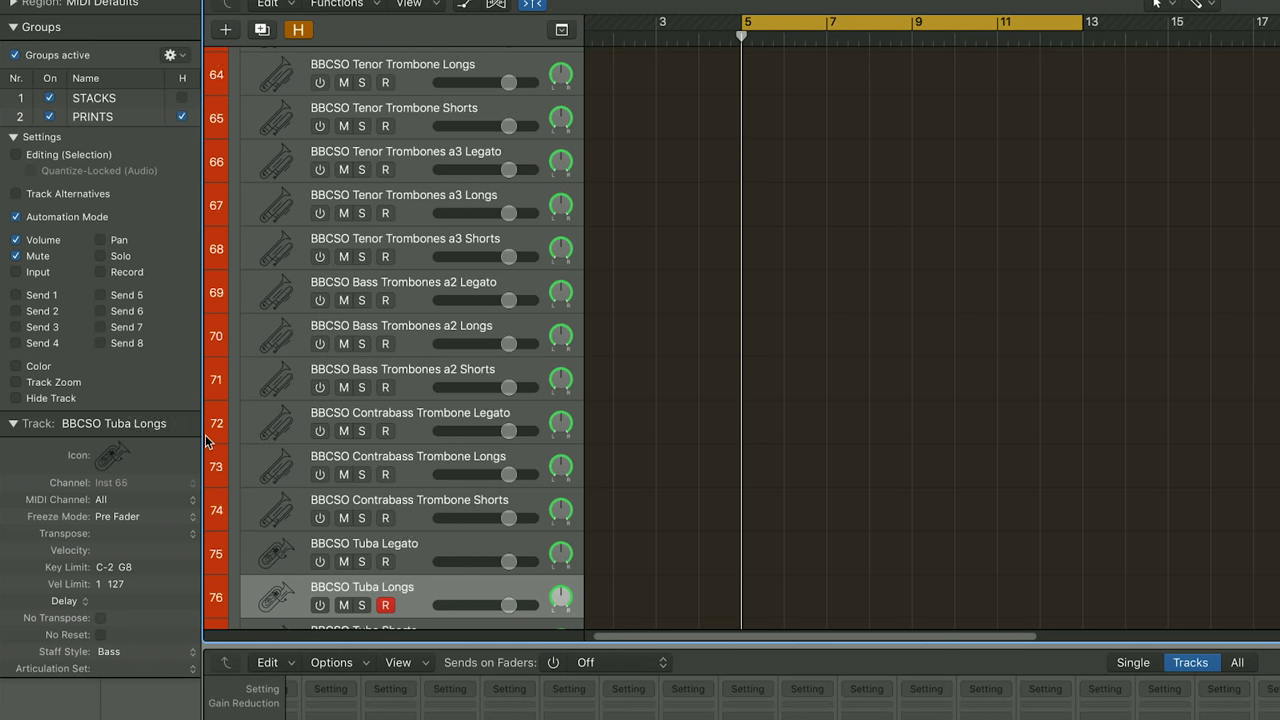
key(Down)
key(Down)
key(Up)
key(Up)
scroll(360, 437, down, 5)
scroll(360, 437, up, 15)
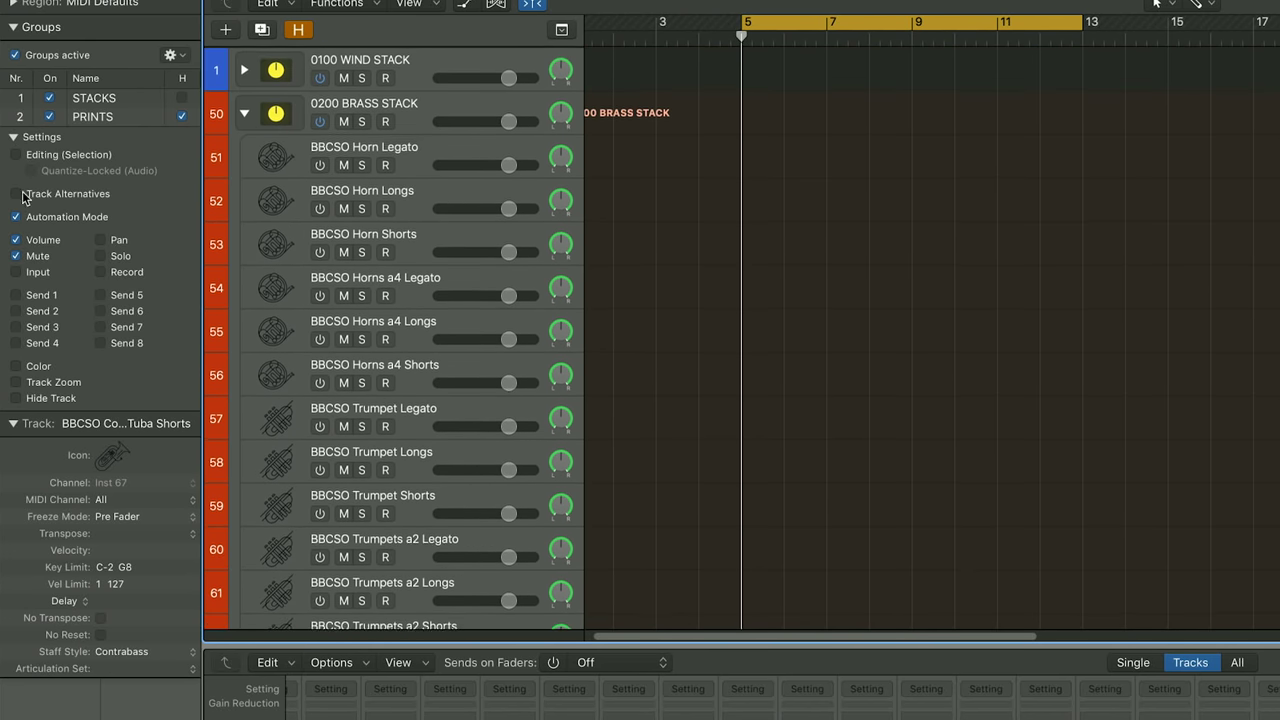
click(248, 113)
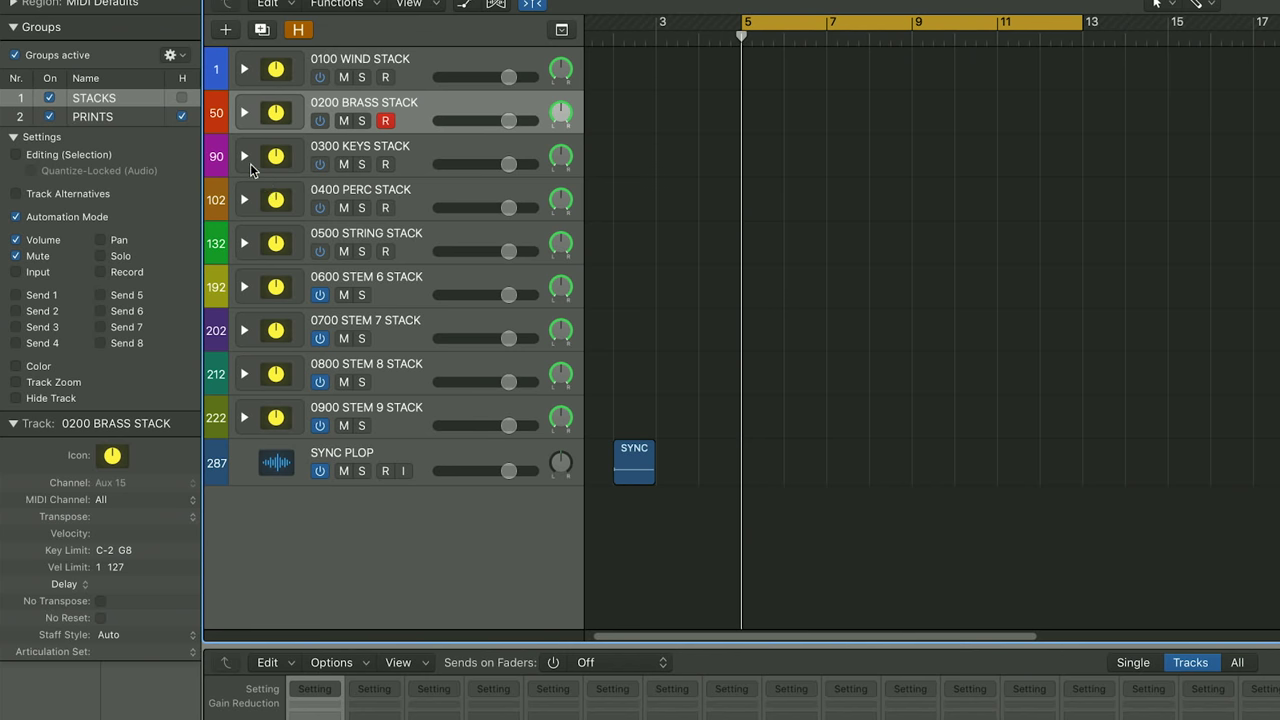
Expand the string stack and check staff styles from 1st Violin Leader Legato through violas and celli.
click(243, 244)
click(409, 284)
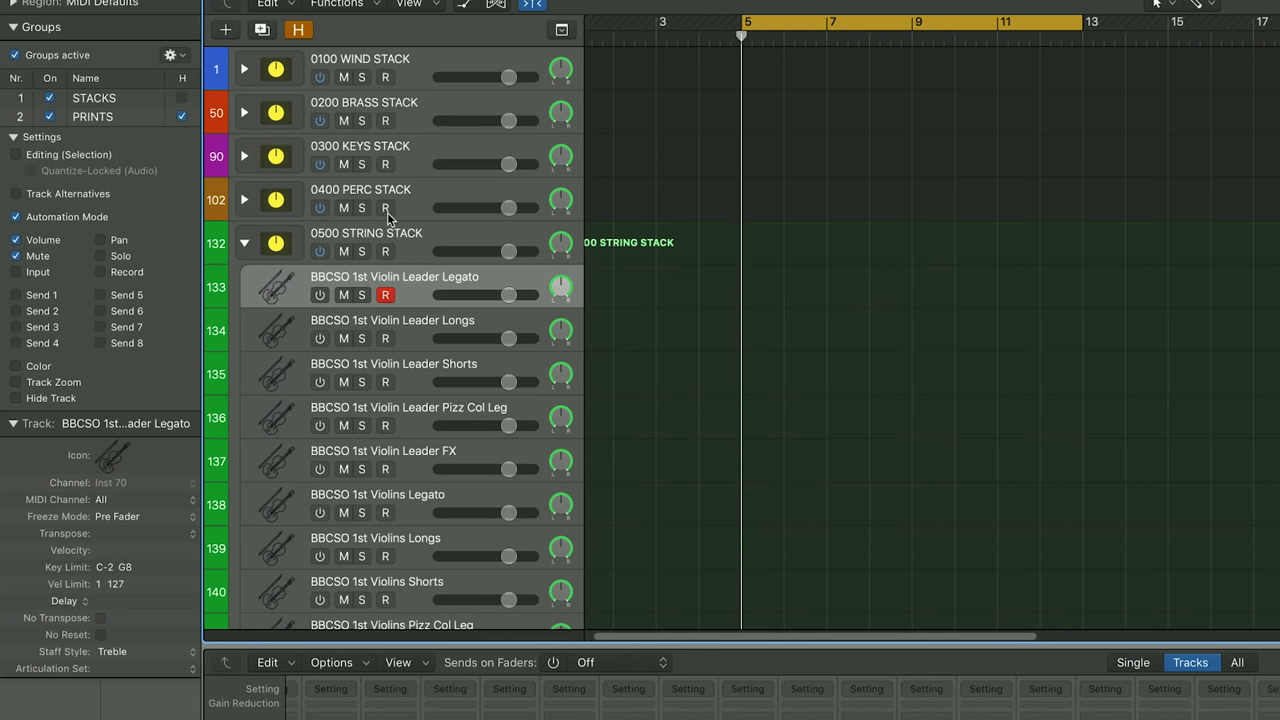
key(Down)
key(Down)
key(Down)
key(Down)
key(Down)
key(Down)
key(Down)
key(Down)
key(Down)
key(Down)
key(Down)
key(Down)
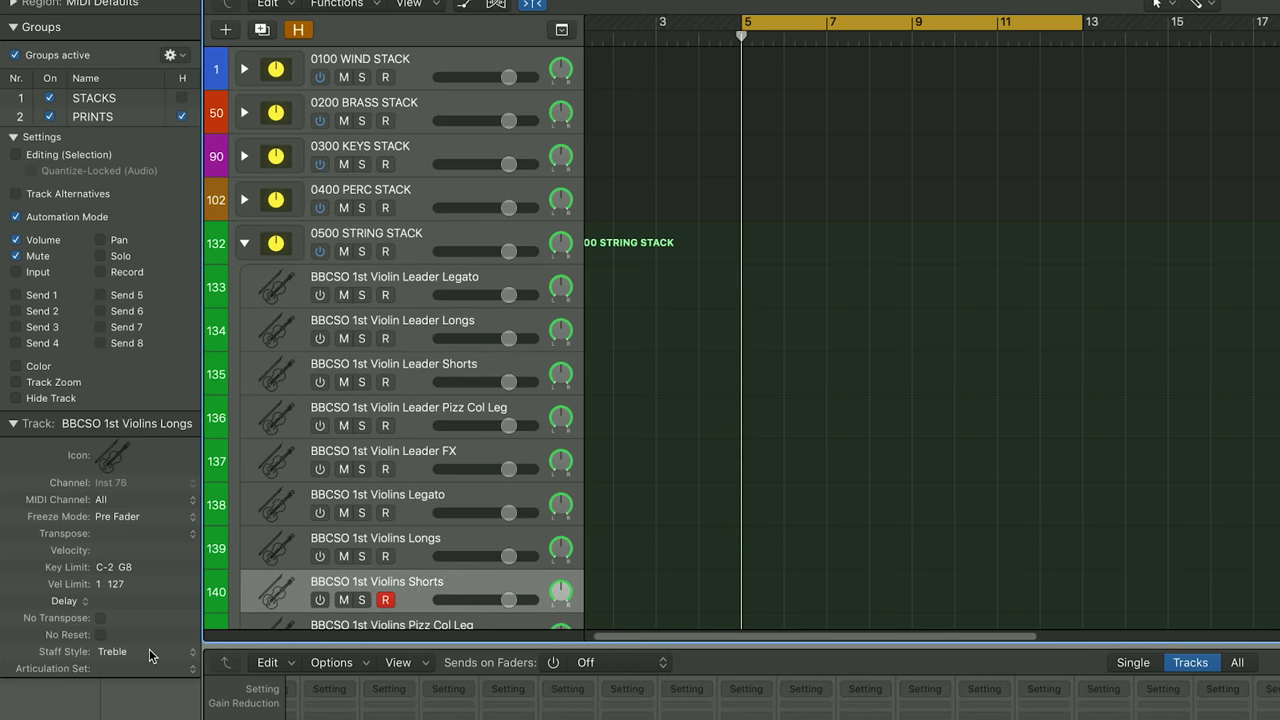
key(Down)
key(Down)
key(Down)
key(Down)
key(Down)
key(Down)
key(Down)
key(Down)
key(Down)
key(Down)
key(Down)
key(Down)
key(Down)
key(Down)
key(Down)
key(Down)
key(Down)
key(Down)
key(Down)
key(Down)
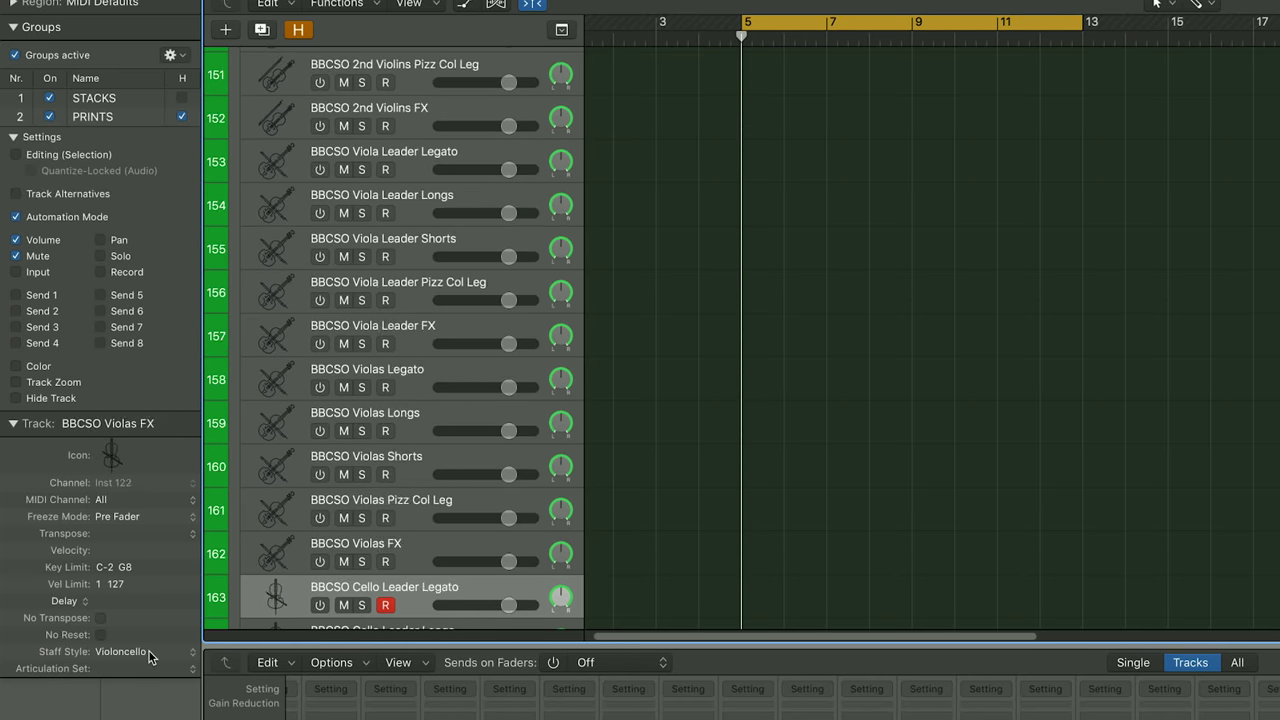
key(Down)
key(Down)
key(Down)
key(Down)
key(Down)
key(Down)
key(Down)
key(Down)
key(Down)
key(Down)
key(Down)
key(Down)
key(Down)
key(Down)
key(Down)
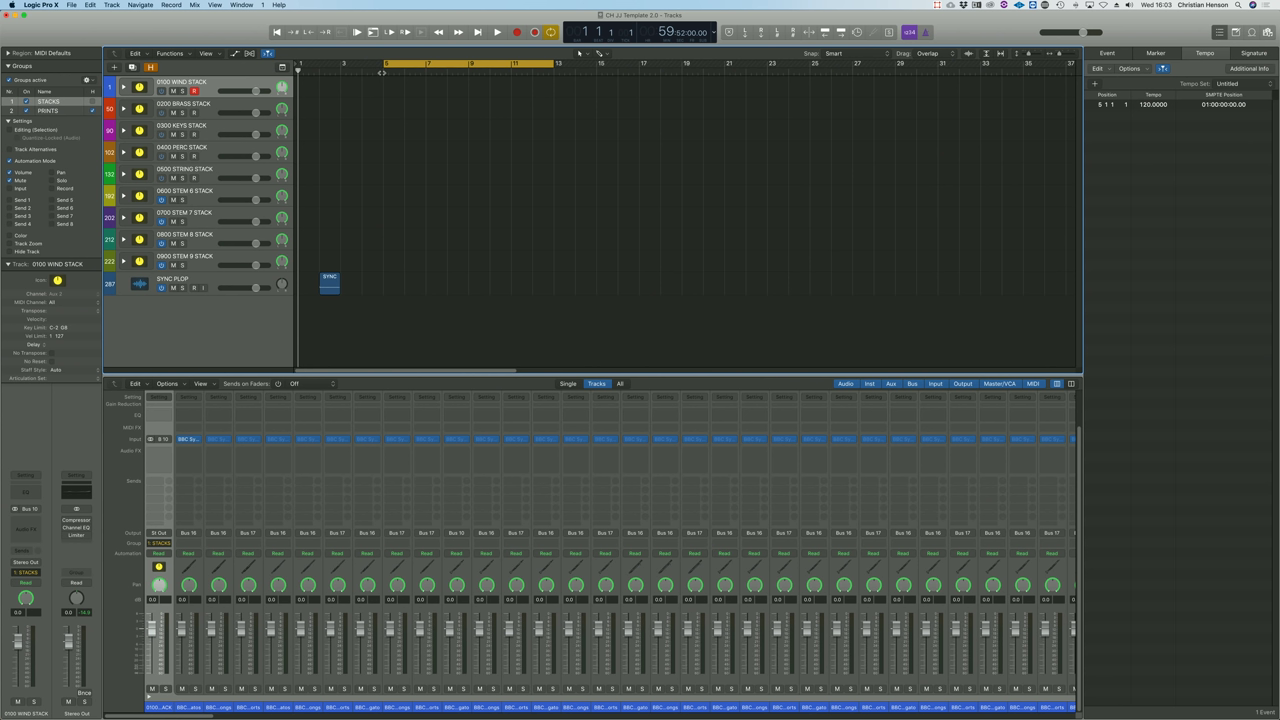
Turn off Cycle, play, then return to start and rewind a few seconds to check bar 5 sits at 01:00:00:00.
key(c)
key(space)
key(space)
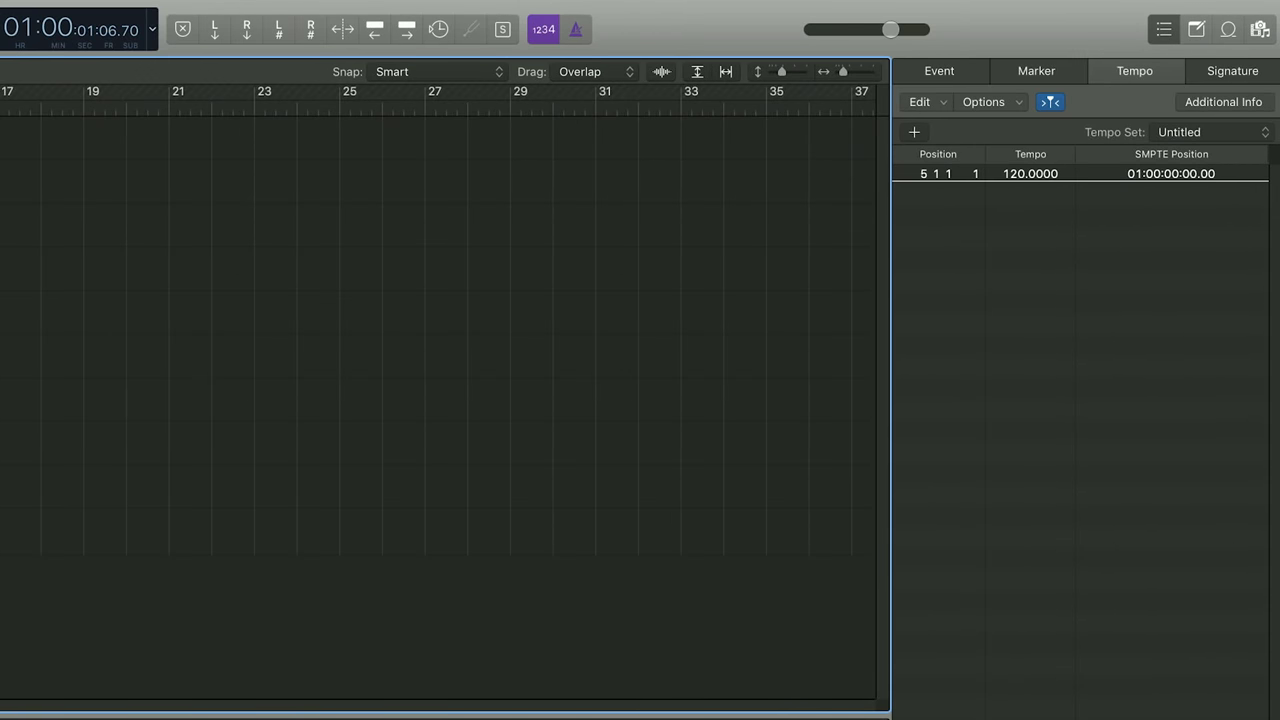
key(Return)
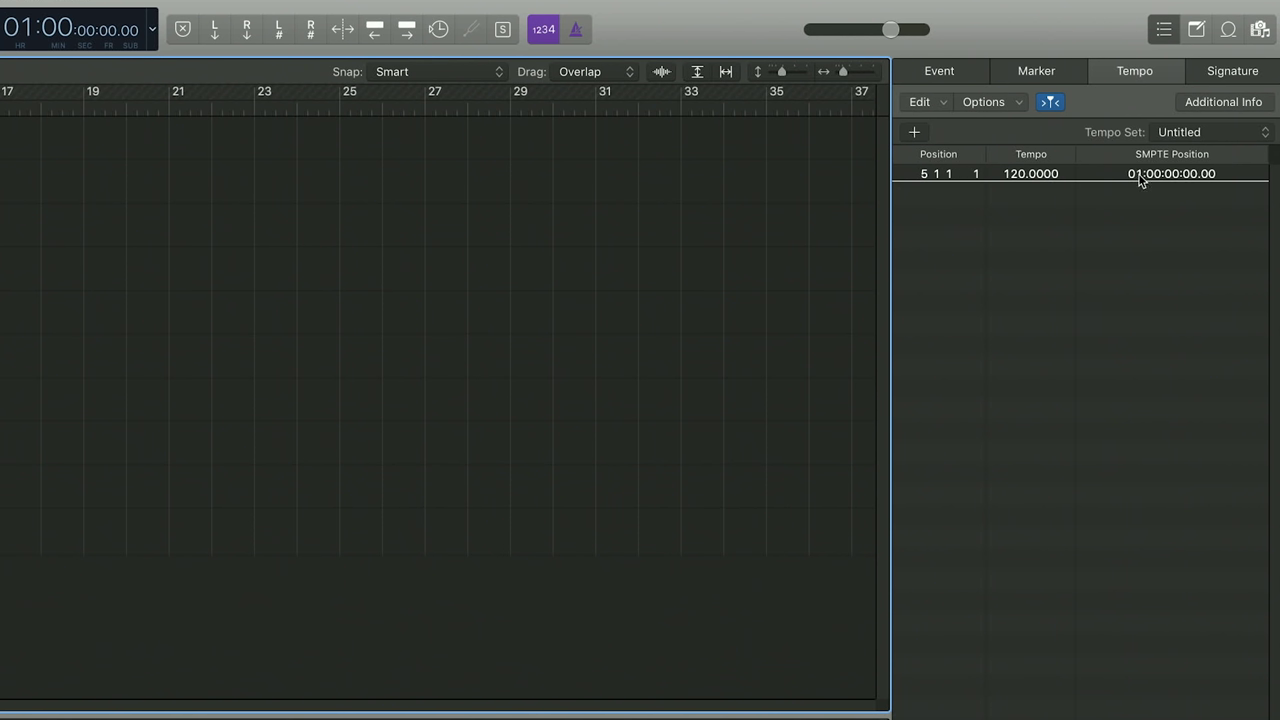
scroll(438, 320, left, 1)
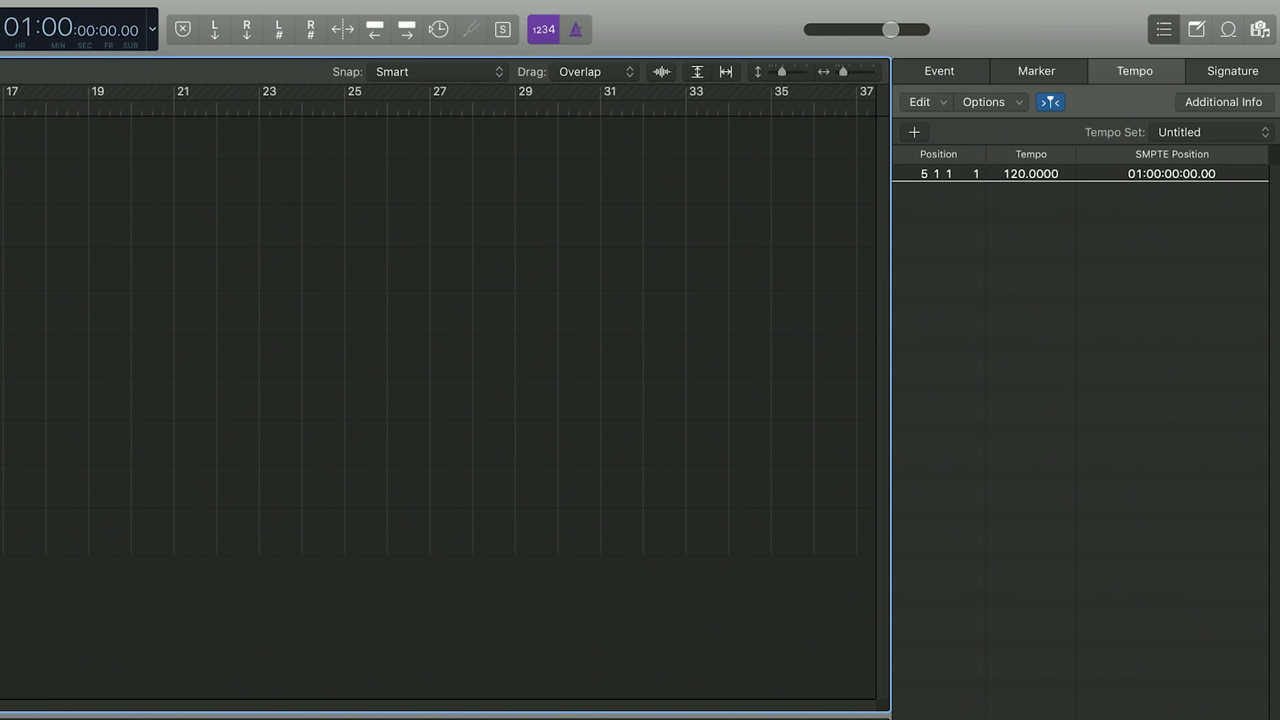
key(comma)
key(comma)
key(comma)
Add a 120 BPM tempo event at bar 1, undoing an accidental drag of bar 5's timecode.
click(914, 132)
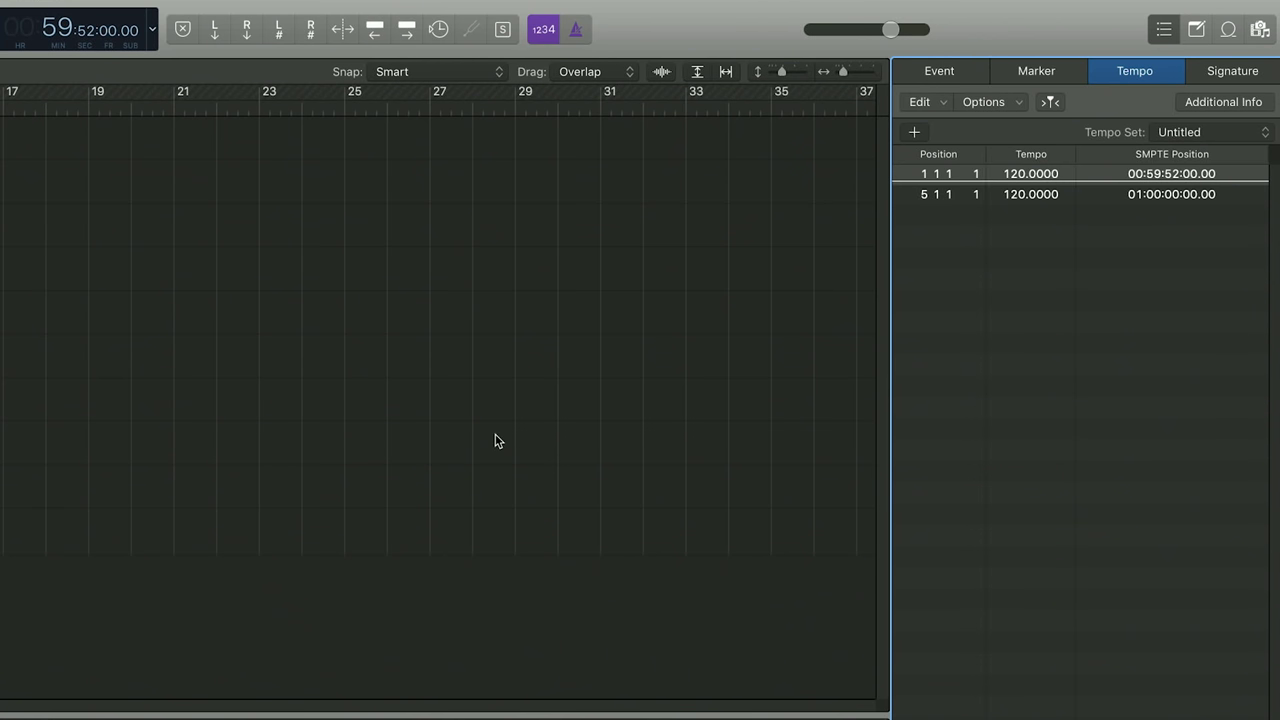
click(497, 440)
key(period)
key(period)
key(period)
key(period)
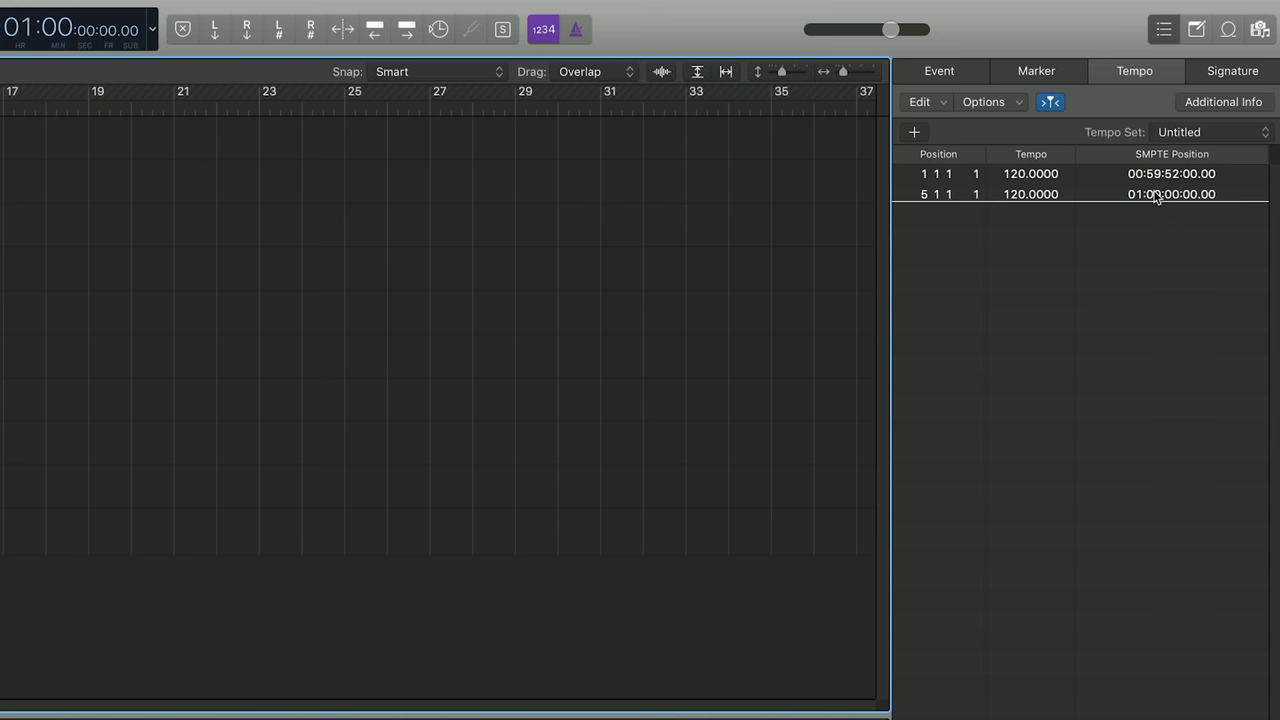
drag(1155, 196, 1156, 125)
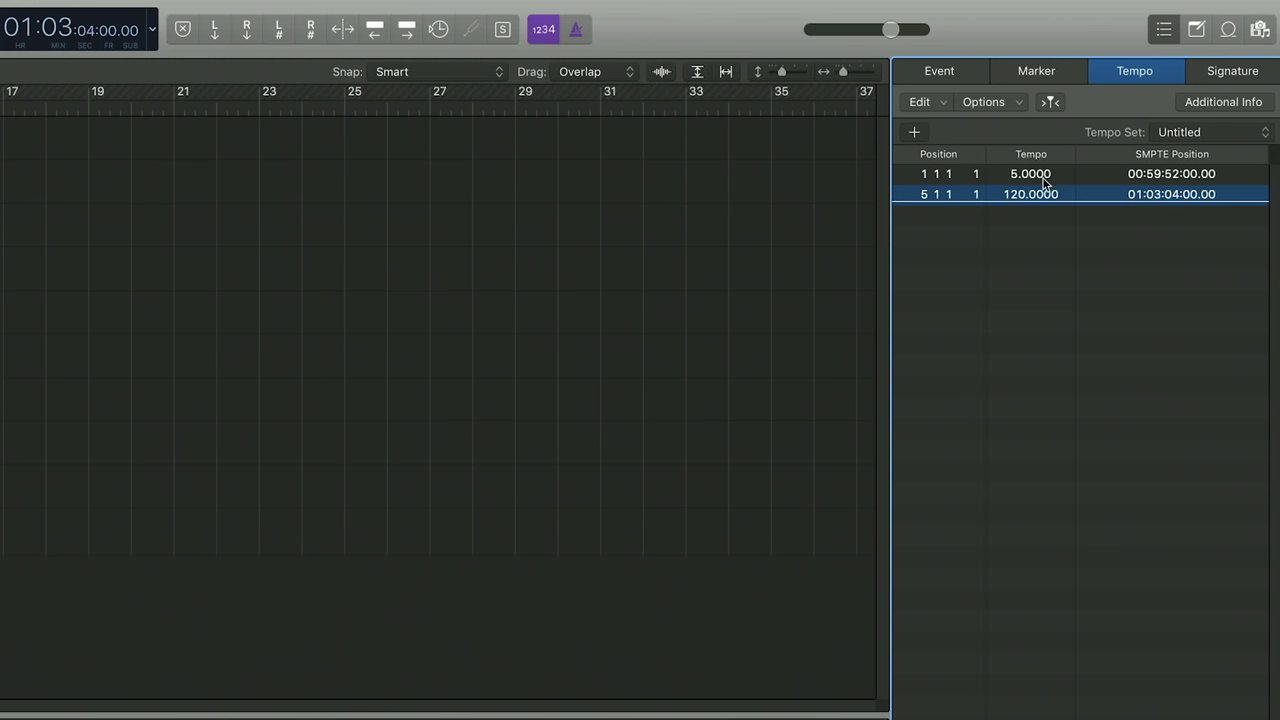
key(super+z)
Delete the bar 1 tempo event and re-add it at bar 1 (00:59:52:00).
click(1039, 180)
key(Delete)
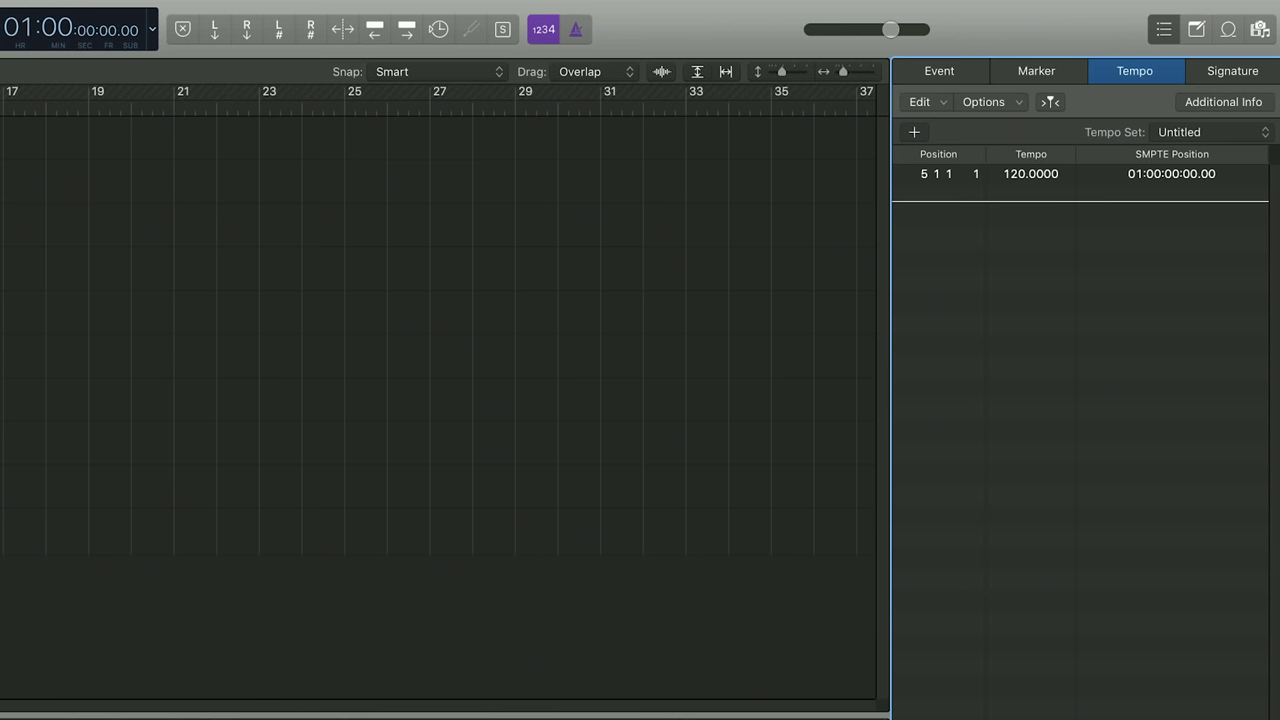
key(Return)
click(915, 133)
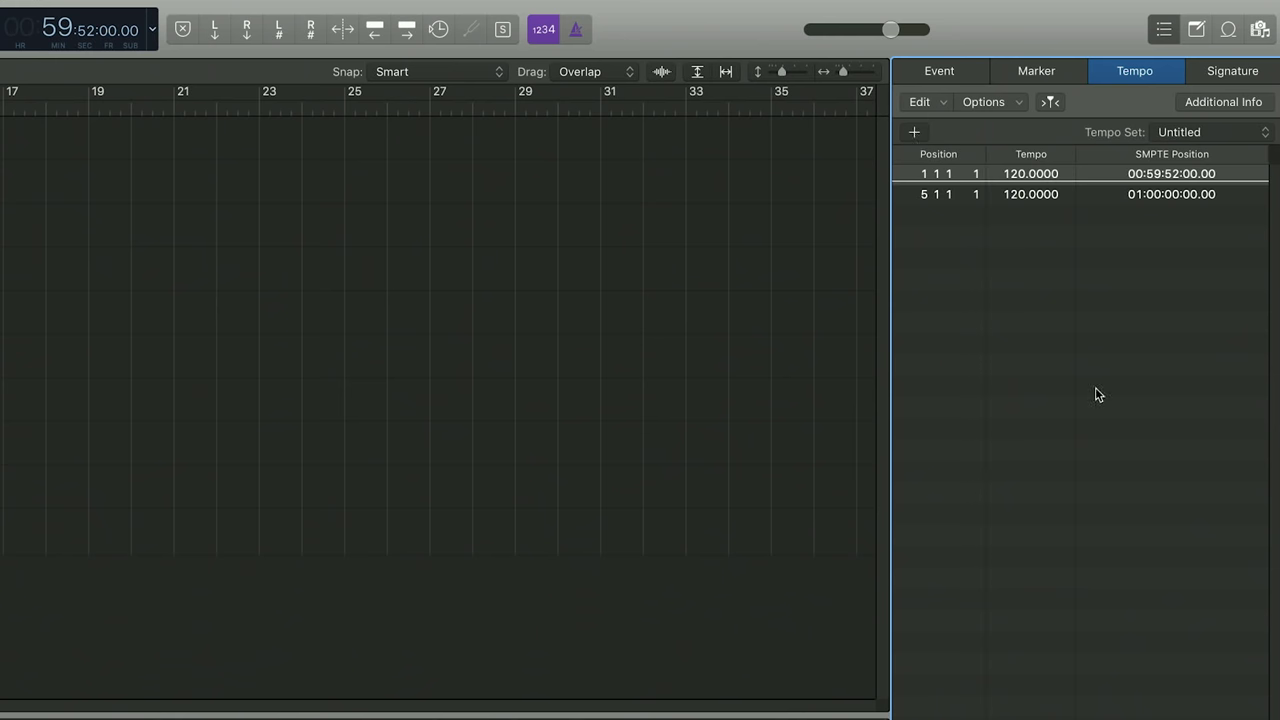
Delete the 1 1 1 1 tempo row so bar 5 is first, and select the SYNC PLOP track.
click(898, 173)
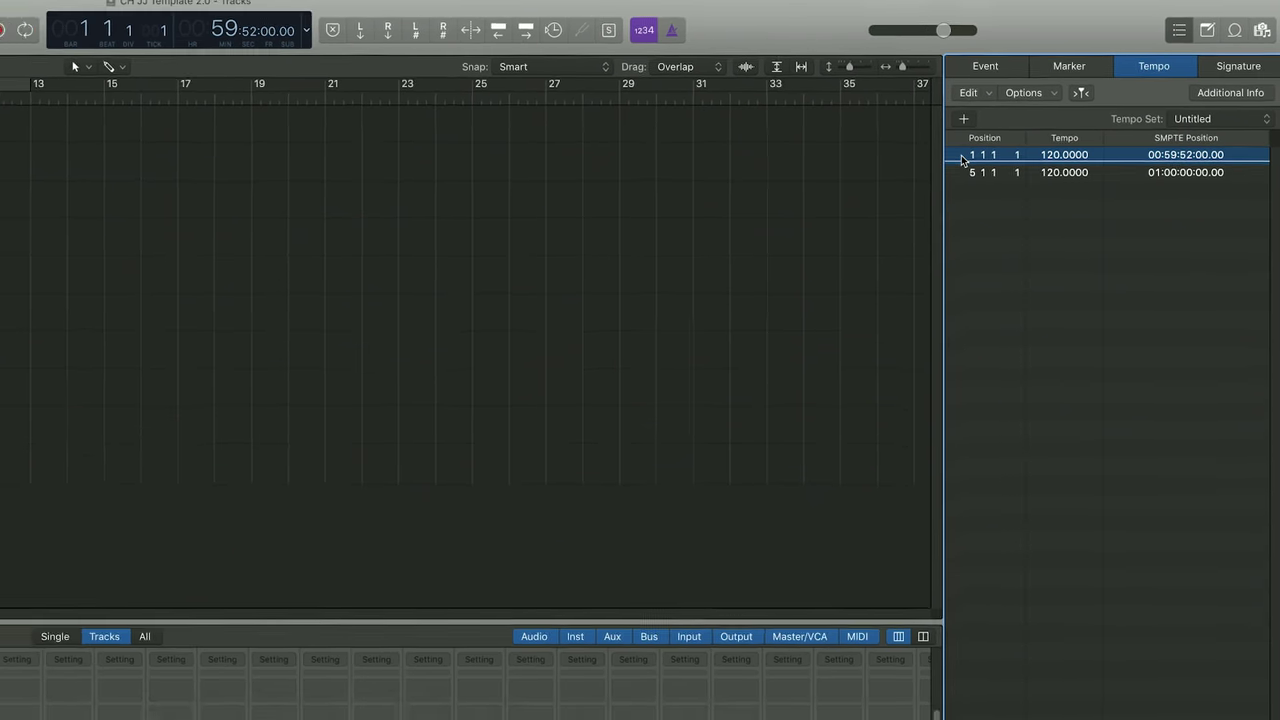
key(Delete)
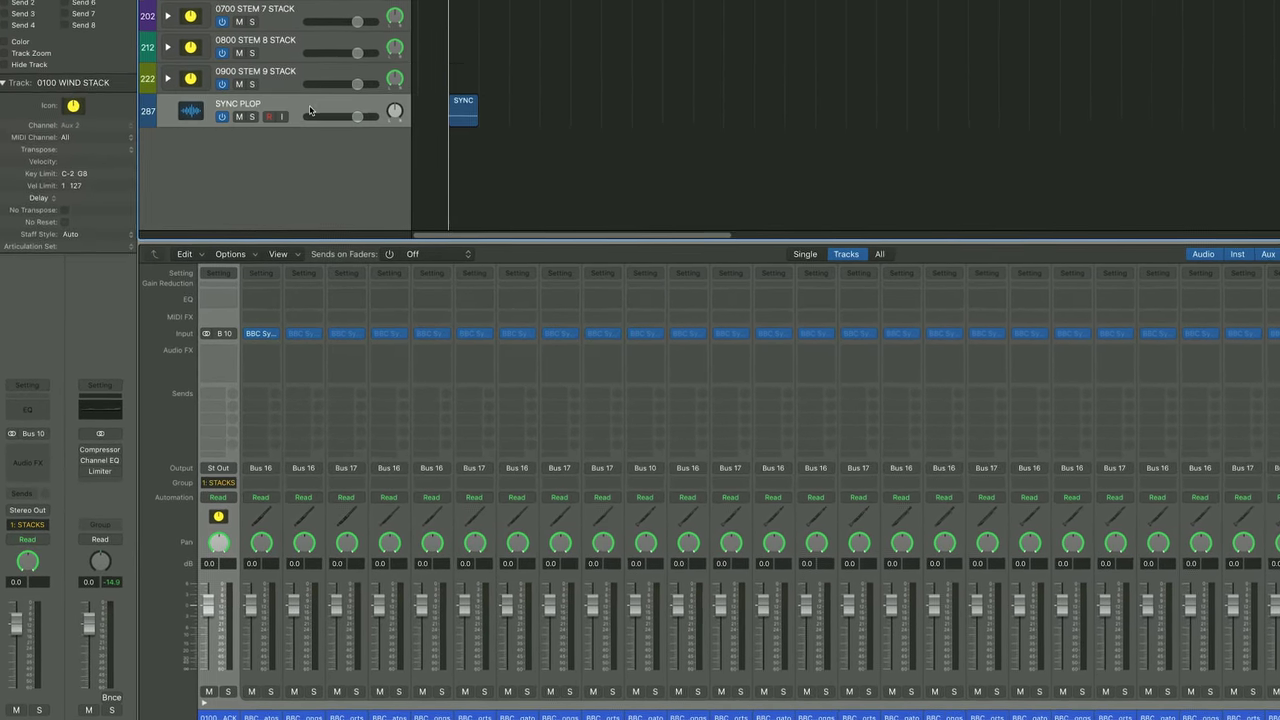
click(240, 176)
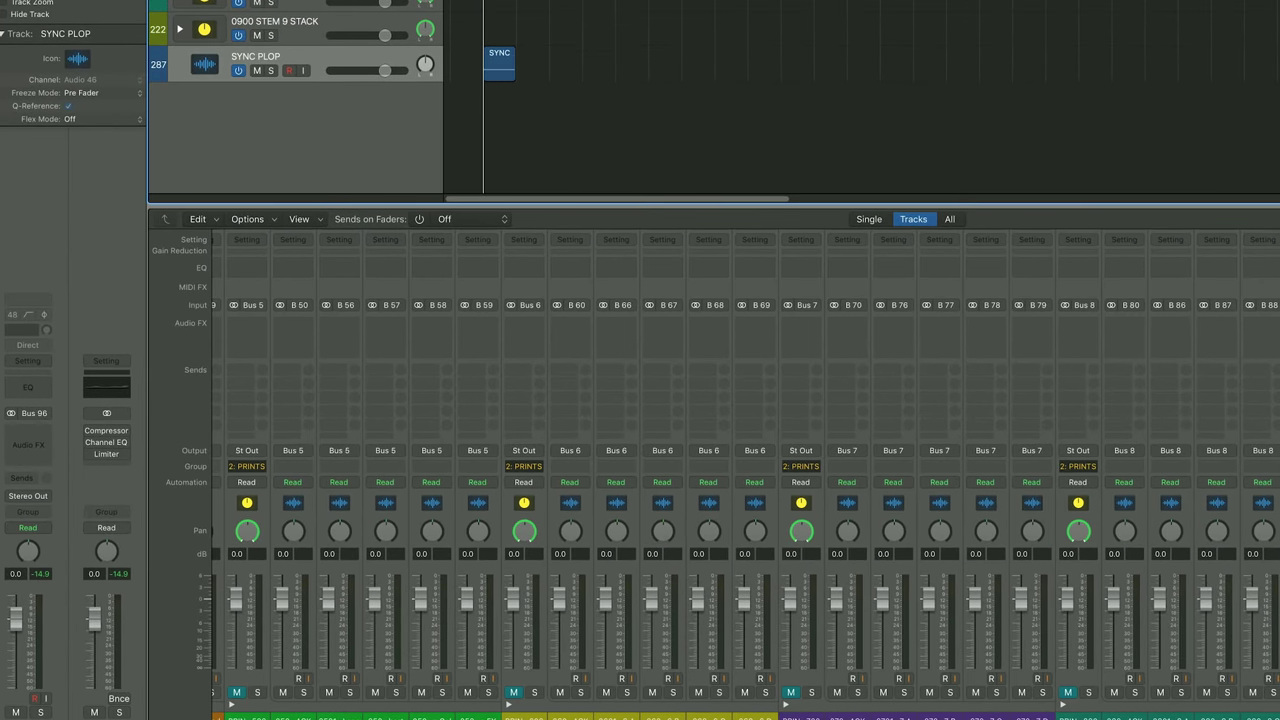